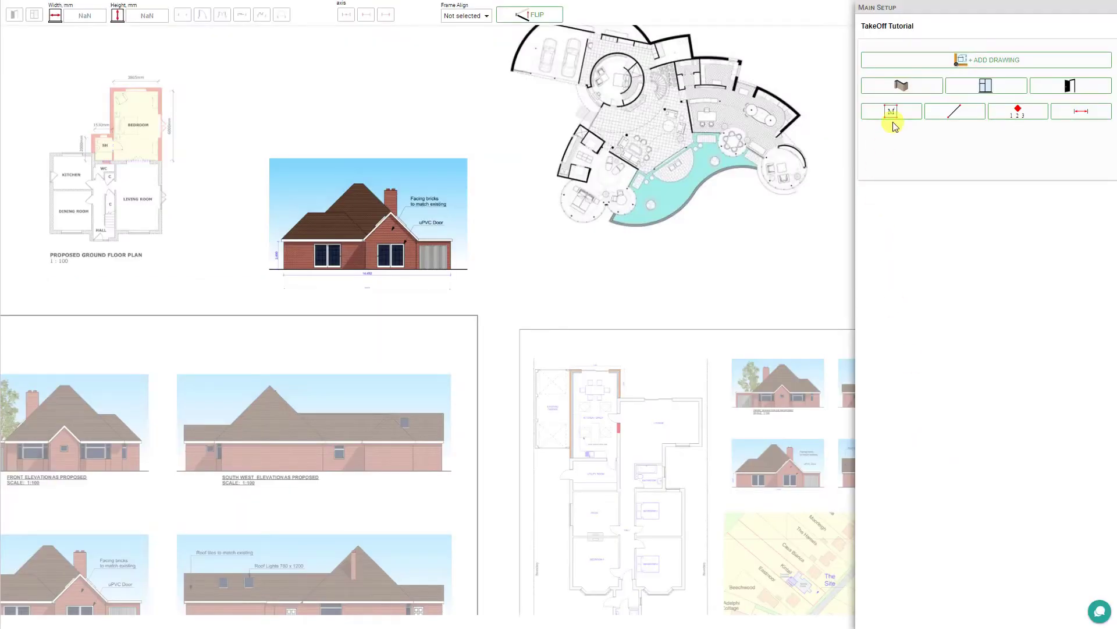
# Draw a rectangular Flooring area of about 9.3 m² over the kitchen on the proposed ground floor plan.
pyautogui.click(894, 115)
pyautogui.click(895, 117)
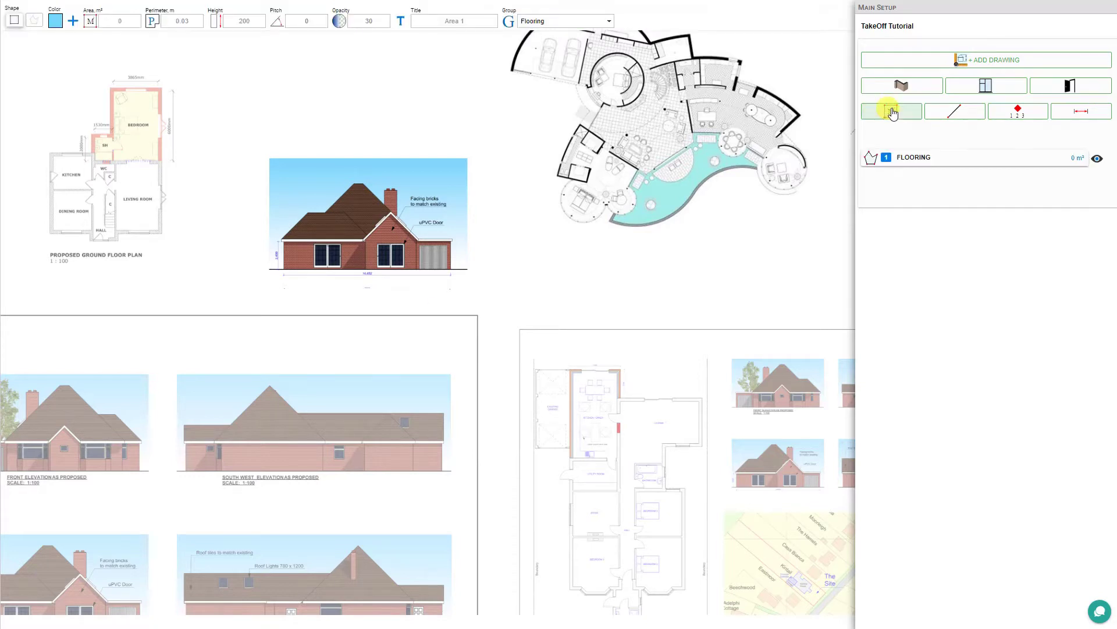
pyautogui.click(34, 22)
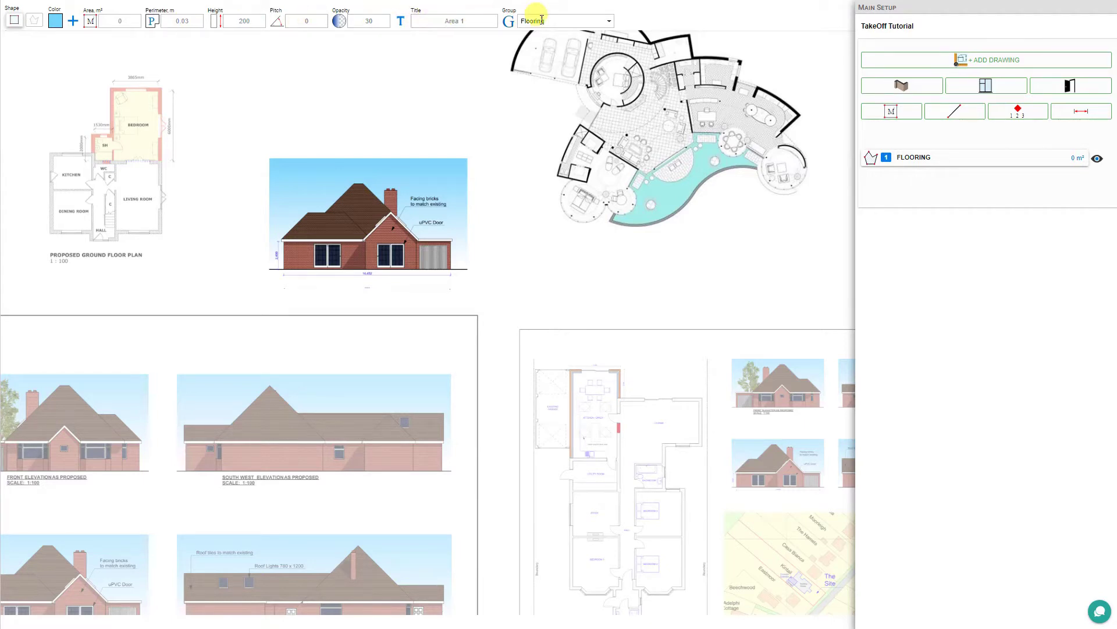
pyautogui.click(609, 22)
pyautogui.click(608, 22)
pyautogui.scroll(5, 112, 155)
pyautogui.scroll(5, 531, 308)
pyautogui.click(15, 21)
pyautogui.scroll(1, 640, 349)
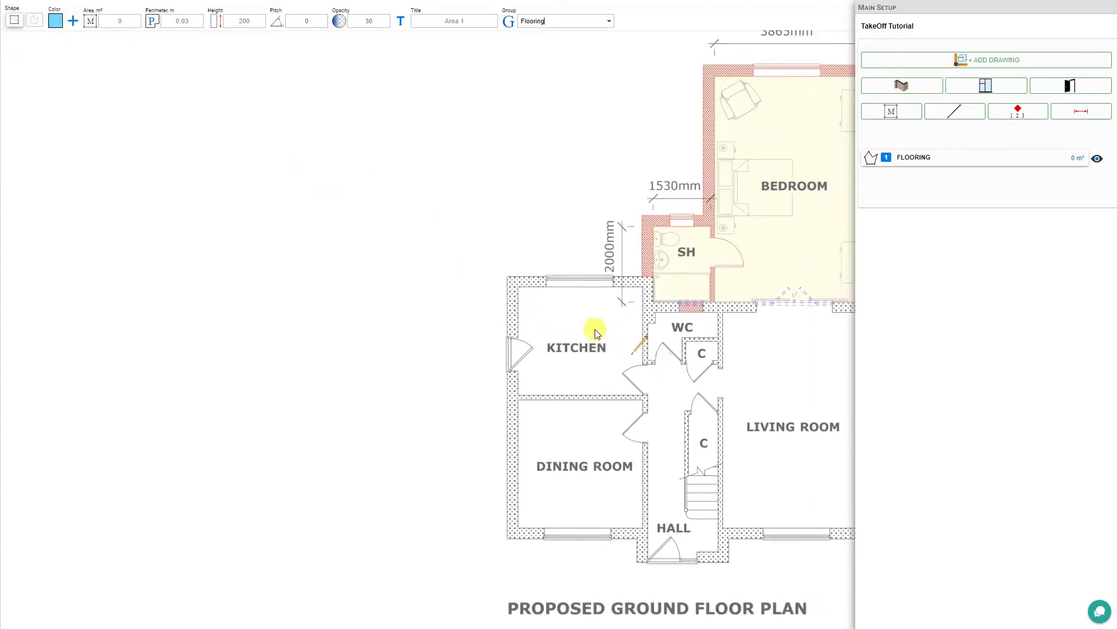
pyautogui.moveTo(596, 332); pyautogui.dragTo(396, 288)
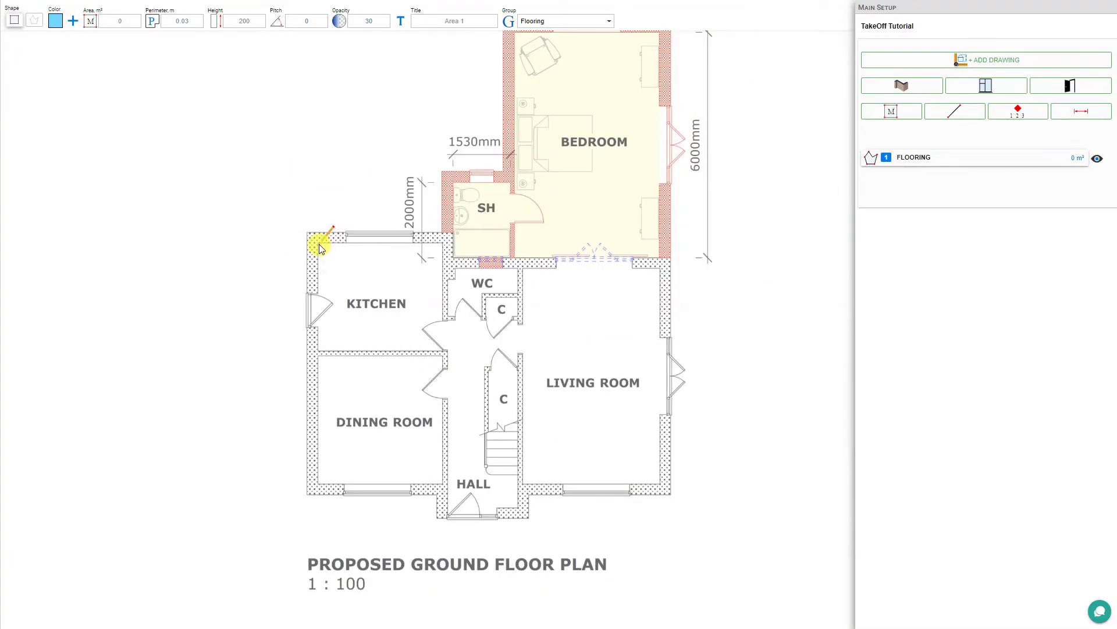
pyautogui.moveTo(319, 243); pyautogui.dragTo(441, 353)
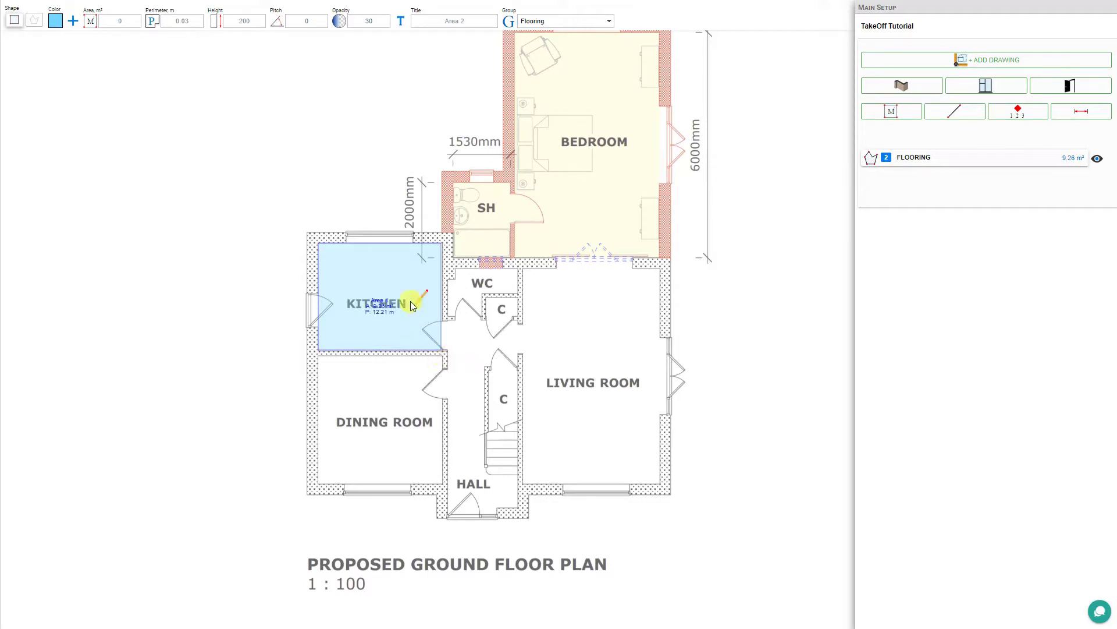
# Open the Flooring group's take-off data, include the perimeter, and inspect the kitchen area's label on the plan.
pyautogui.click(980, 160)
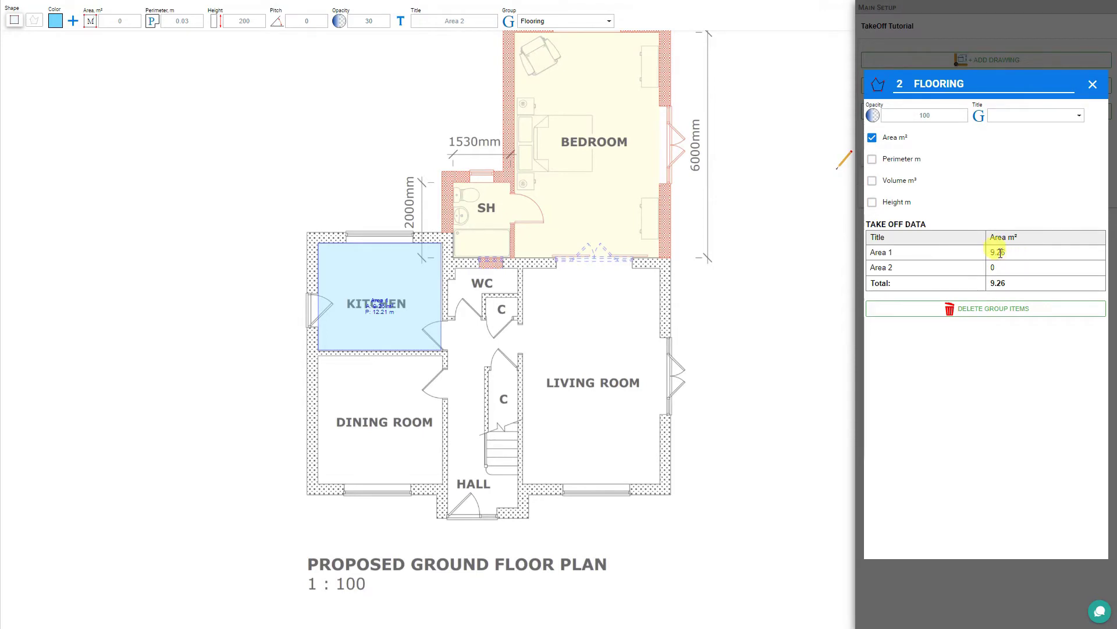
pyautogui.click(872, 159)
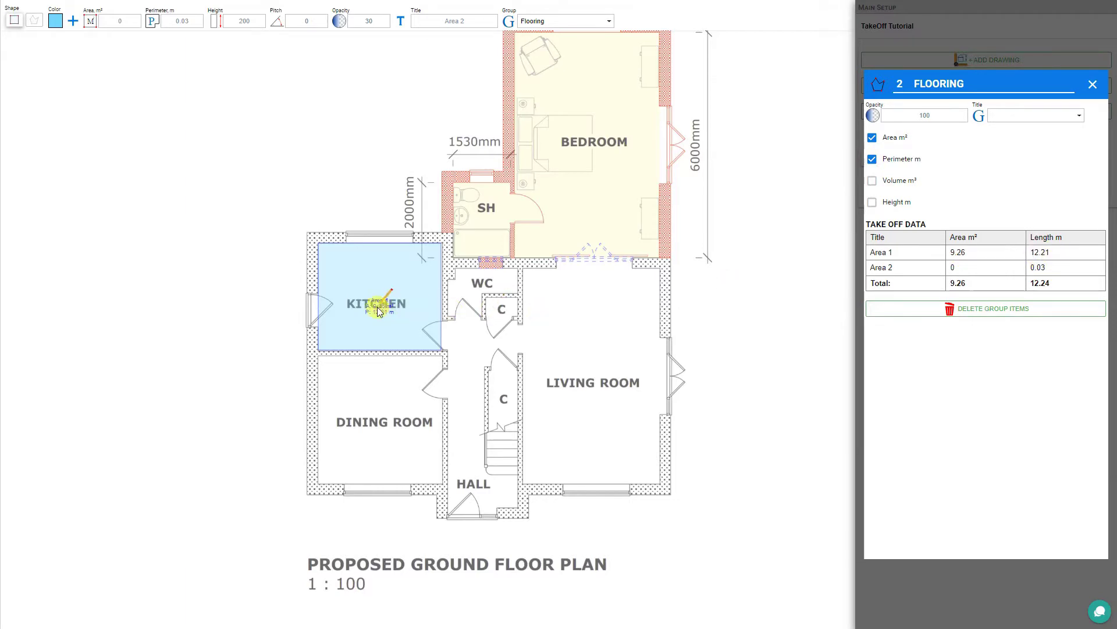
pyautogui.scroll(3, 373, 319)
pyautogui.scroll(5, 373, 323)
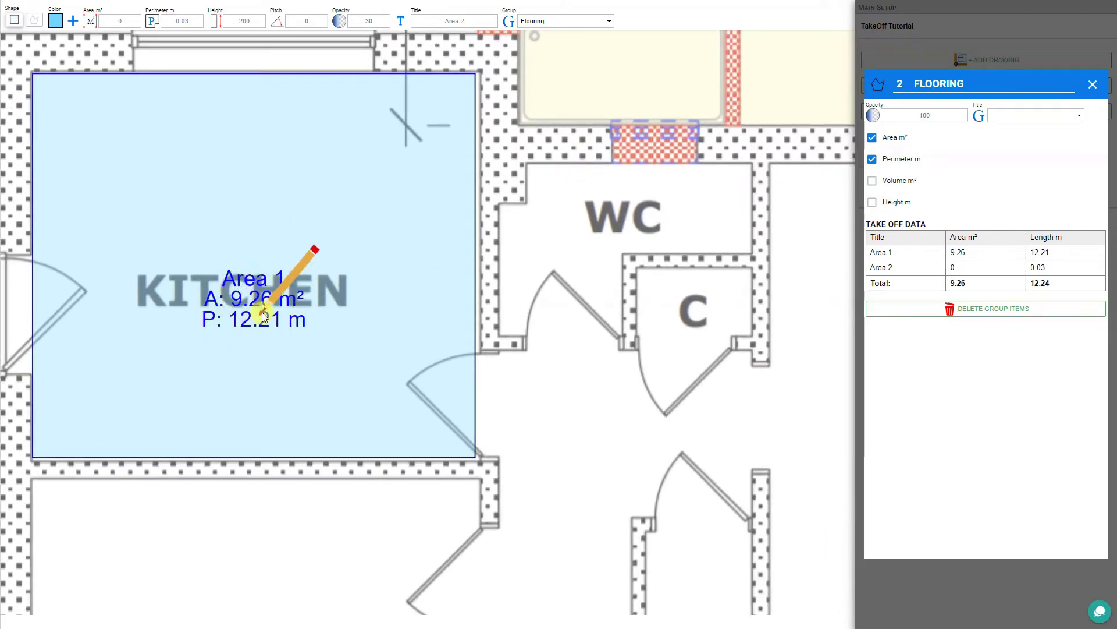
pyautogui.scroll(-5, 263, 317)
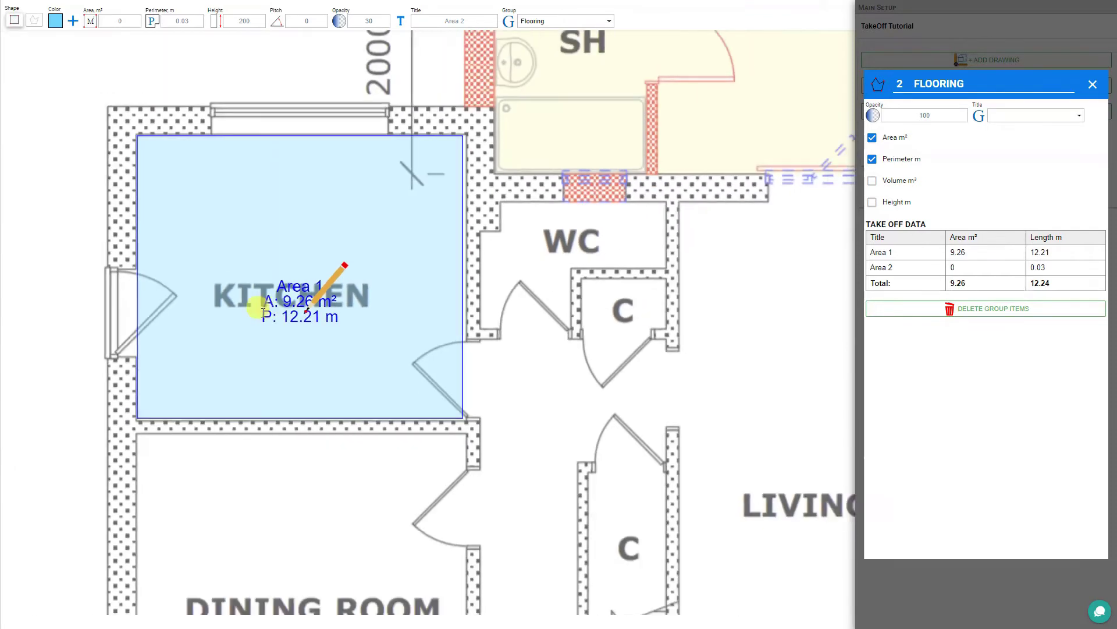
# Draw a rectangular Flooring area of about 3 m² over the SH room.
pyautogui.moveTo(589, 138); pyautogui.dragTo(444, 292)
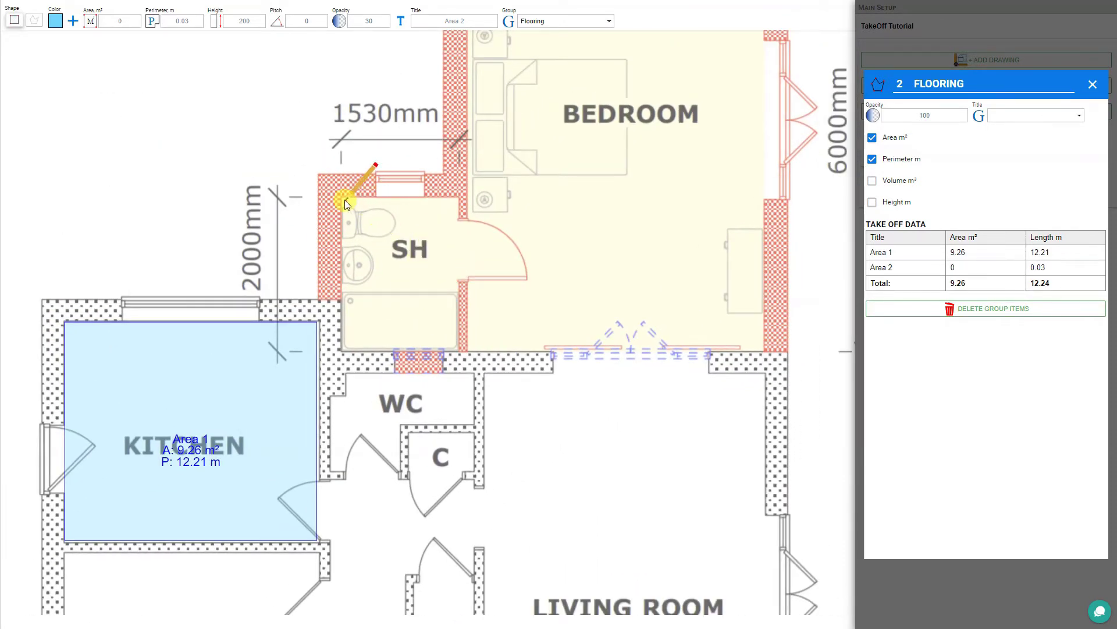
pyautogui.moveTo(343, 197); pyautogui.dragTo(459, 352)
pyautogui.click(458, 350)
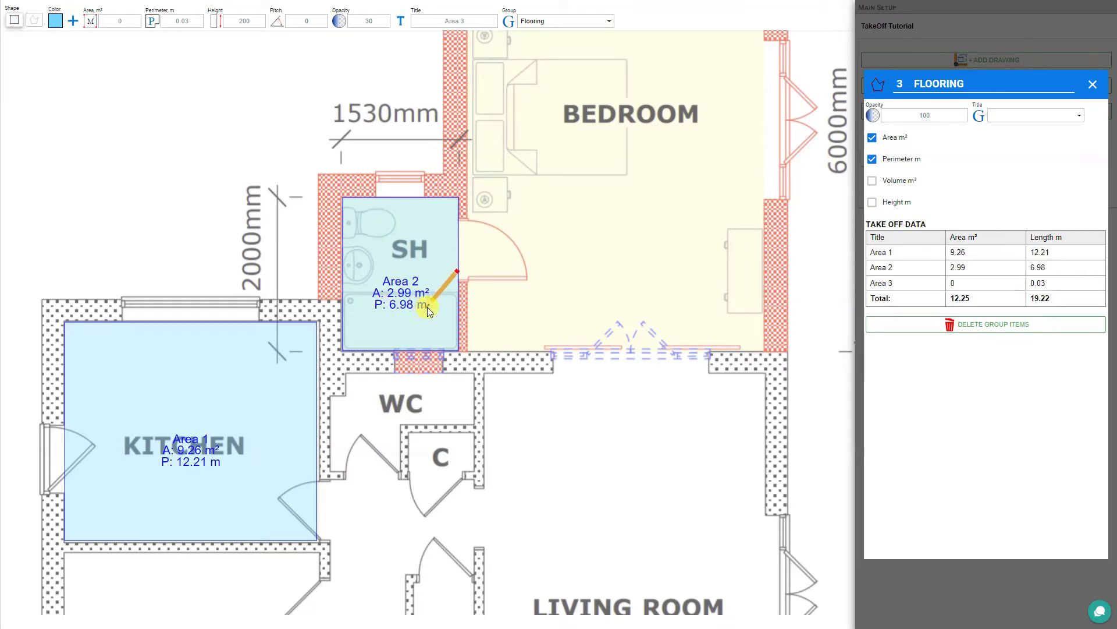
# Draw a rectangular Flooring area of about 23 m² over the bedroom, wall to wall.
pyautogui.moveTo(611, 200); pyautogui.dragTo(505, 323)
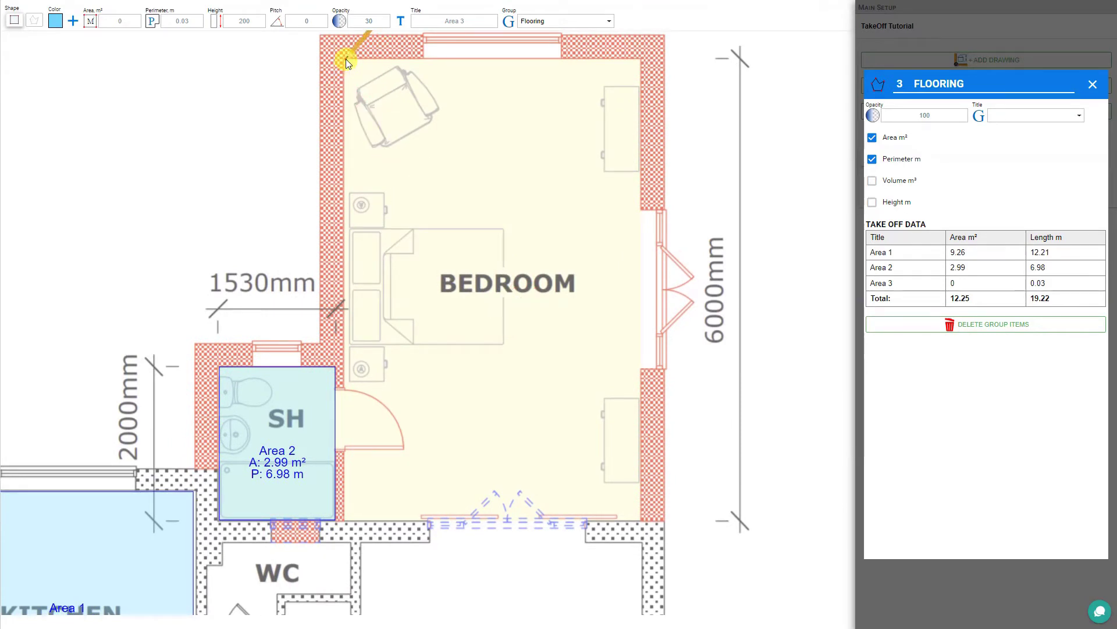
pyautogui.moveTo(344, 59); pyautogui.dragTo(641, 519)
pyautogui.click(640, 519)
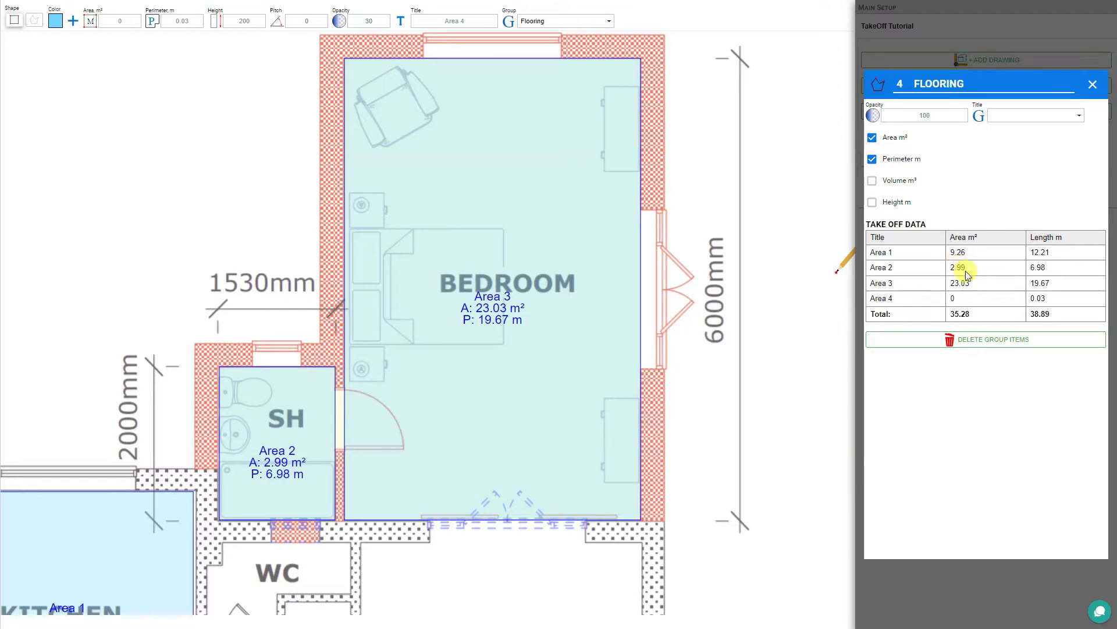
# Trace the irregular WC floor as a straight-edged polygon Flooring area of about 1.7 m² and finish the shape.
pyautogui.moveTo(350, 450); pyautogui.dragTo(490, 149)
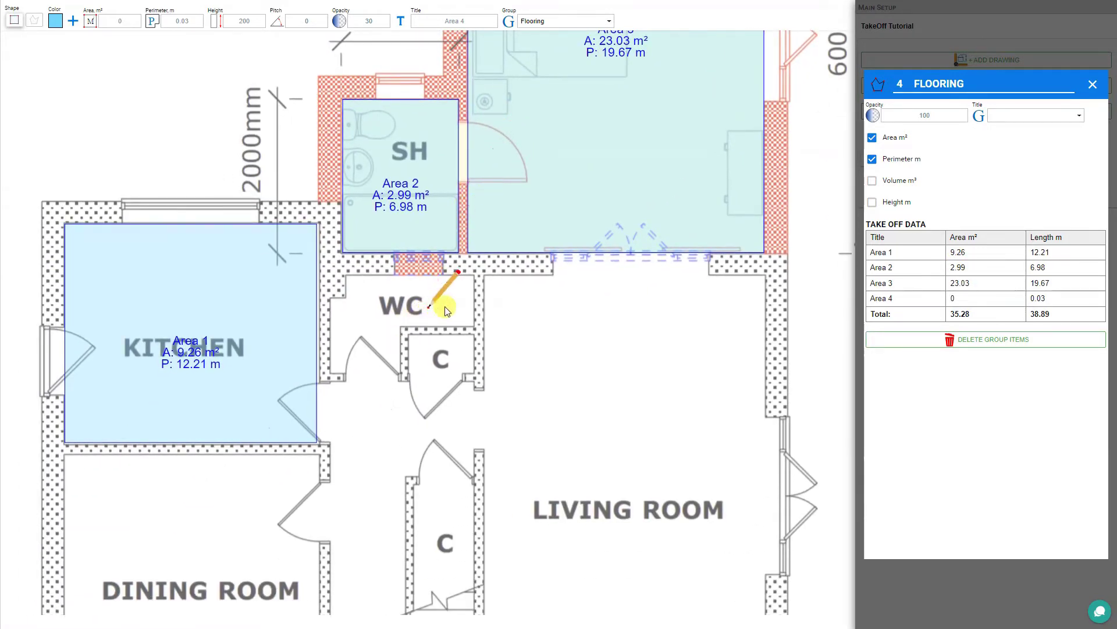
pyautogui.click(34, 23)
pyautogui.keyDown('shift'); pyautogui.click(469, 285); pyautogui.keyUp('shift')
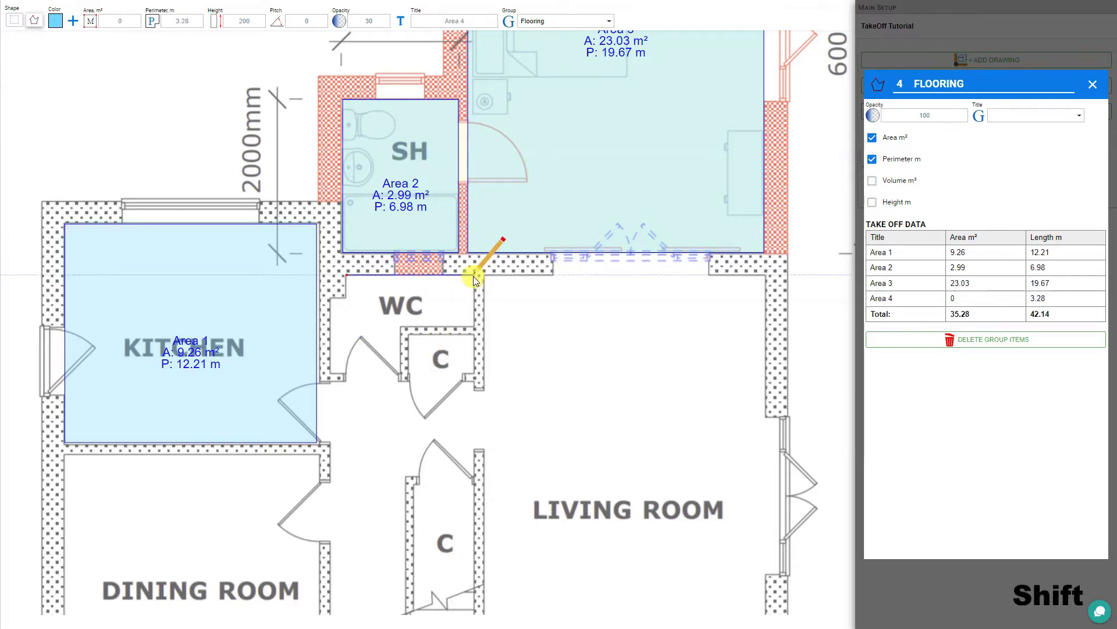
pyautogui.click(473, 328)
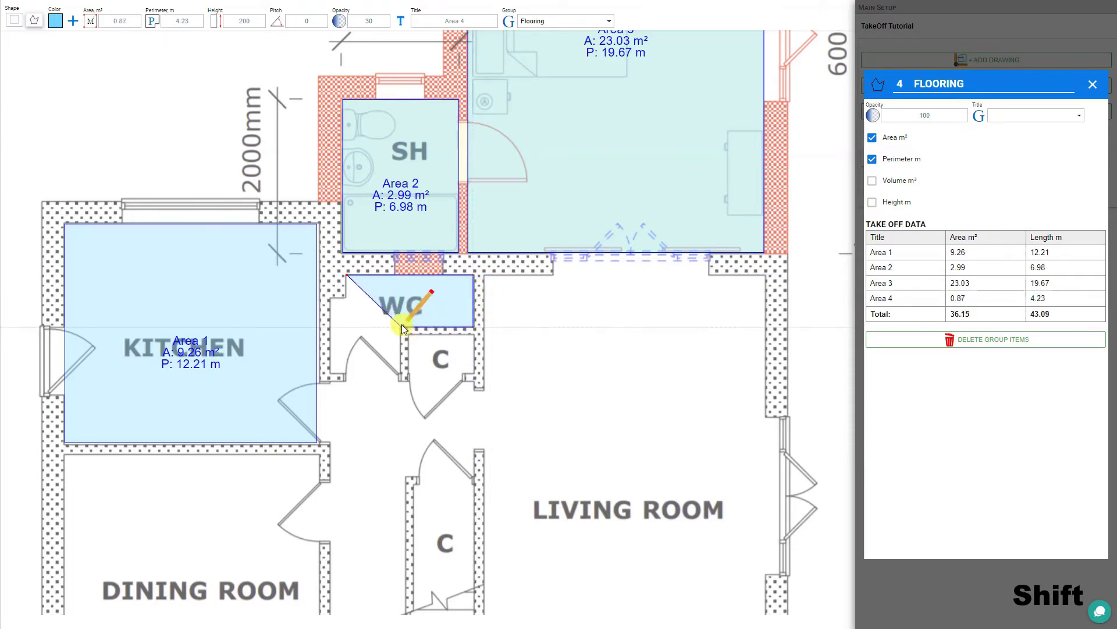
pyautogui.click(402, 324)
pyautogui.click(401, 373)
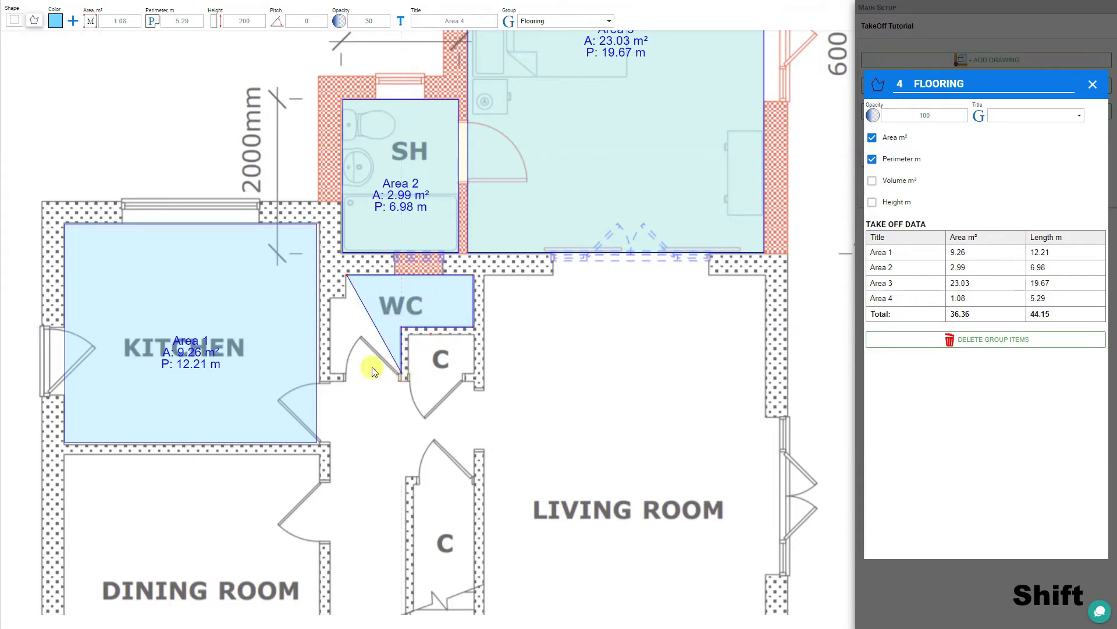
pyautogui.click(334, 372)
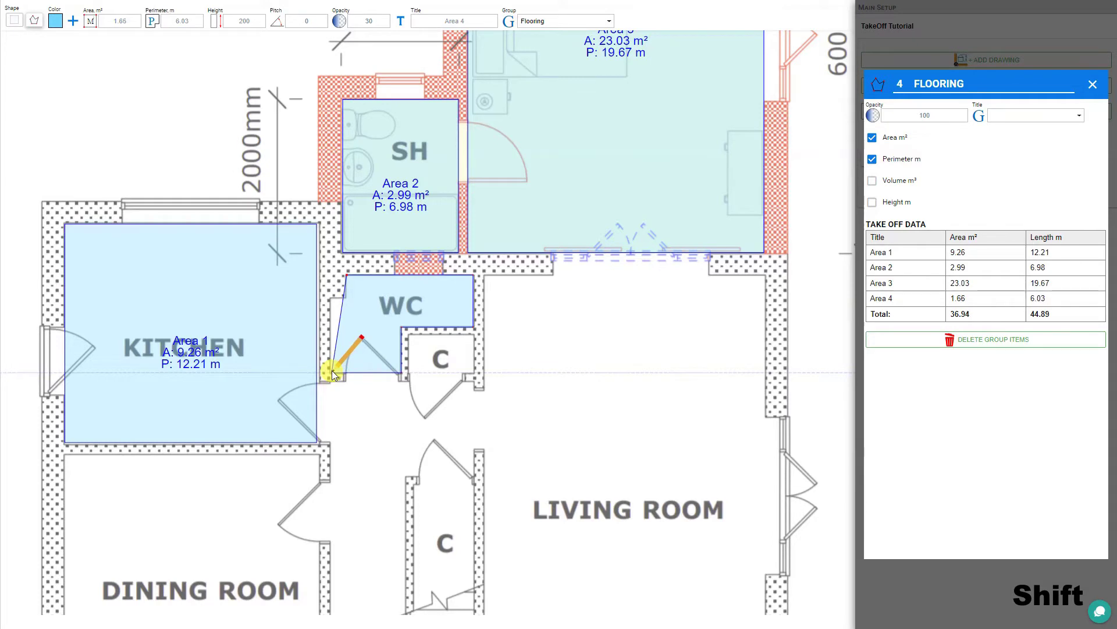
pyautogui.click(333, 298)
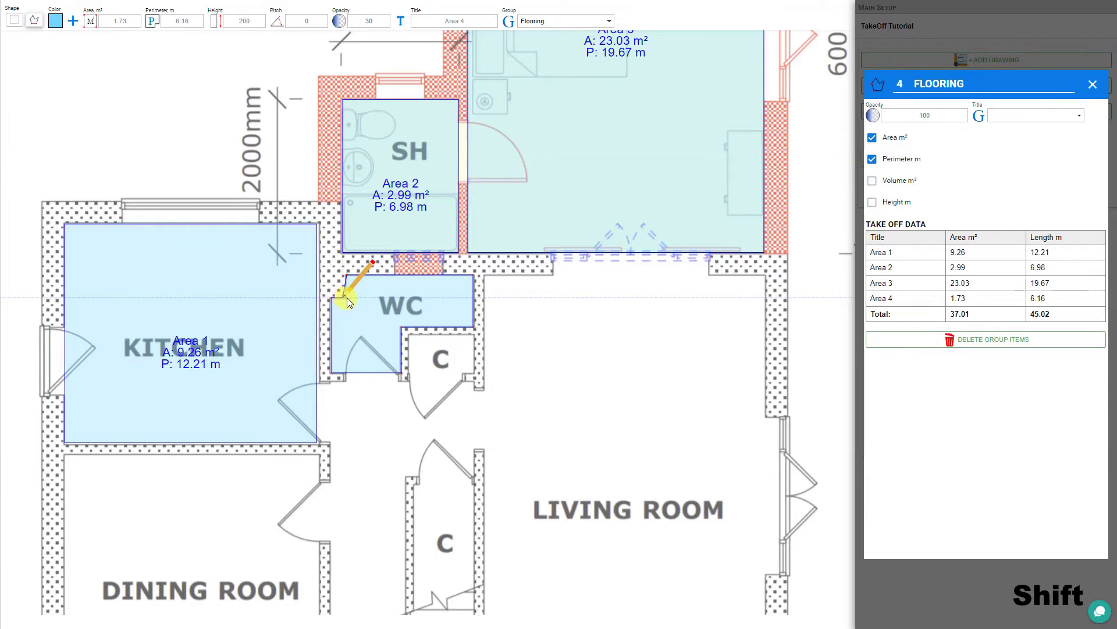
pyautogui.doubleClick(347, 298)
pyautogui.moveTo(347, 298)
pyautogui.mouseDown()
pyautogui.moveTo(388, 316)
pyautogui.moveTo(456, 317)
pyautogui.moveTo(403, 316)
pyautogui.mouseUp()
pyautogui.press('Escape')
pyautogui.click(347, 275)
pyautogui.moveTo(347, 297)
pyautogui.mouseDown()
pyautogui.moveTo(373, 292)
pyautogui.moveTo(452, 348)
pyautogui.mouseUp()
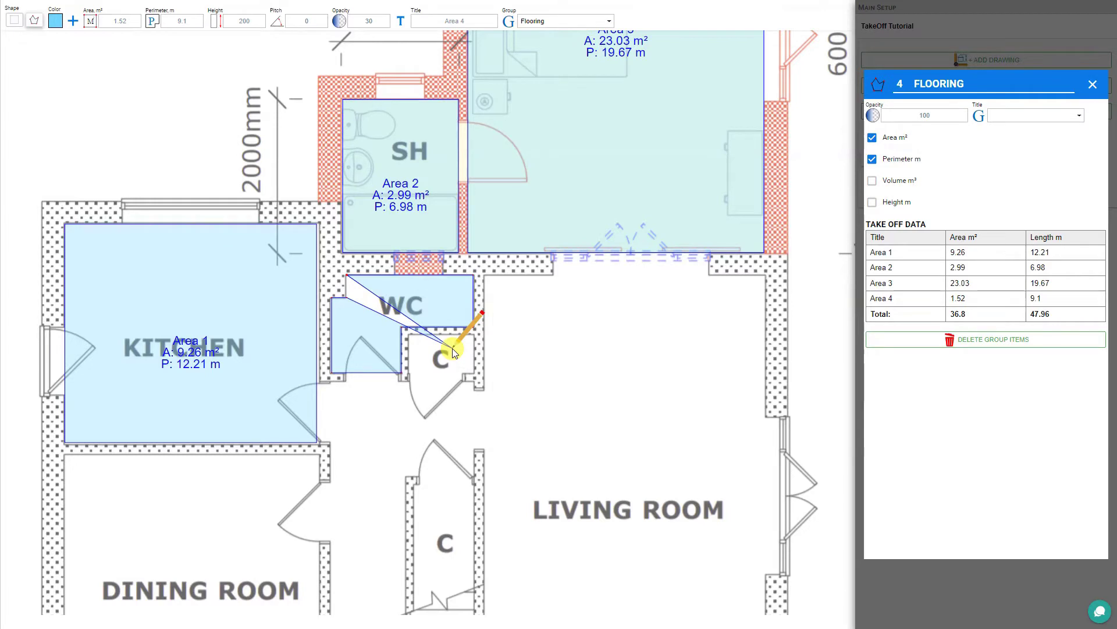
pyautogui.press('Escape')
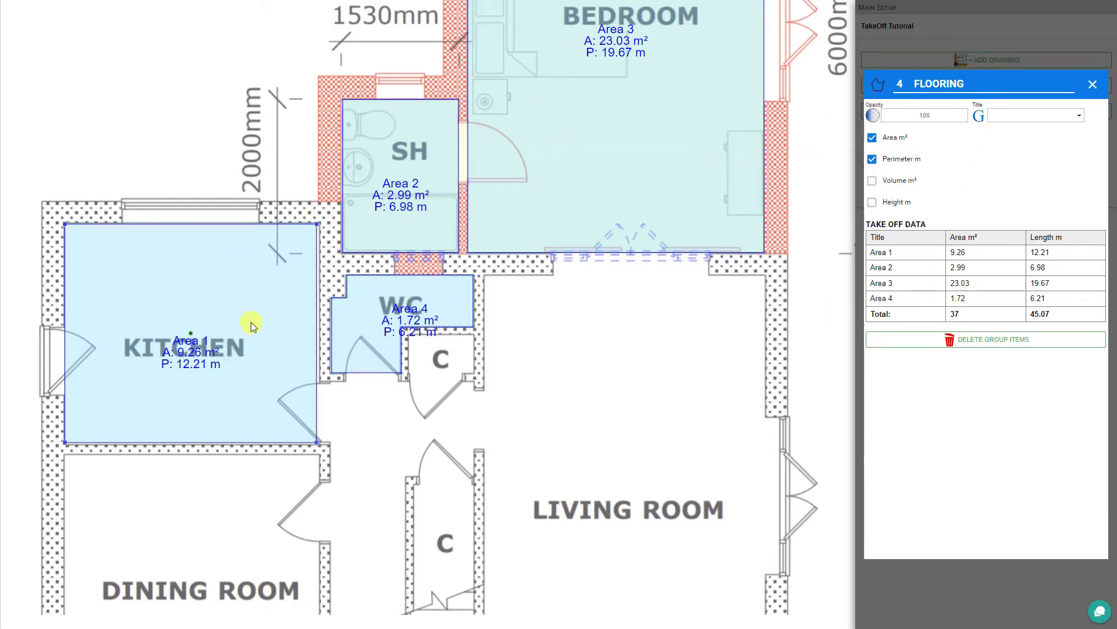
# Put the SH room's area in the Floor Tiles group, replace that with a custom group named Mosaic, and close the Flooring data.
pyautogui.click(418, 152)
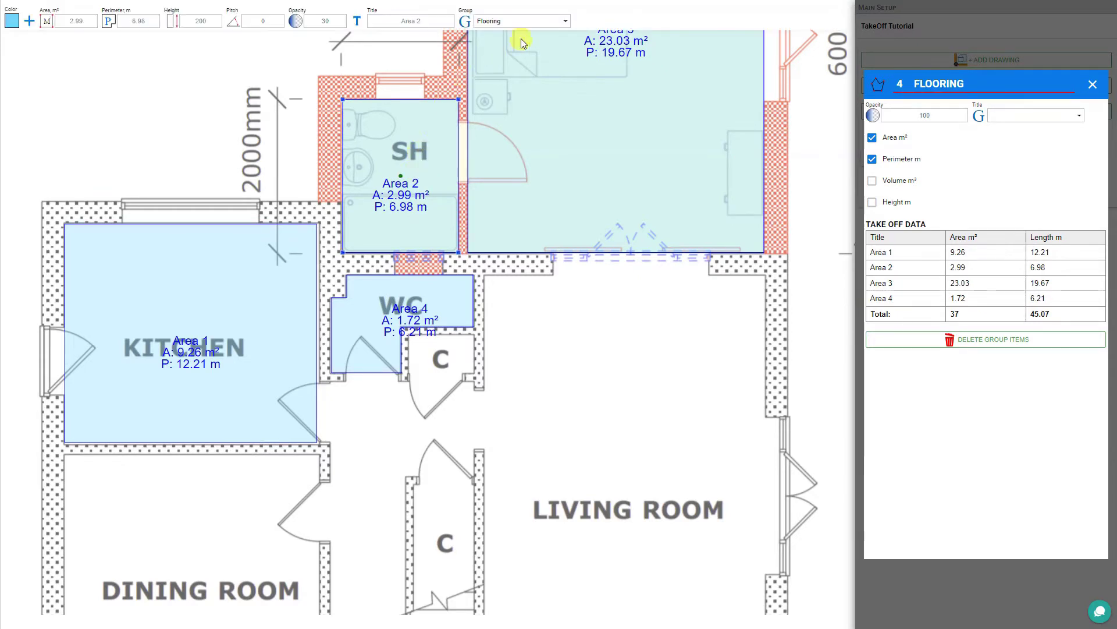
pyautogui.click(566, 22)
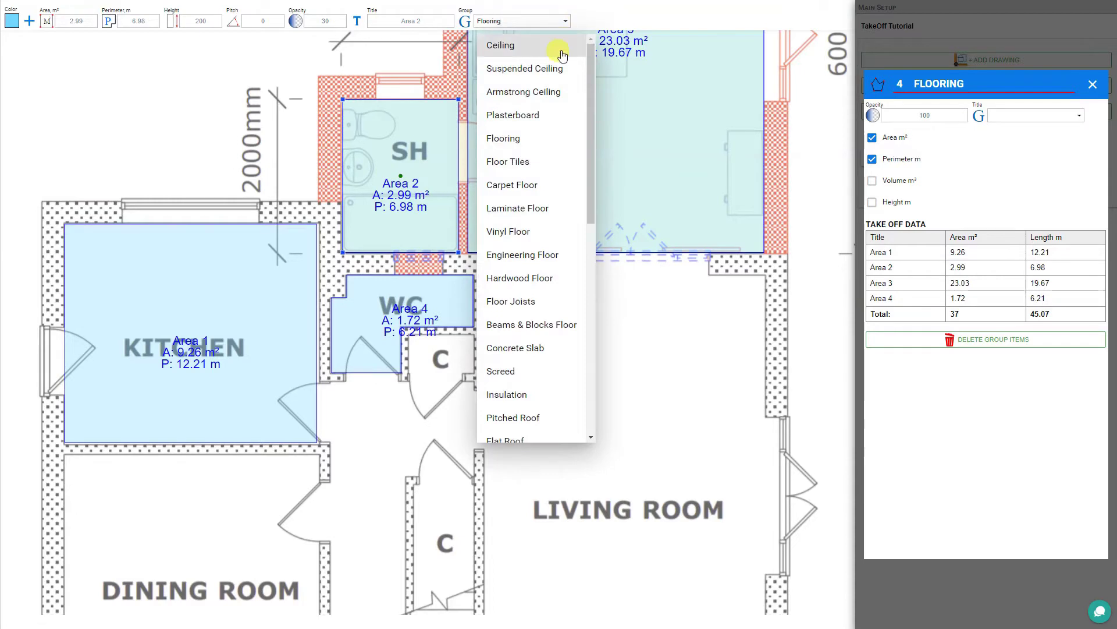
pyautogui.moveTo(588, 198)
pyautogui.mouseDown()
pyautogui.moveTo(596, 414)
pyautogui.moveTo(594, 192)
pyautogui.mouseUp()
pyautogui.click(505, 167)
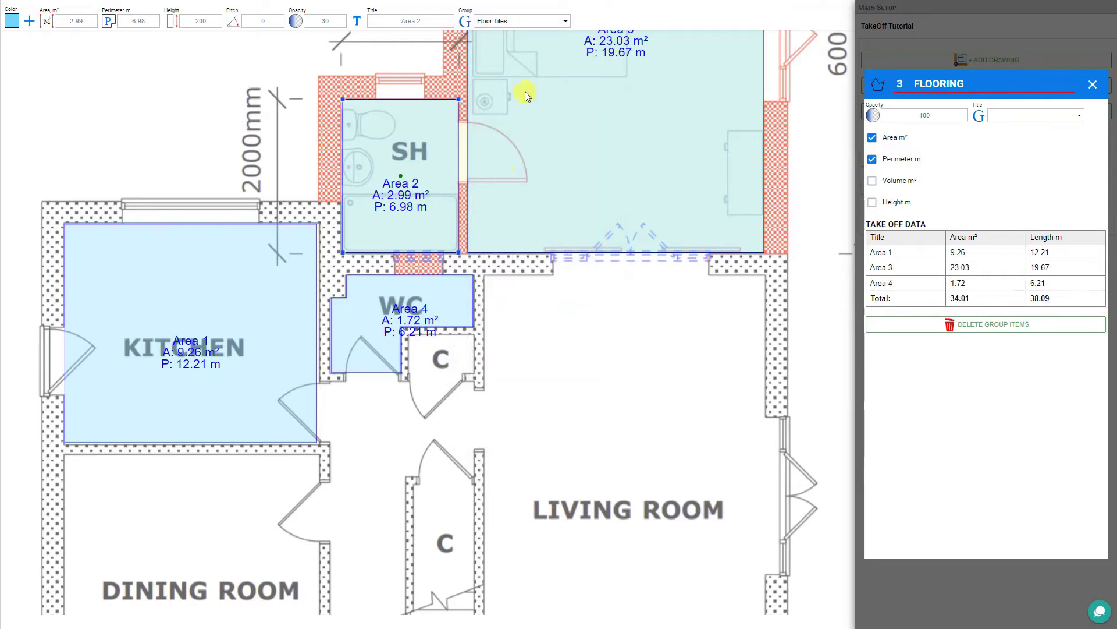
pyautogui.tripleClick(516, 21)
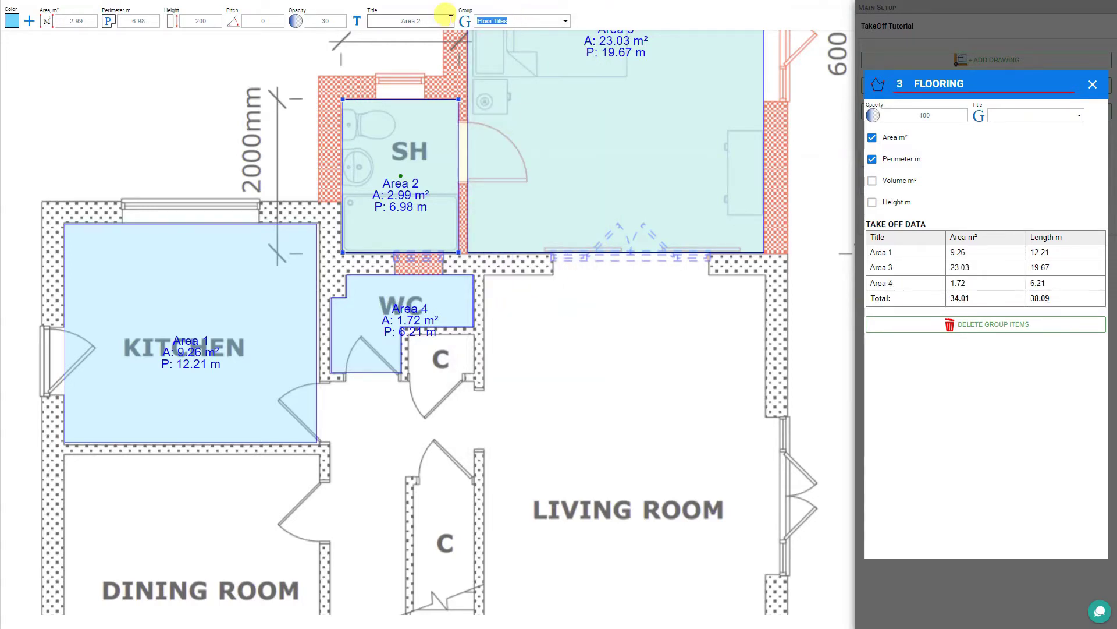
pyautogui.write('Mosaic')
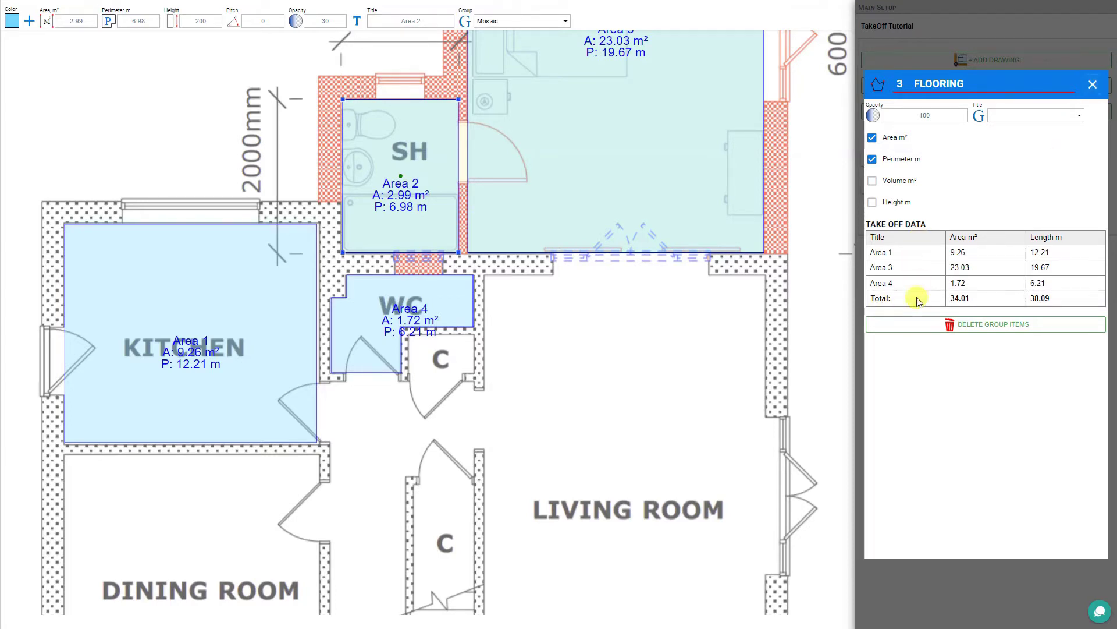
pyautogui.click(1093, 84)
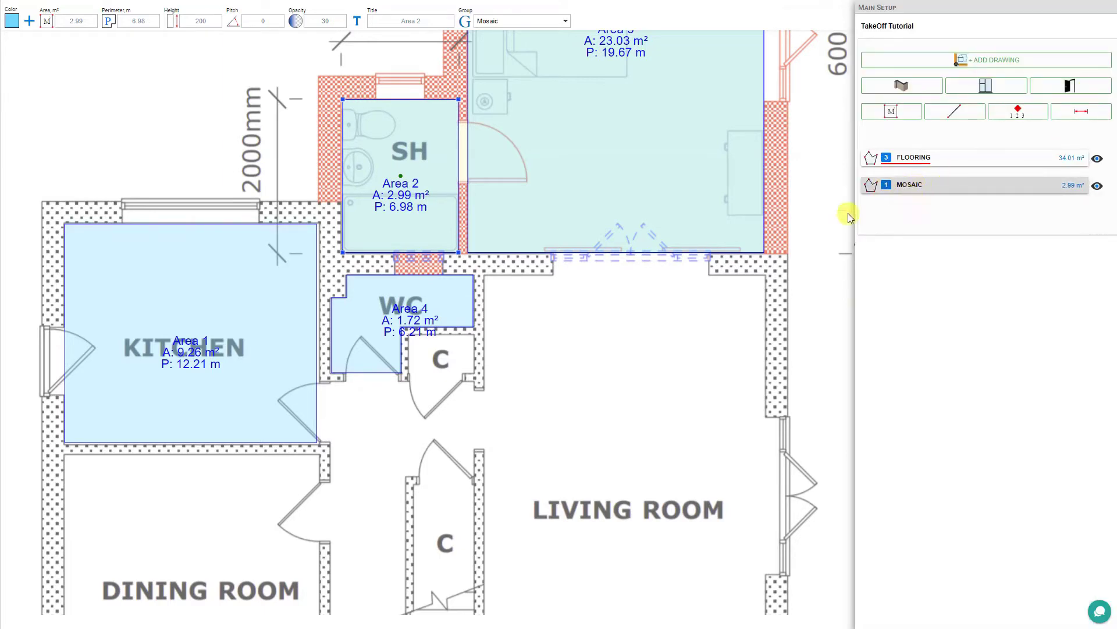
# Change the fill colour of the SH room's area to red #F44E3B.
pyautogui.scroll(-1, 620, 191)
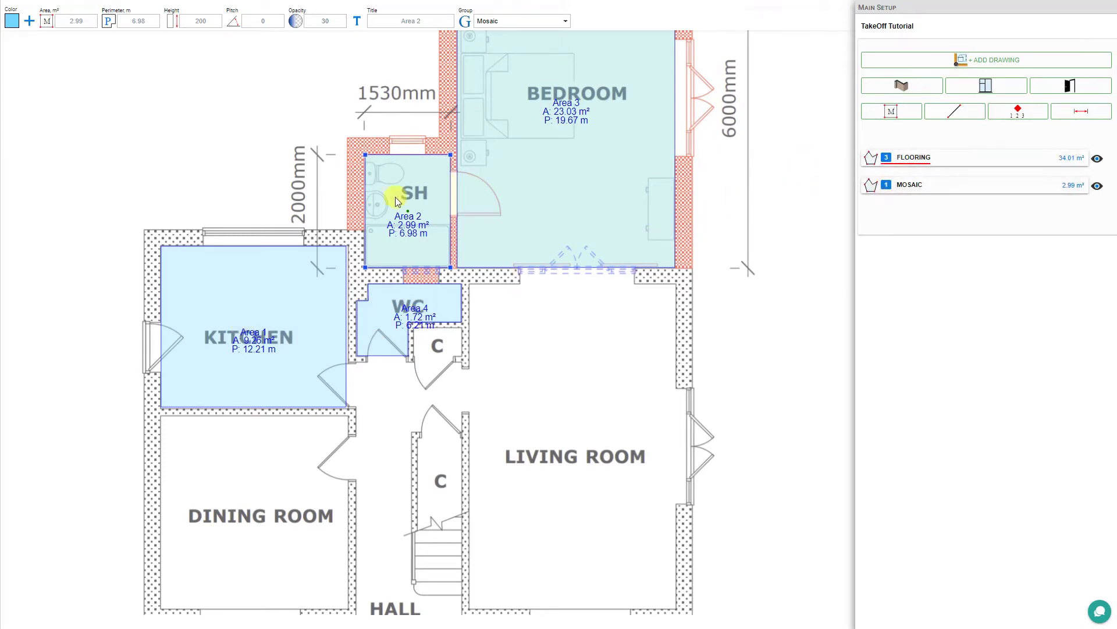
pyautogui.click(417, 204)
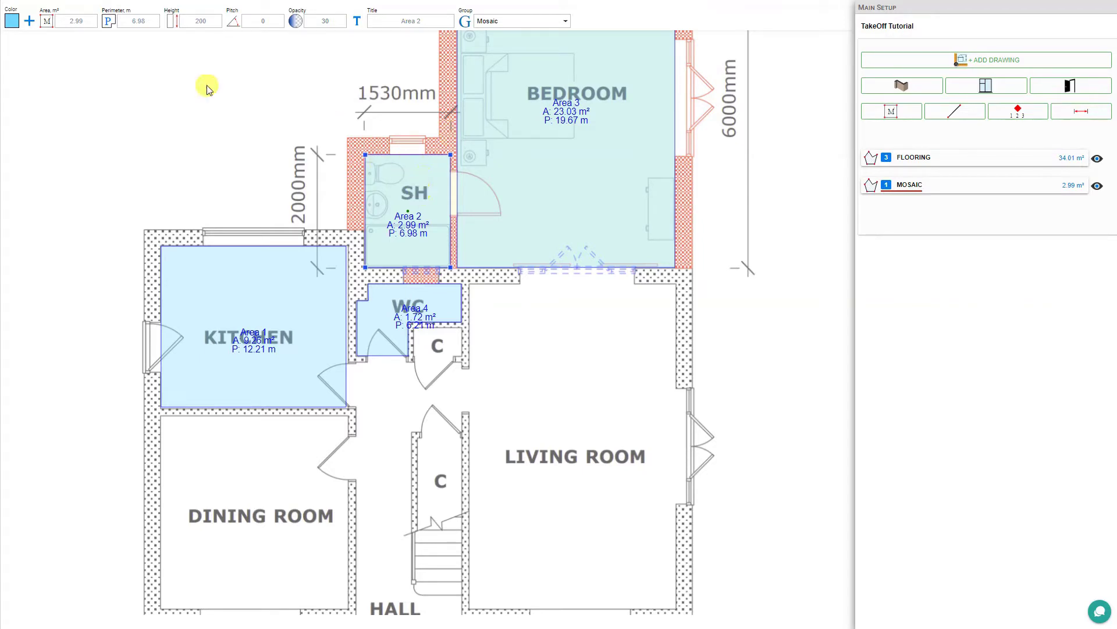
pyautogui.click(11, 23)
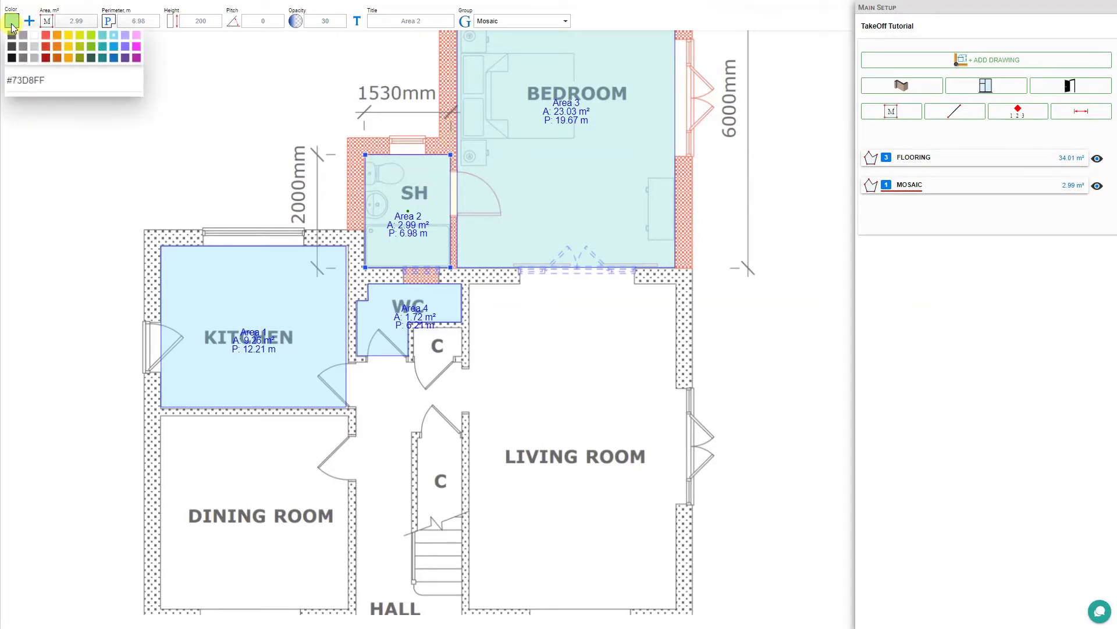
pyautogui.click(47, 35)
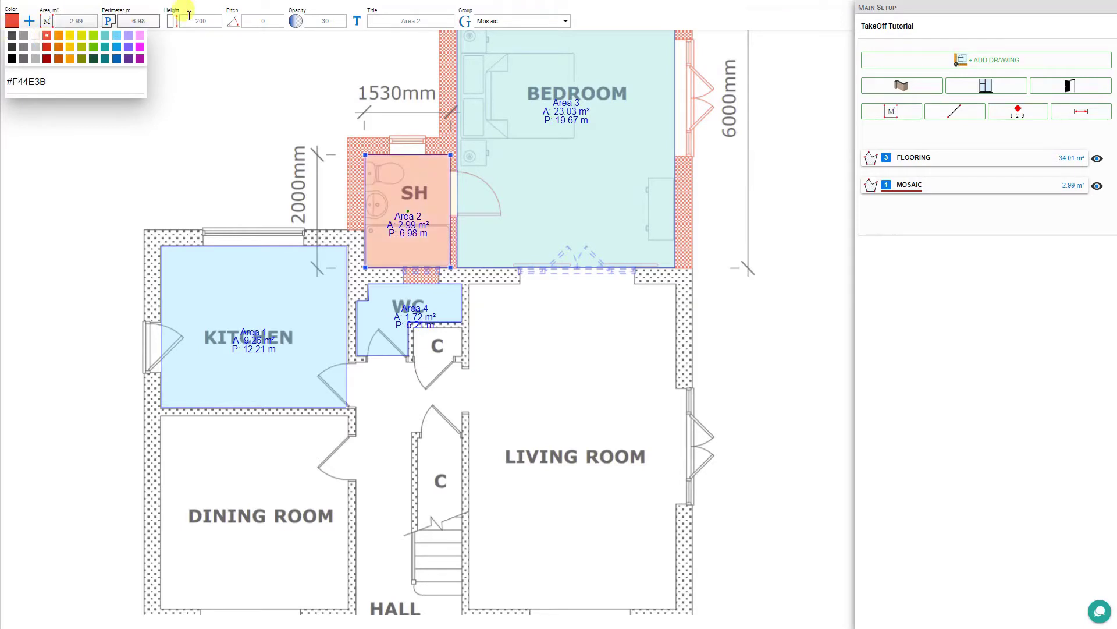
# Title the SH room's area Shower and open the Mosaic group's take-off data.
pyautogui.click(213, 22)
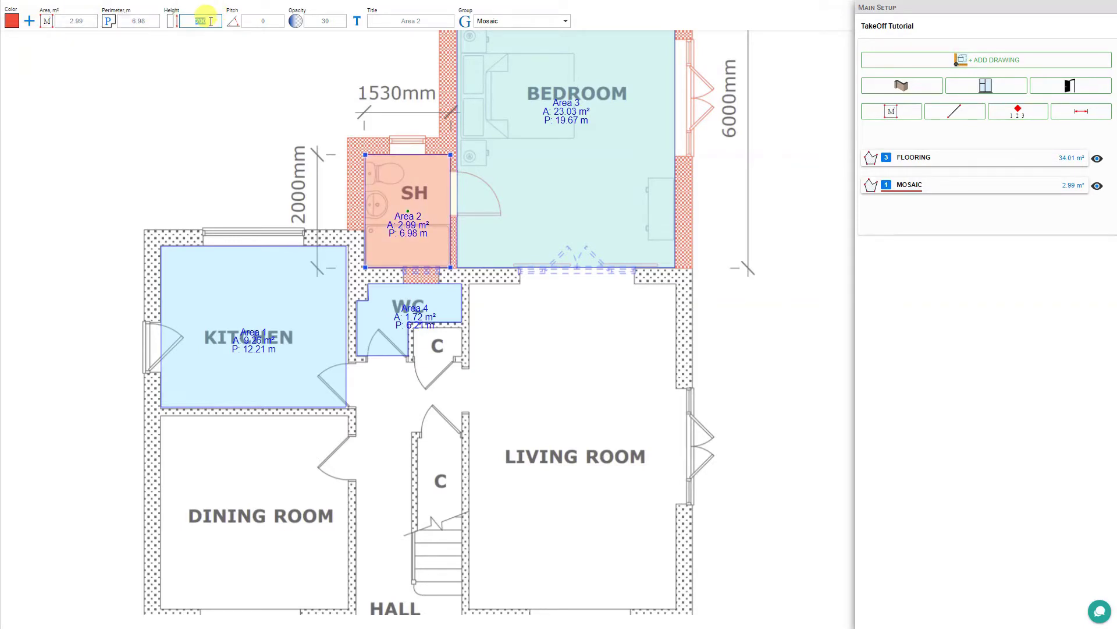
pyautogui.click(425, 21)
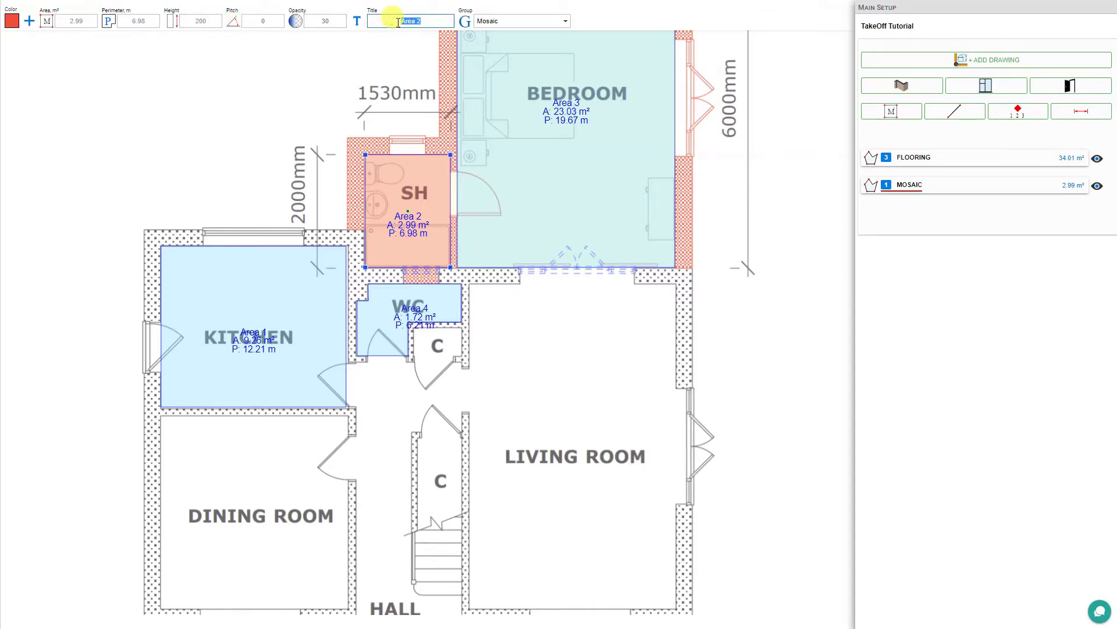
pyautogui.click(443, 208)
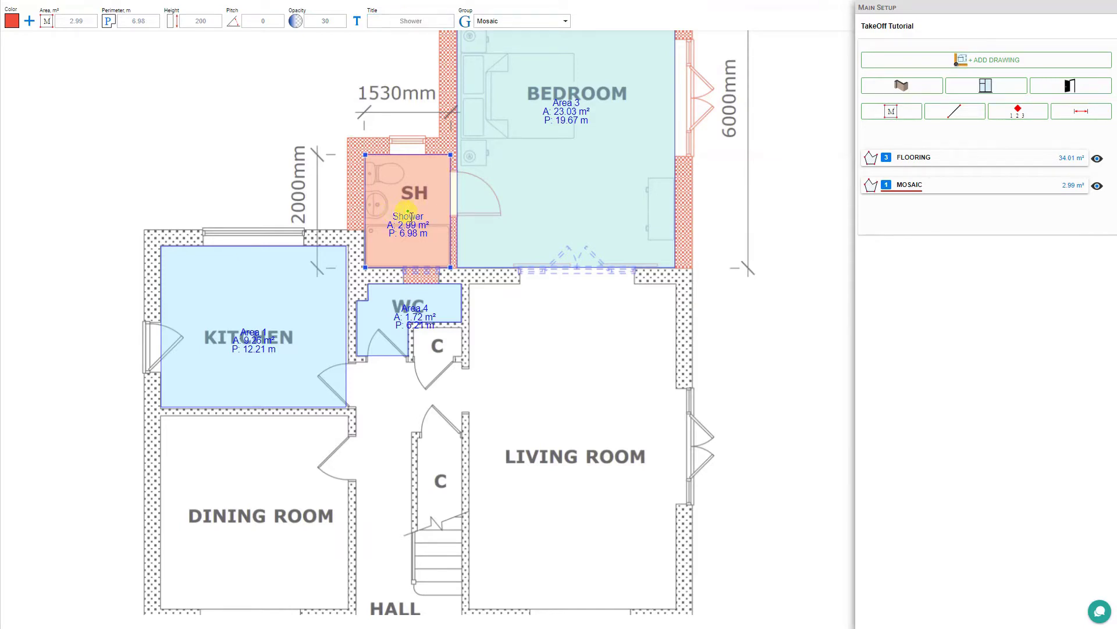
pyautogui.click(958, 185)
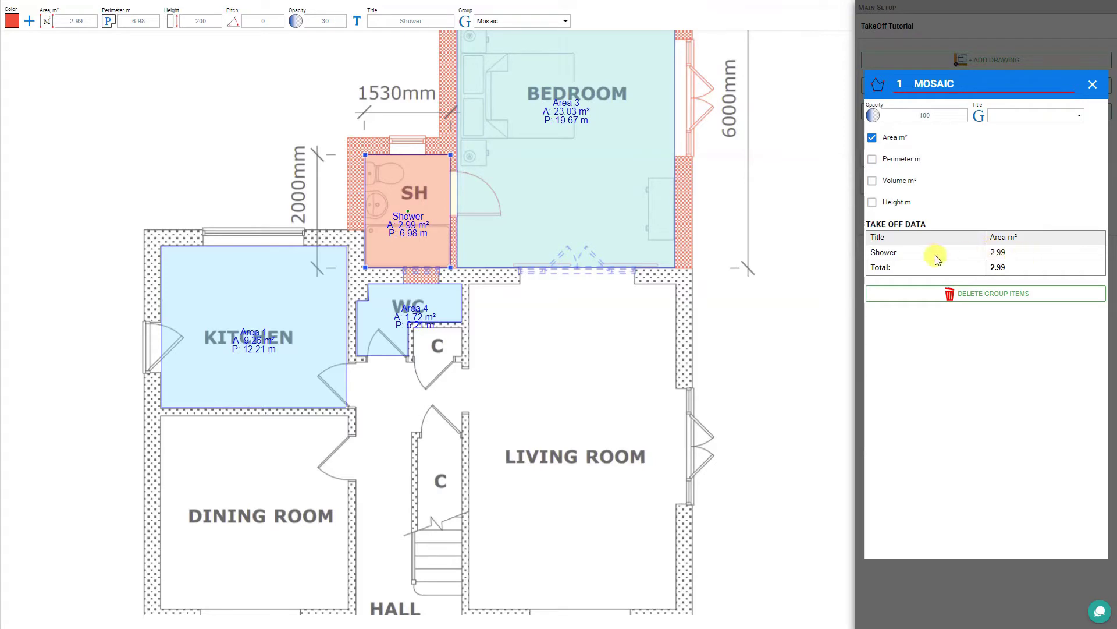
# Close the Mosaic data, open the Flooring group's take-off data, and title the WC room's area WC.
pyautogui.click(1093, 85)
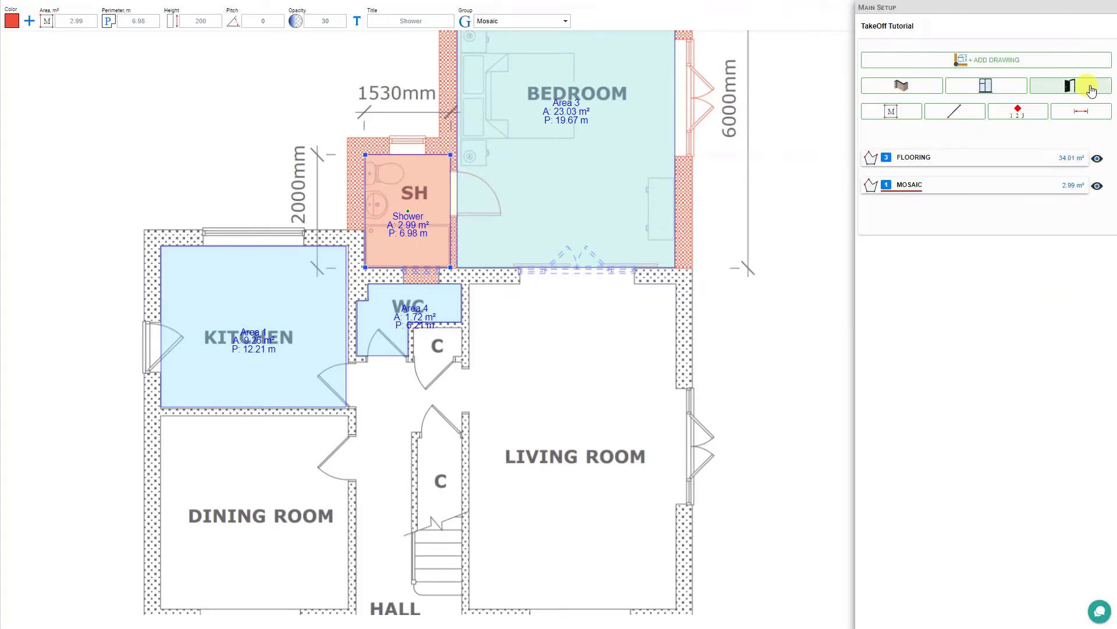
pyautogui.click(914, 158)
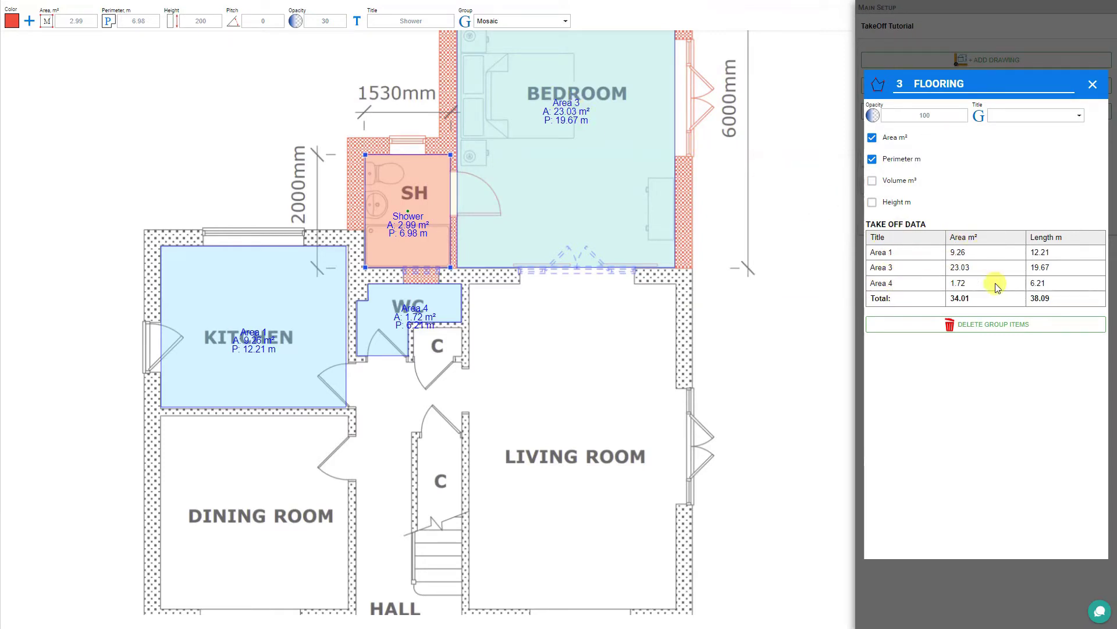
pyautogui.click(413, 301)
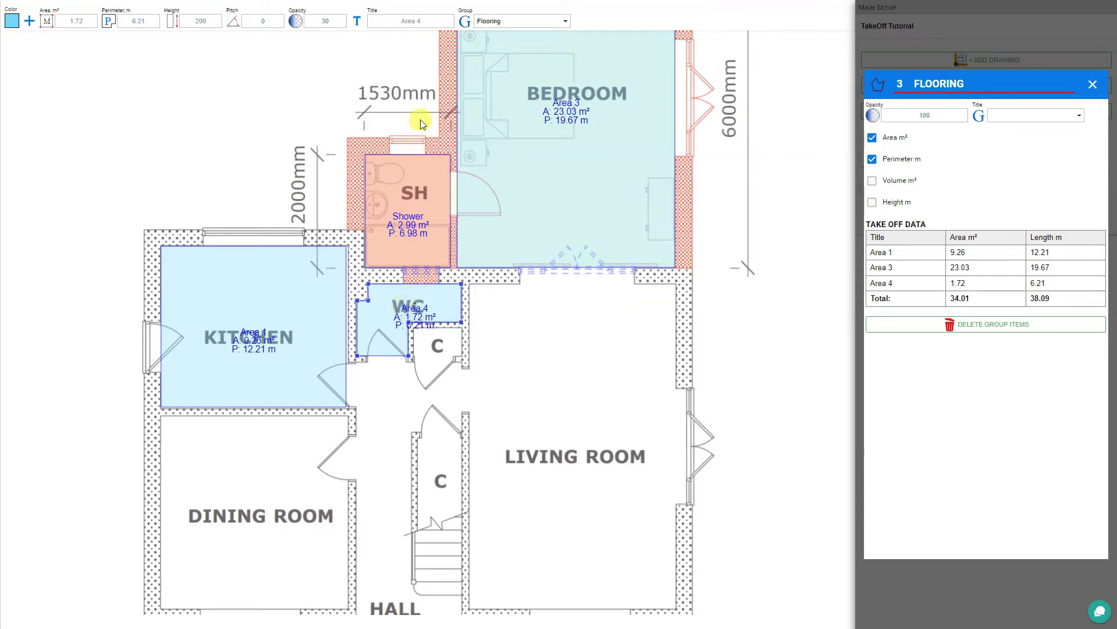
pyautogui.click(429, 17)
pyautogui.write('WC')
pyautogui.press('Return')
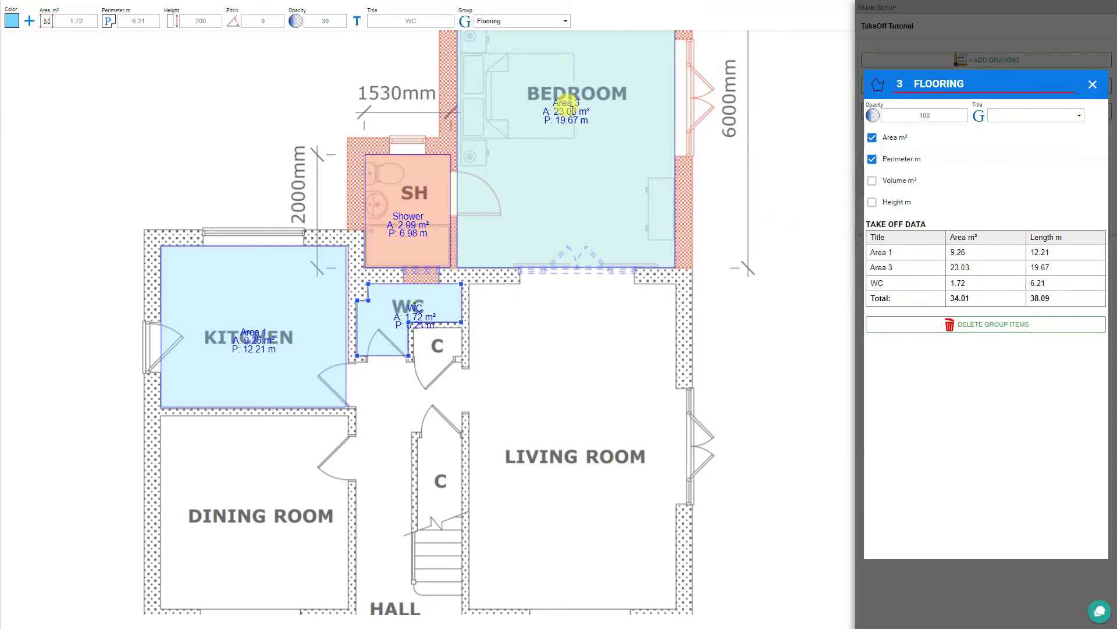
# Title the bedroom's area Bedroom and the kitchen's area Kitchen.
pyautogui.click(565, 106)
pyautogui.click(406, 20)
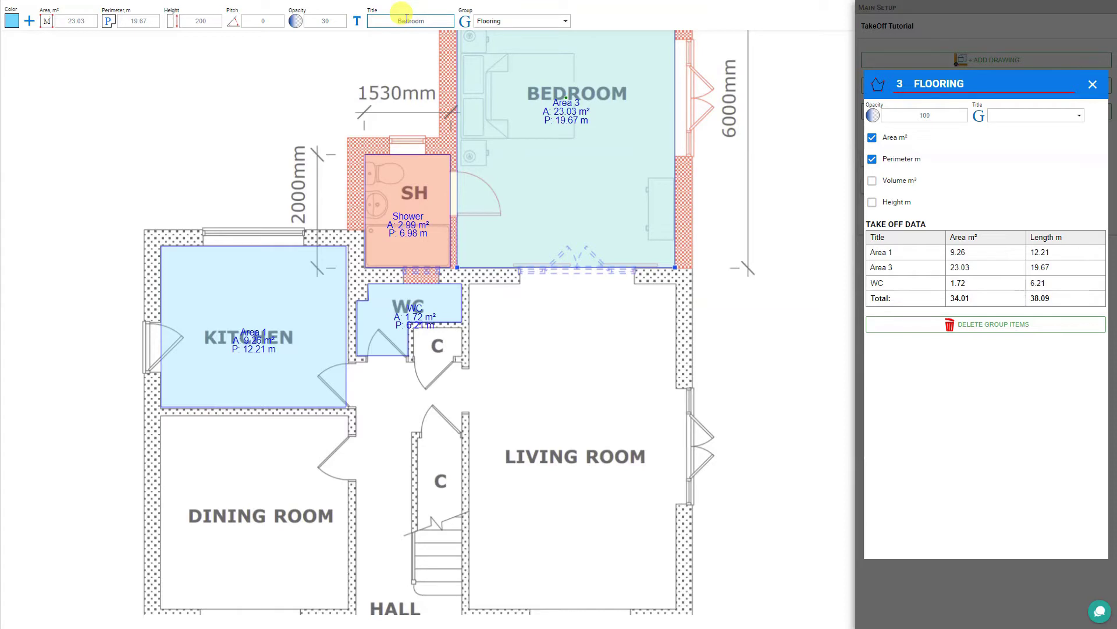
pyautogui.press('Return')
pyautogui.click(254, 327)
pyautogui.click(418, 21)
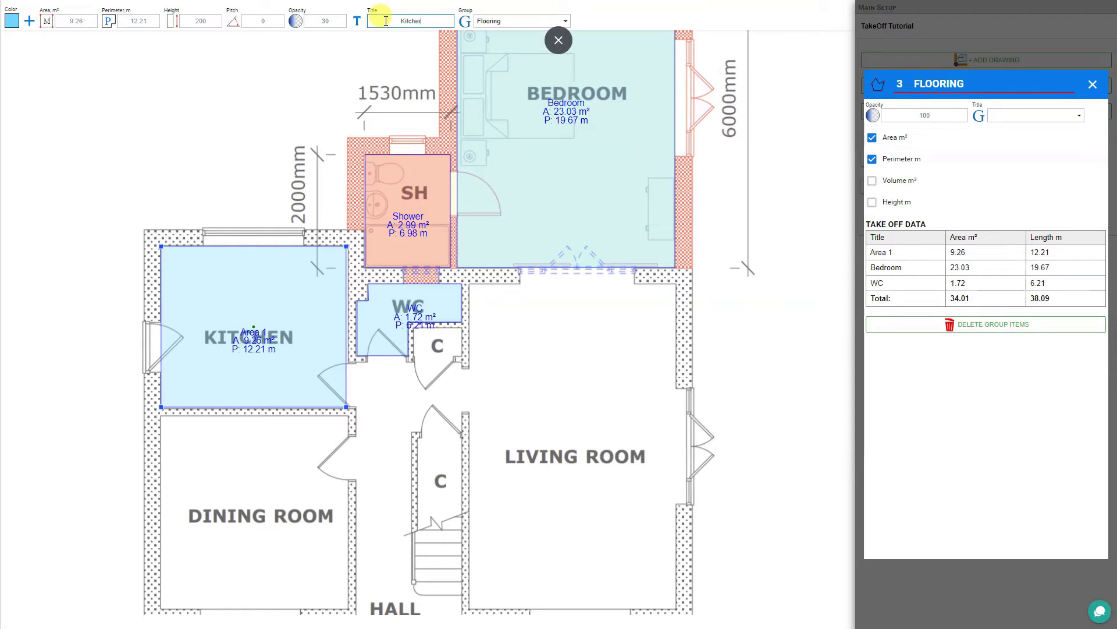
pyautogui.write('Kitchen')
pyautogui.press('Return')
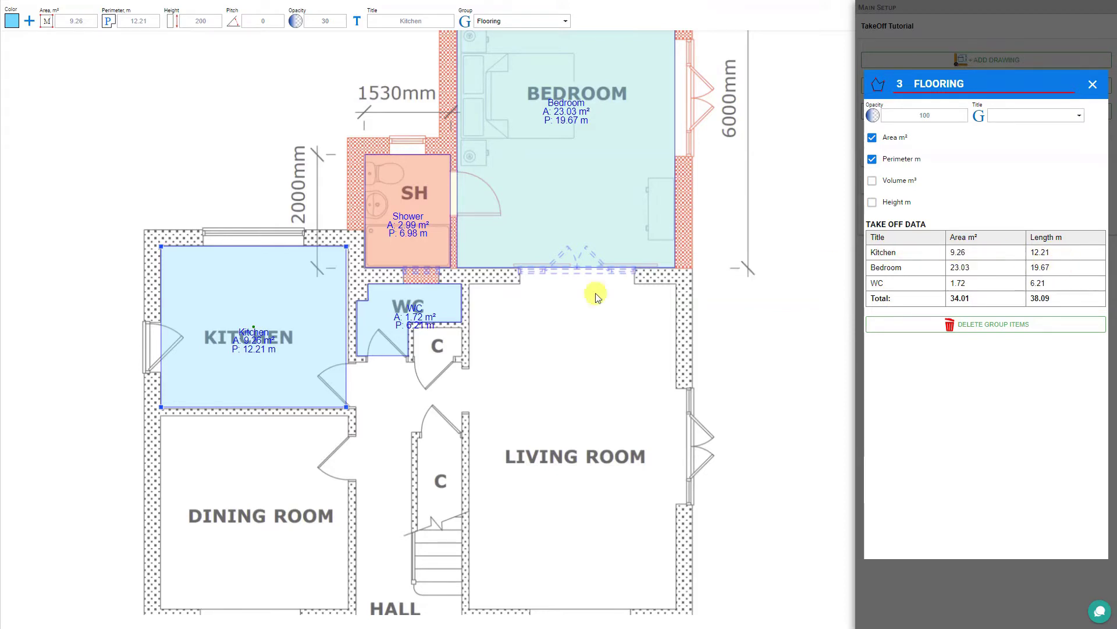
# Toggle the display of the Kitchen area's text label.
pyautogui.click(357, 23)
pyautogui.click(358, 26)
pyautogui.click(358, 26)
pyautogui.click(357, 26)
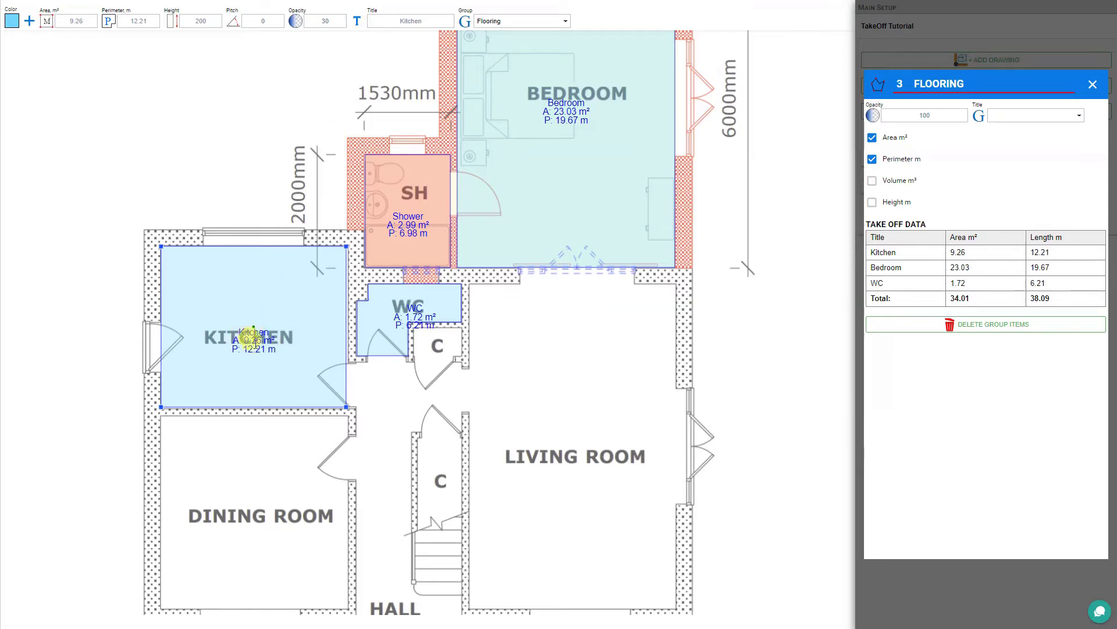
# Move the Kitchen area's label up into the clear space above the printed room name.
pyautogui.moveTo(253, 337); pyautogui.dragTo(391, 262)
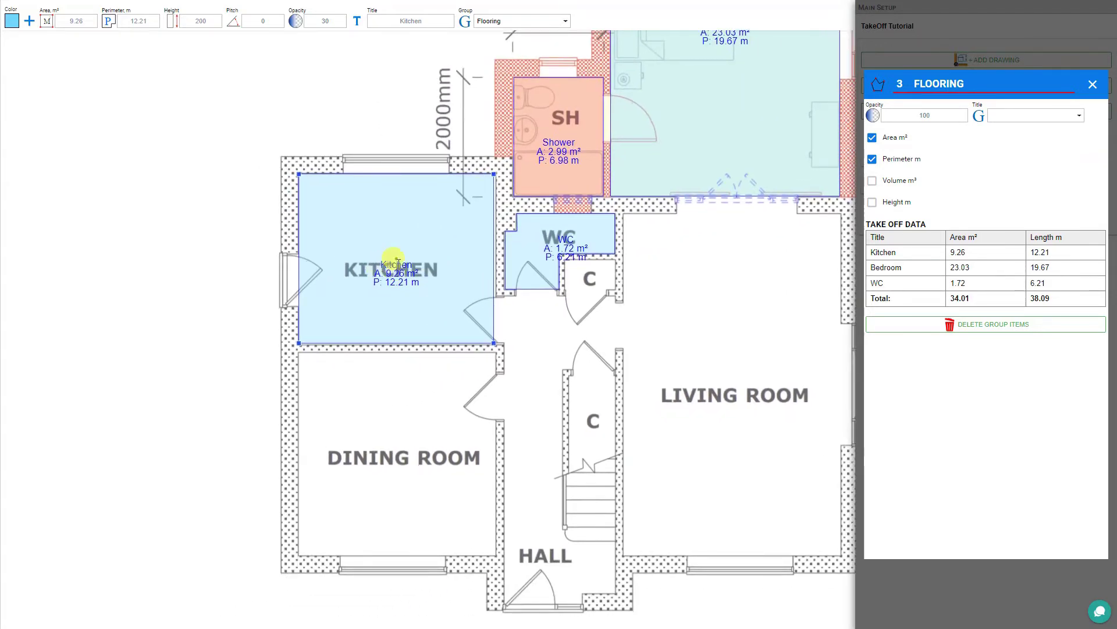
pyautogui.scroll(3, 392, 262)
pyautogui.scroll(3, 399, 264)
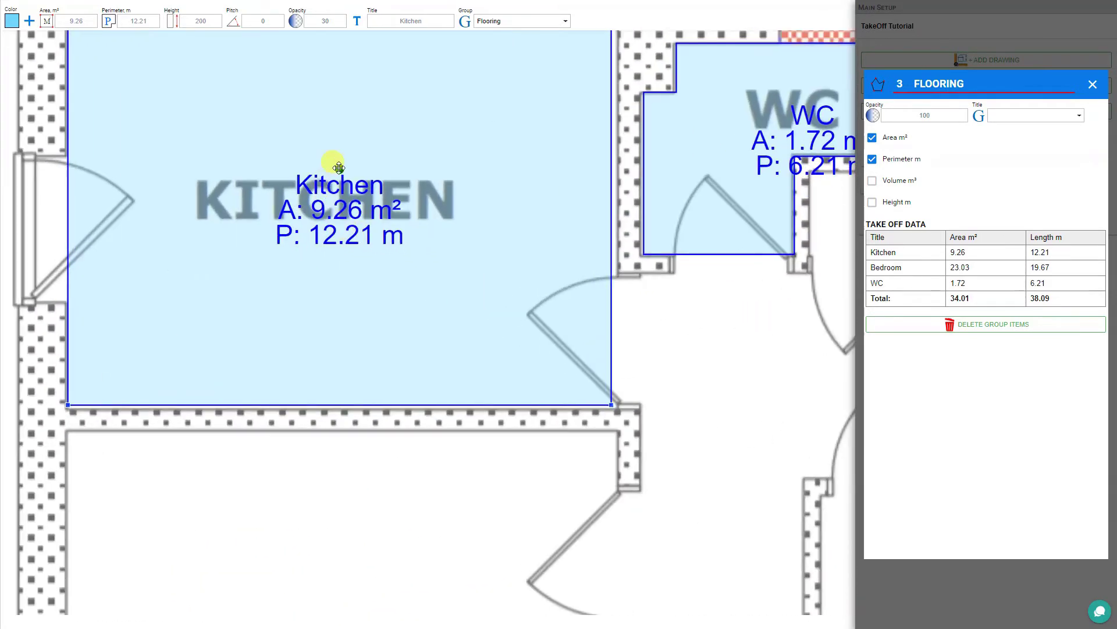
pyautogui.moveTo(338, 168); pyautogui.dragTo(385, 172)
pyautogui.scroll(1, 365, 91)
pyautogui.scroll(-3, 363, 77)
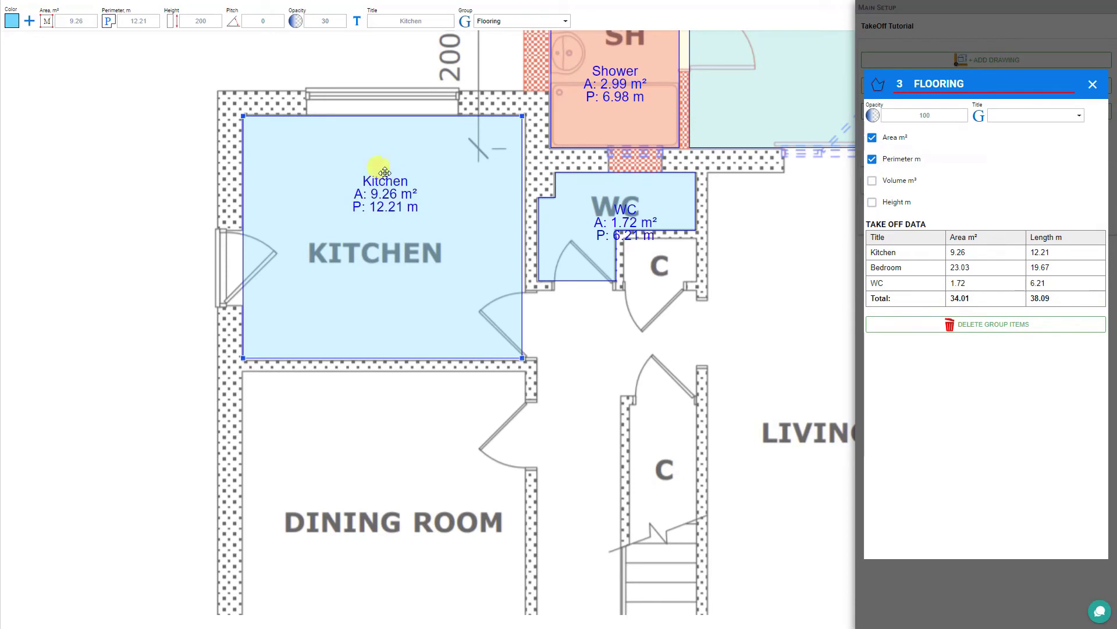
# Move the WC area's label to the lower left of its printed room name and the Bedroom area's label below its own.
pyautogui.click(624, 209)
pyautogui.moveTo(625, 201); pyautogui.dragTo(574, 212)
pyautogui.moveTo(763, 160); pyautogui.dragTo(379, 379)
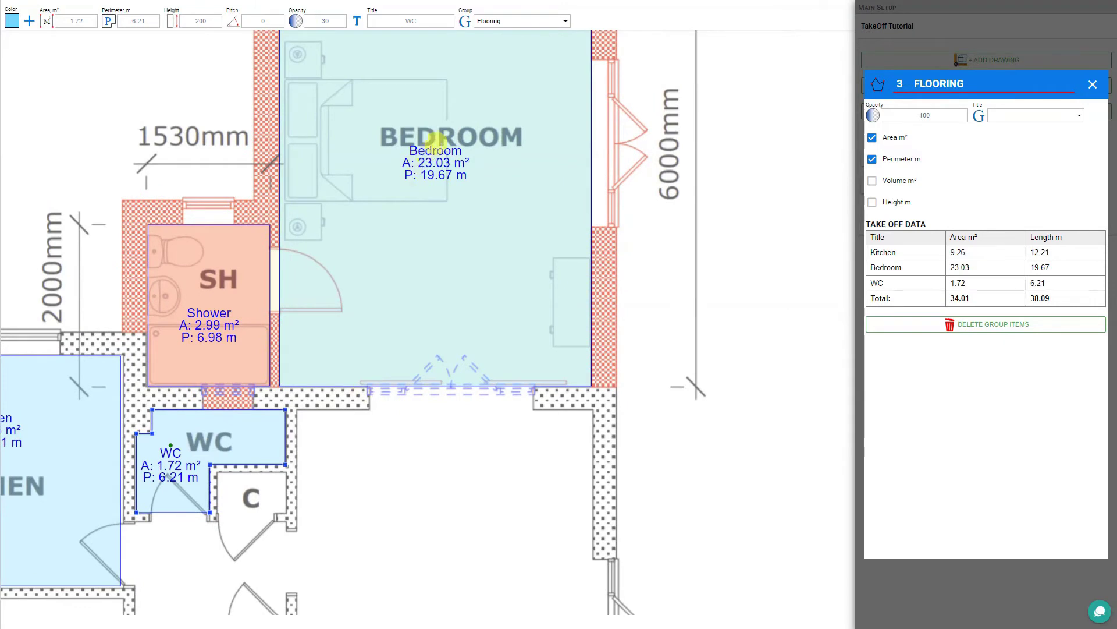
pyautogui.click(437, 144)
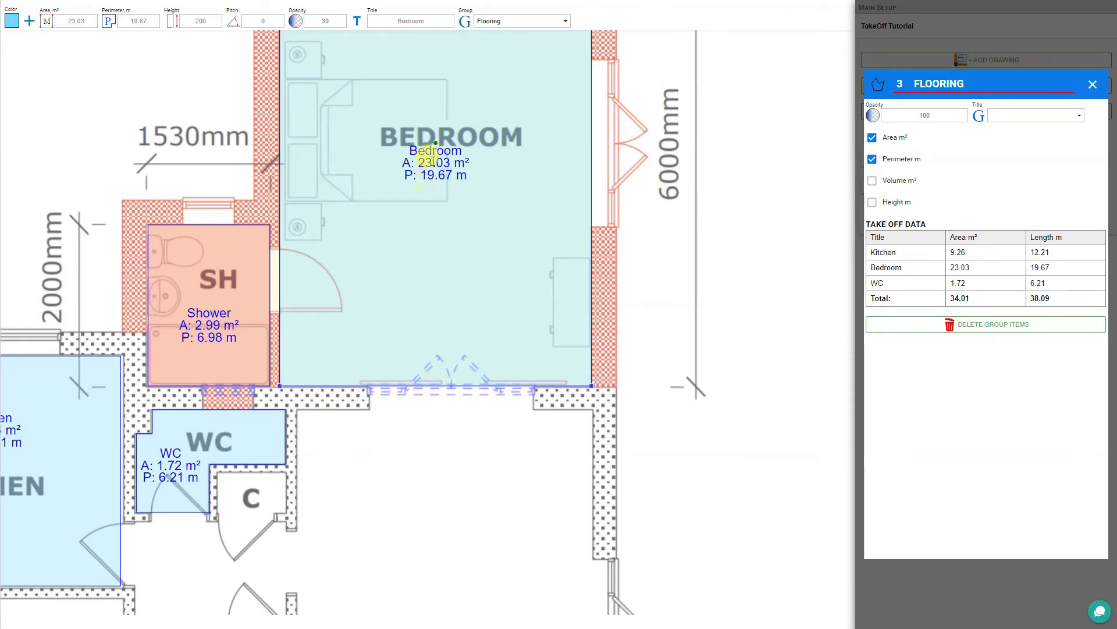
pyautogui.moveTo(435, 156); pyautogui.dragTo(439, 239)
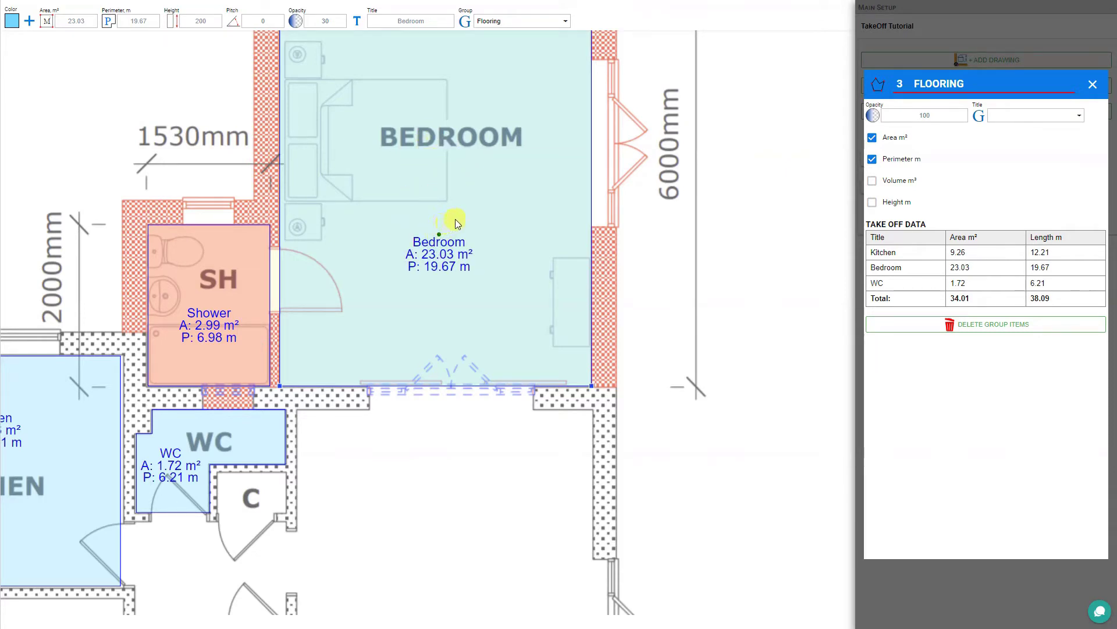
pyautogui.scroll(-3, 465, 218)
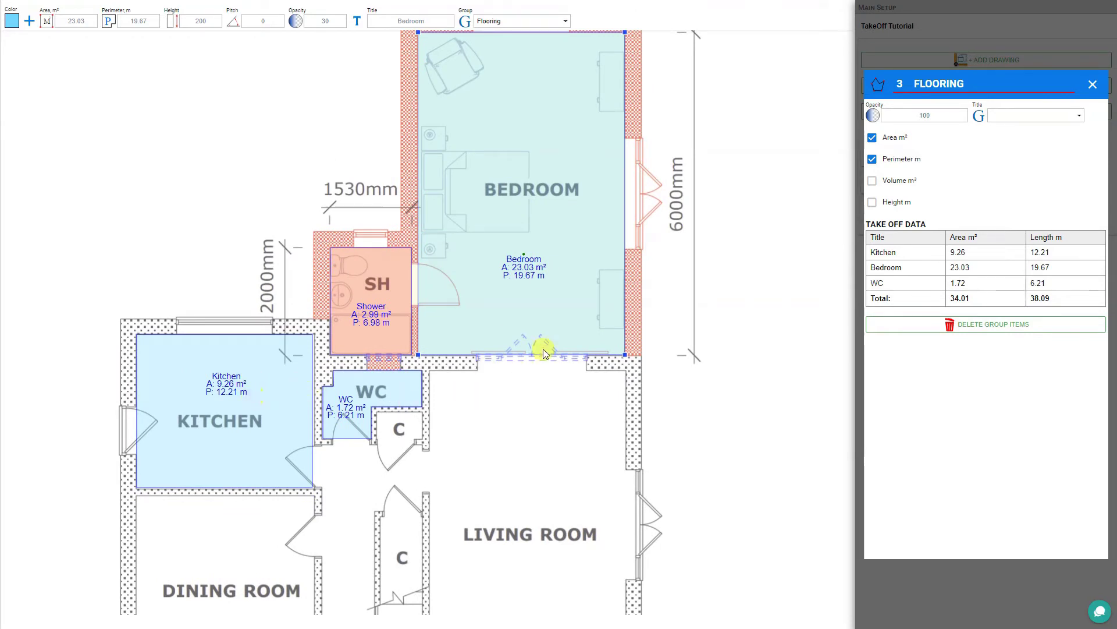
# Close the Flooring data, put the Bedroom area in the Hardwood Floor group, and change its fill colour to #FCC400.
pyautogui.click(1092, 84)
pyautogui.click(495, 142)
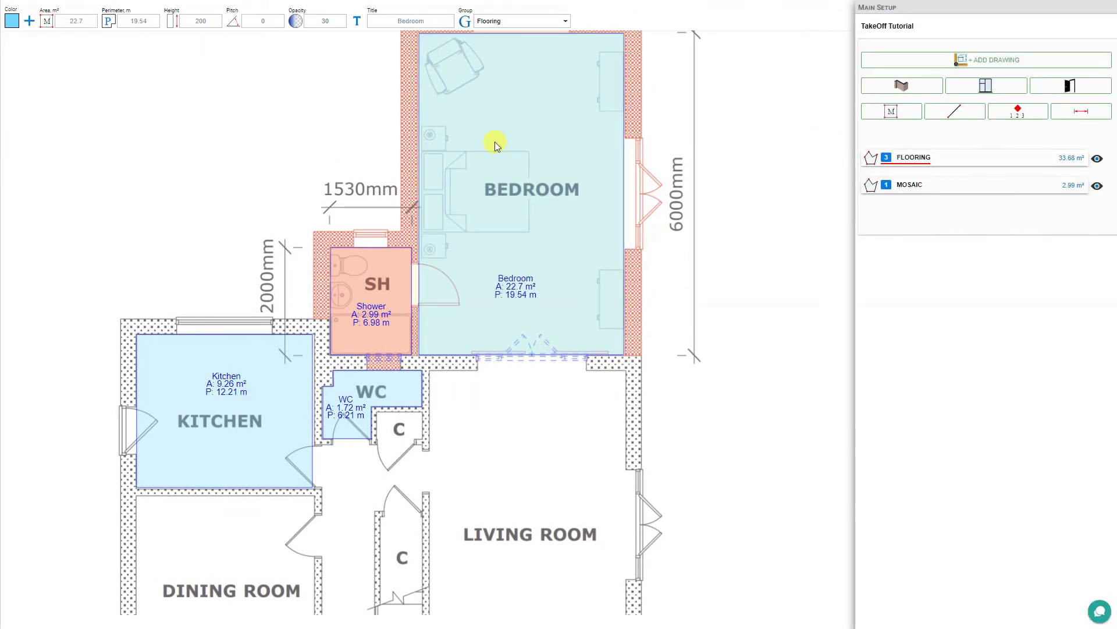
pyautogui.click(562, 22)
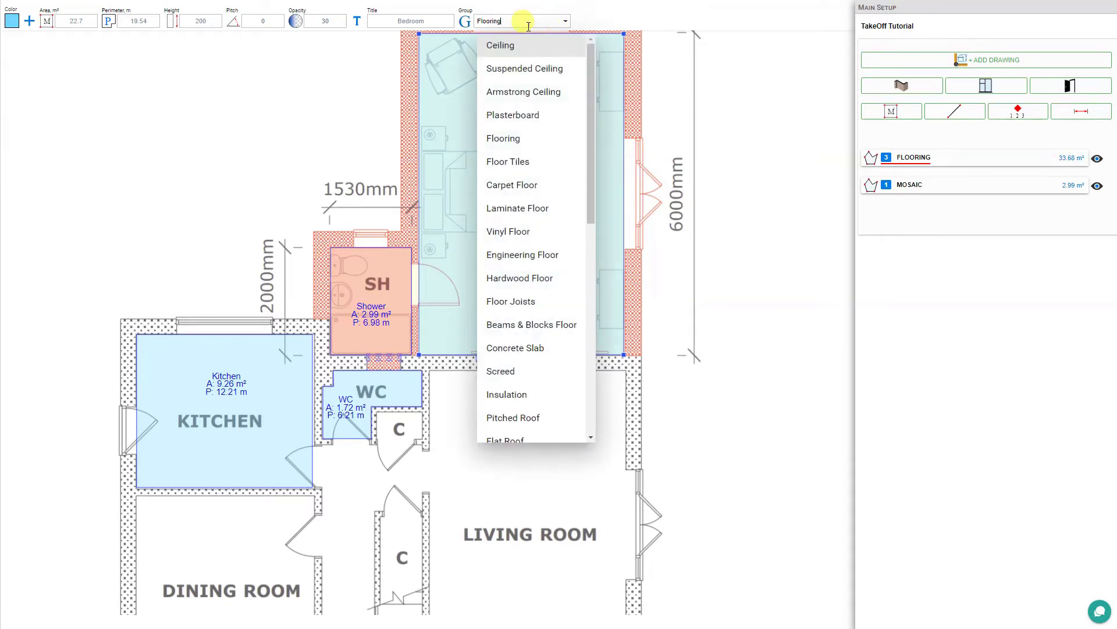
pyautogui.click(536, 279)
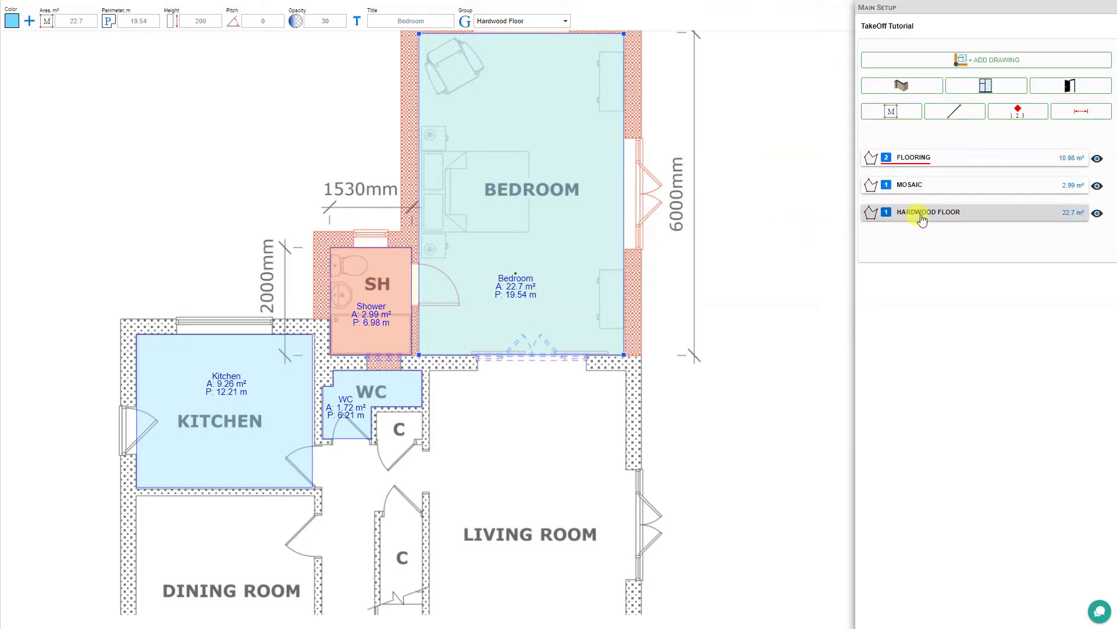
pyautogui.click(12, 22)
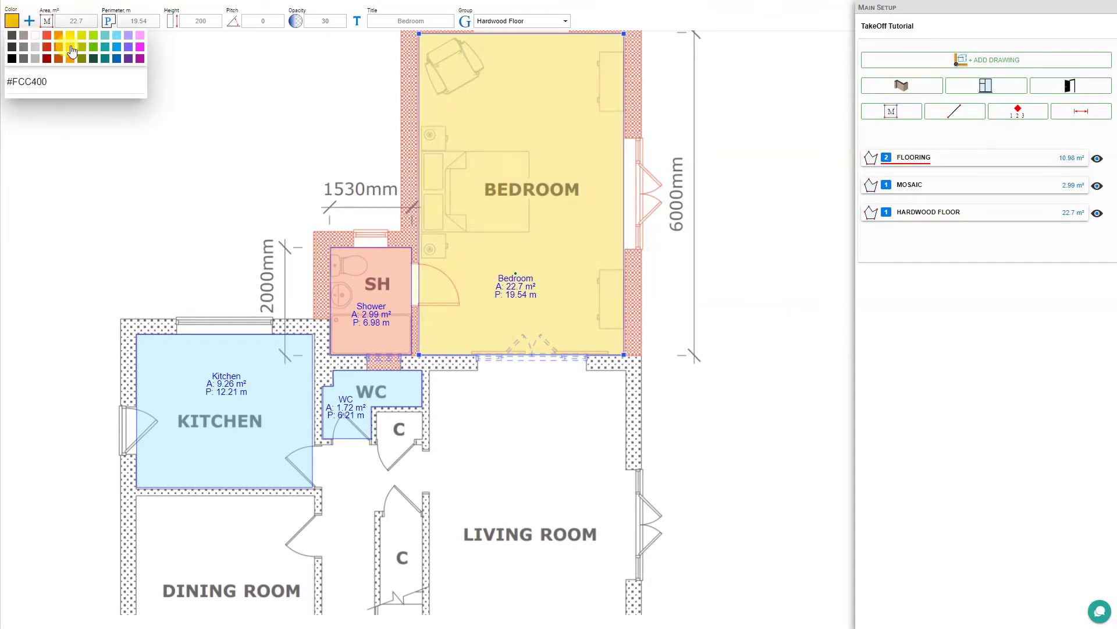
pyautogui.click(246, 46)
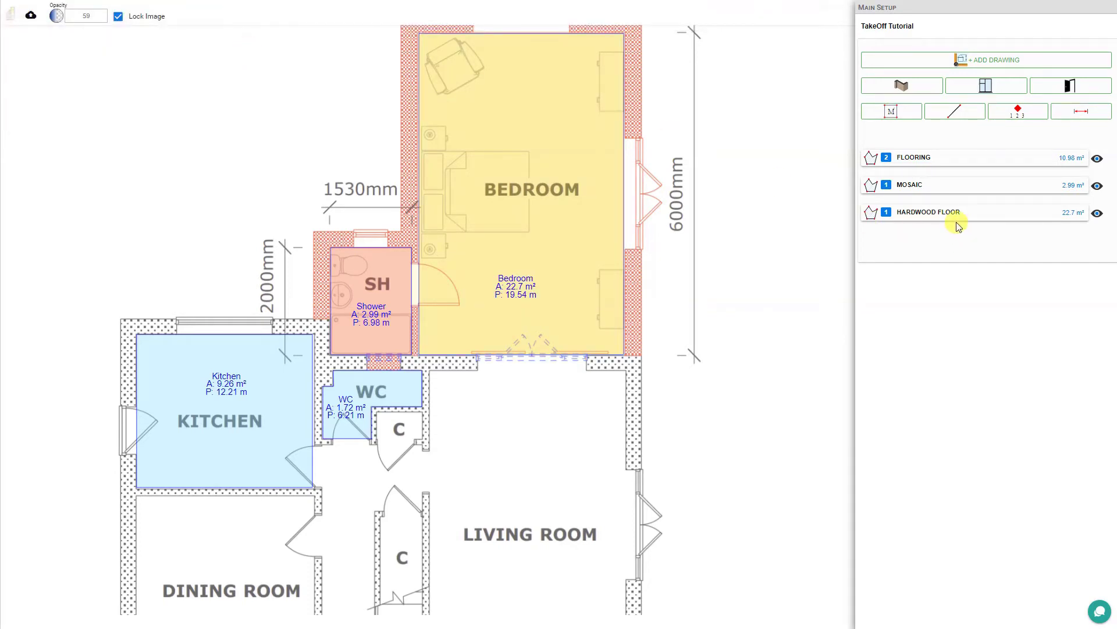
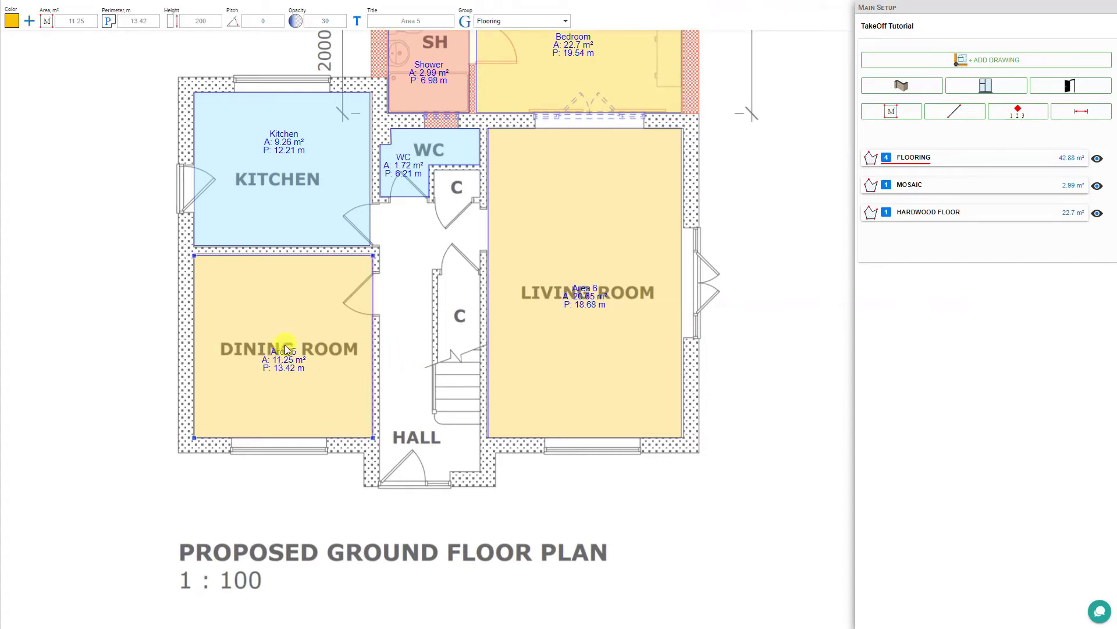
# Title the dining and living room areas Dining and Living, moving both labels below the printed room names.
pyautogui.moveTo(283, 344); pyautogui.dragTo(285, 389)
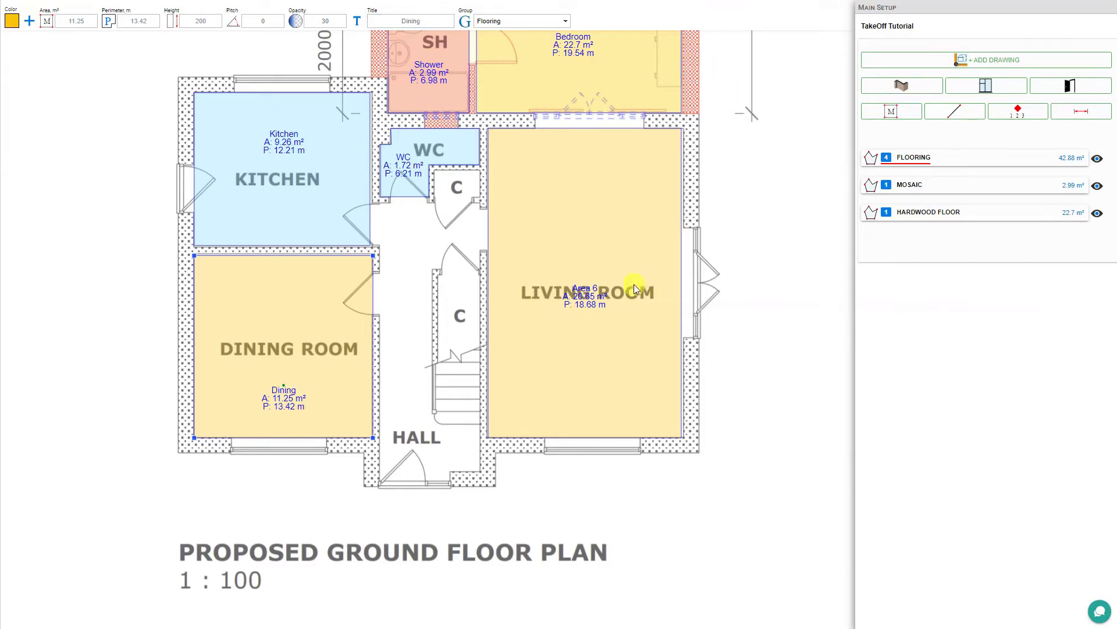
pyautogui.click(591, 310)
pyautogui.moveTo(585, 284); pyautogui.dragTo(586, 338)
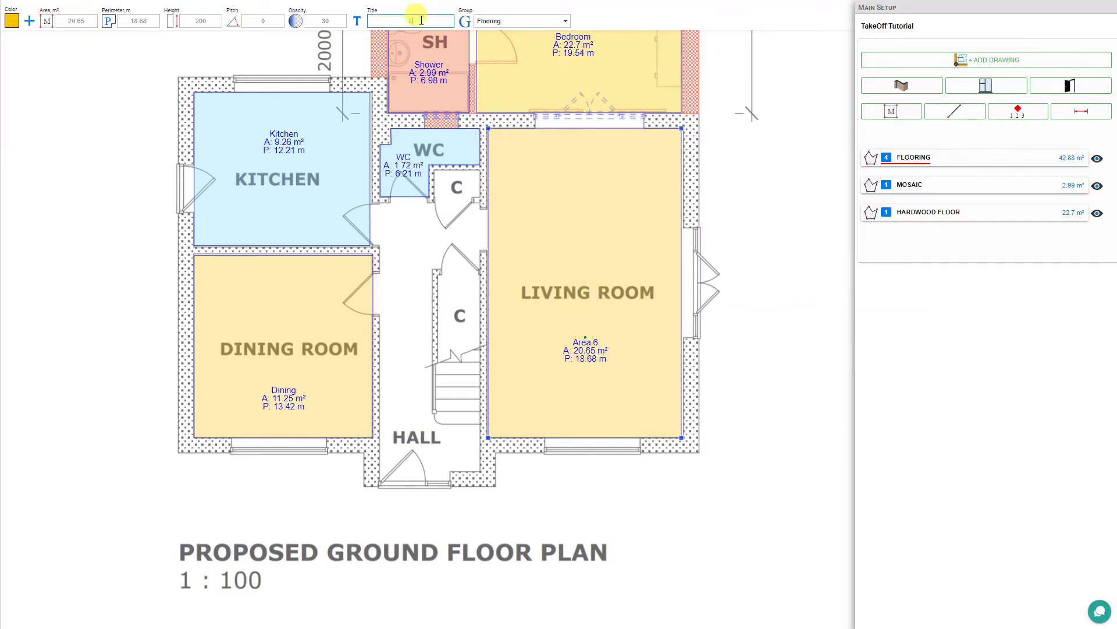
pyautogui.click(624, 135)
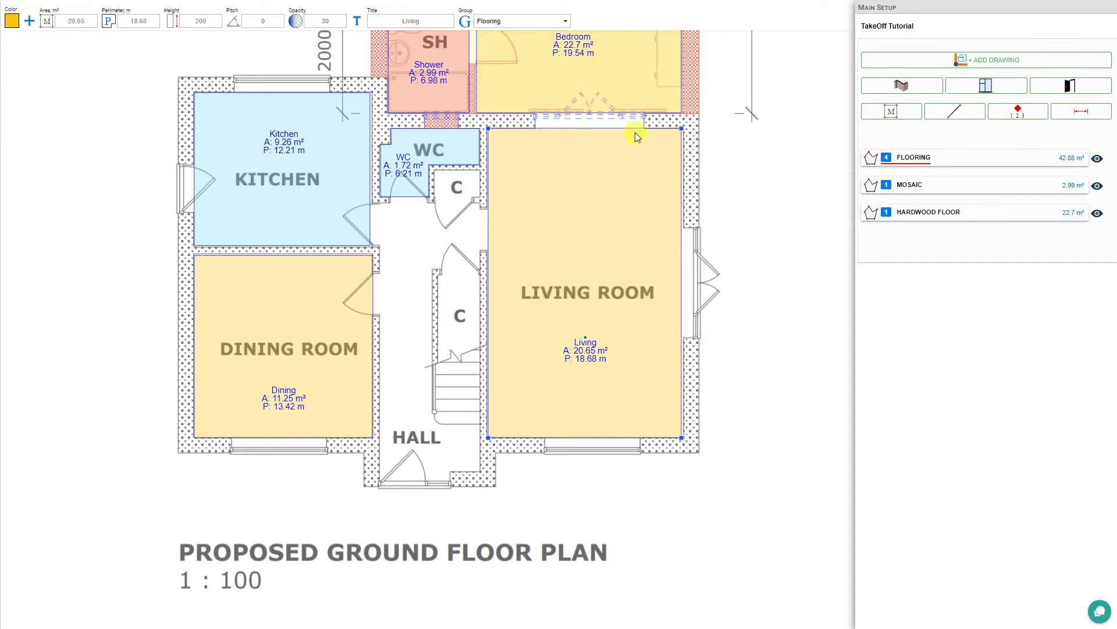
# Put the Living and Dining areas in the Hardwood Floor group.
pyautogui.click(588, 255)
pyautogui.click(566, 20)
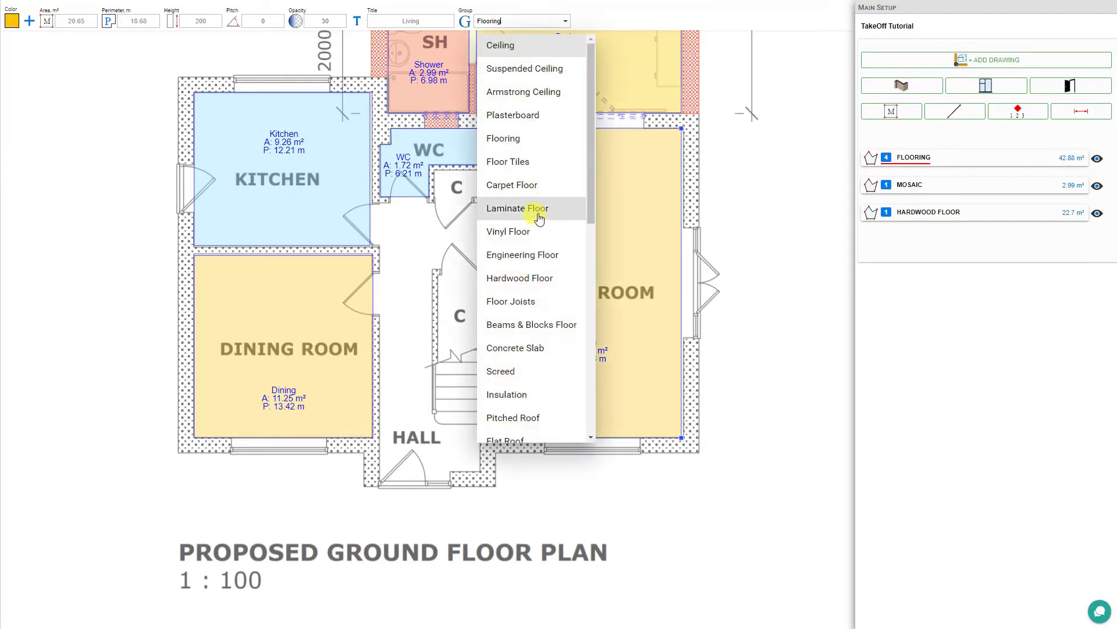
pyautogui.click(534, 279)
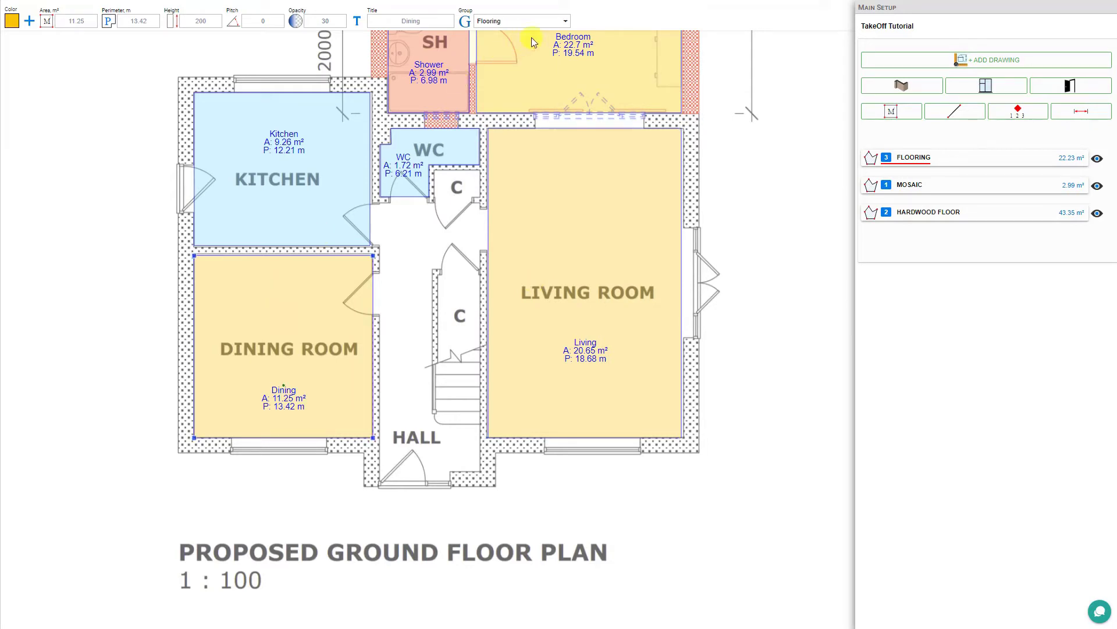
pyautogui.click(567, 22)
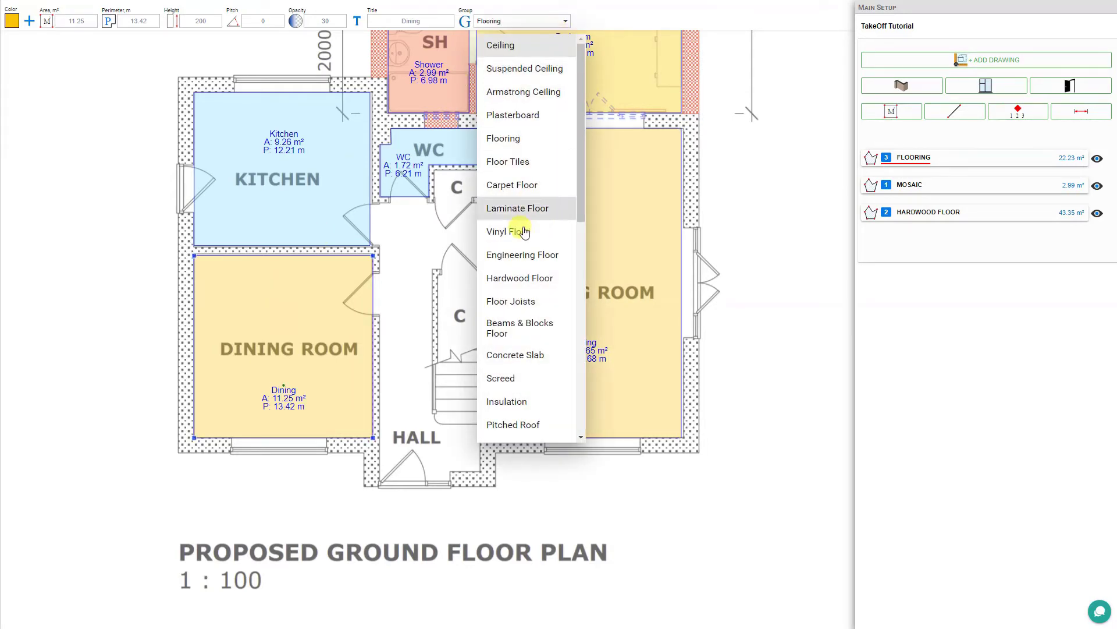
pyautogui.click(522, 279)
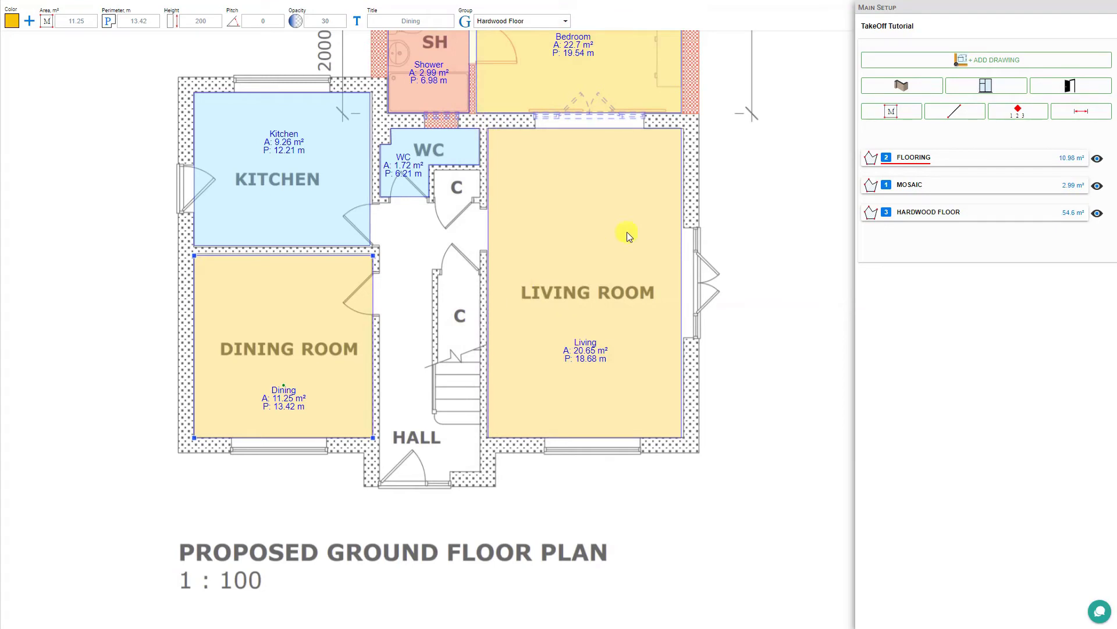
# Add the perimeter to the Hardwood Floor group's take-off data and close the data.
pyautogui.click(948, 213)
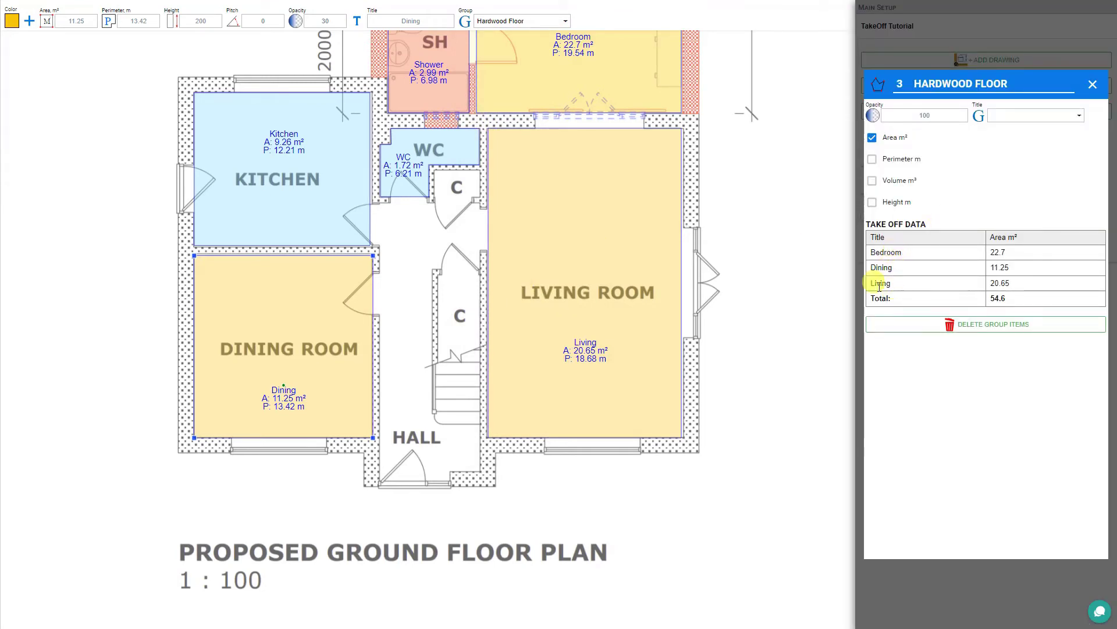
pyautogui.moveTo(756, 174); pyautogui.dragTo(722, 319)
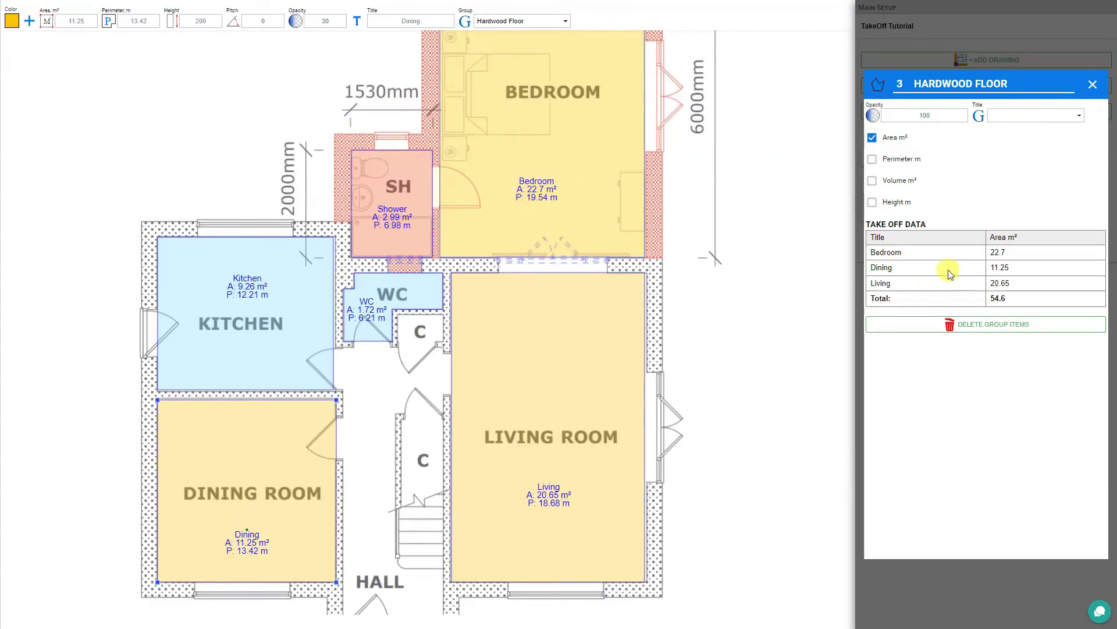
pyautogui.click(873, 159)
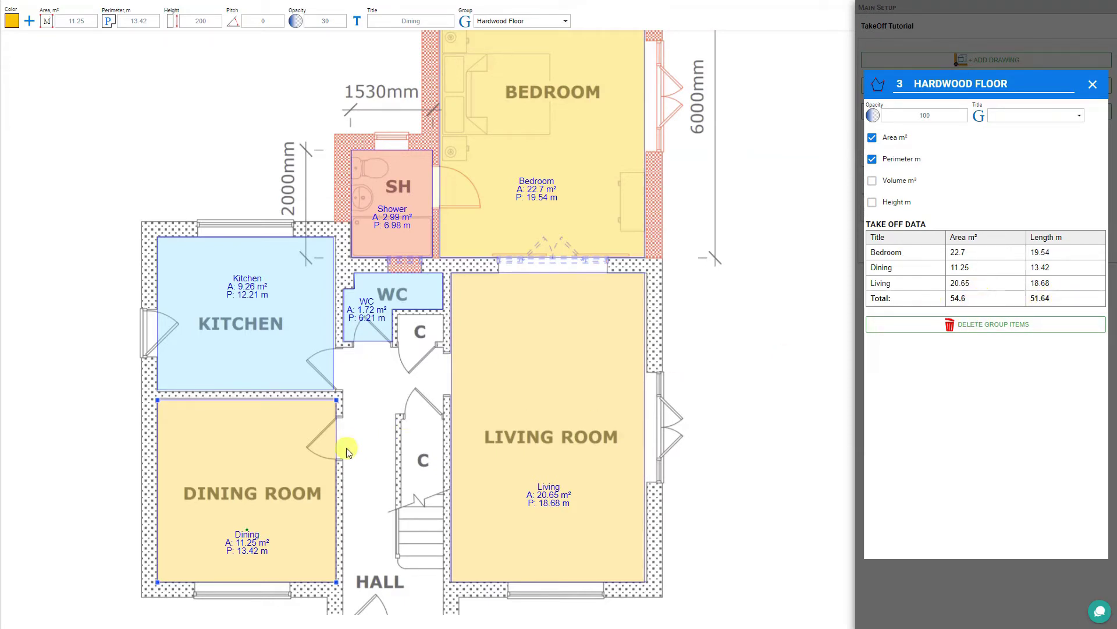
pyautogui.moveTo(389, 453); pyautogui.dragTo(370, 352)
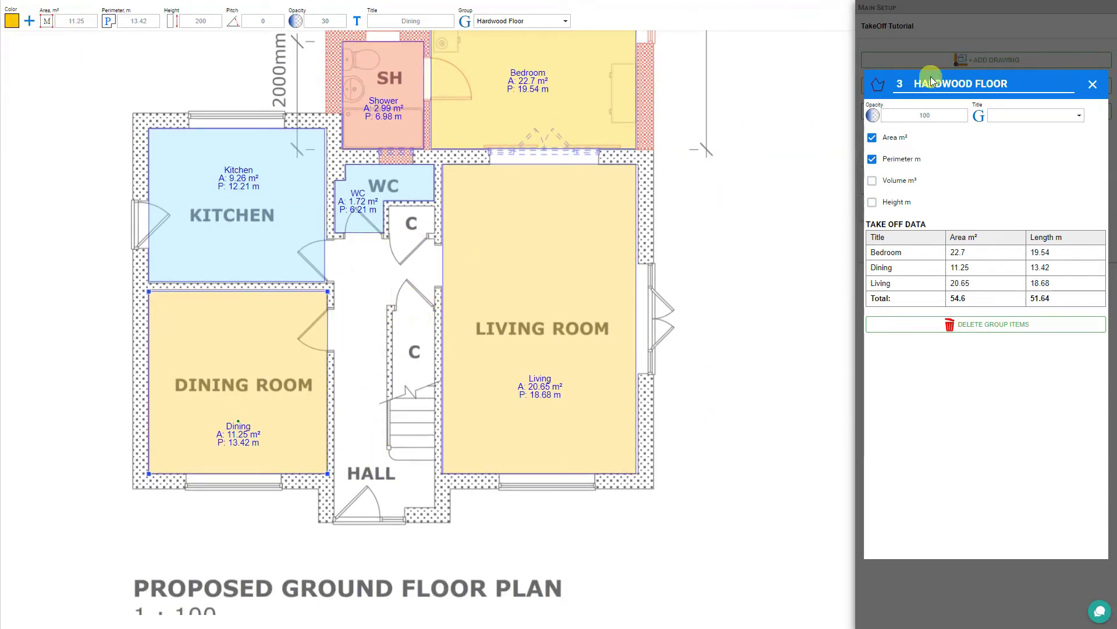
pyautogui.click(1092, 83)
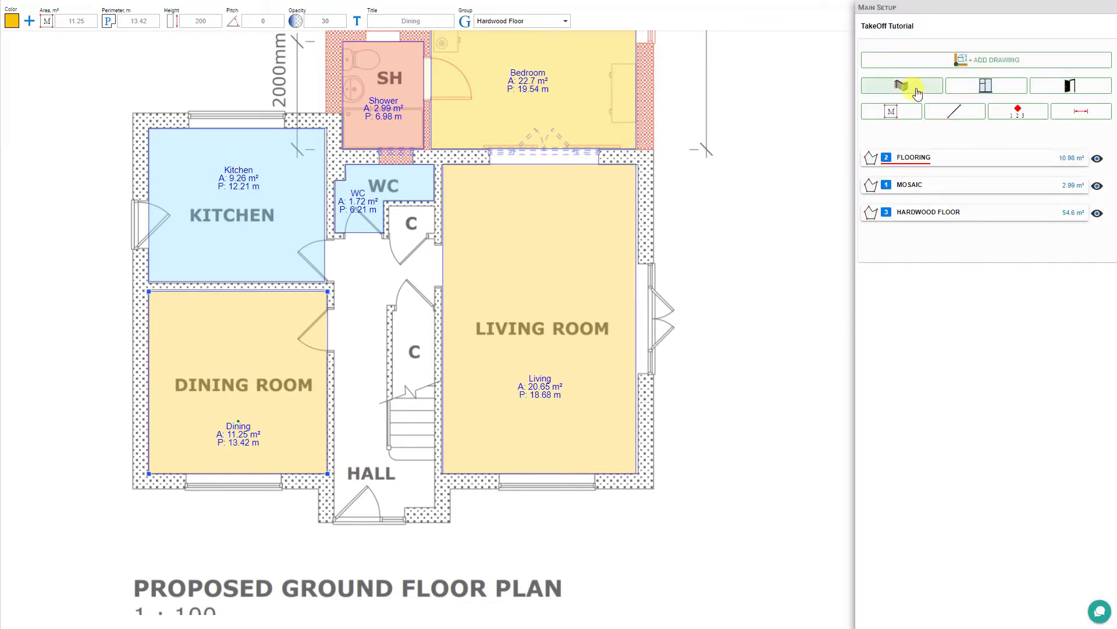
# Start a new polygon area for the hall in the Hardwood Floor group.
pyautogui.click(892, 112)
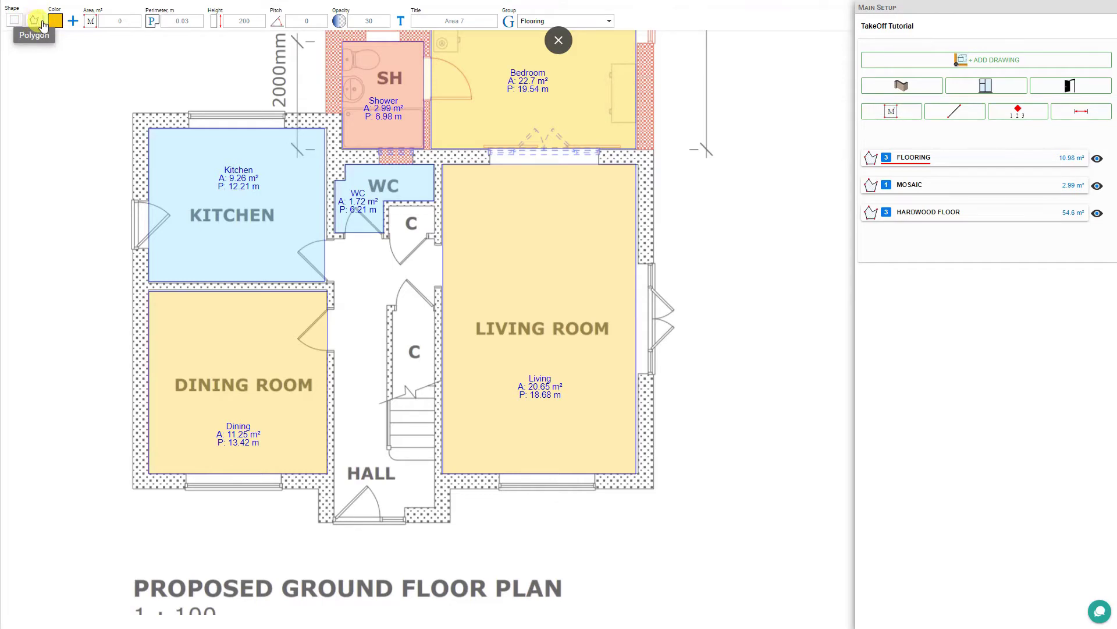
pyautogui.click(605, 21)
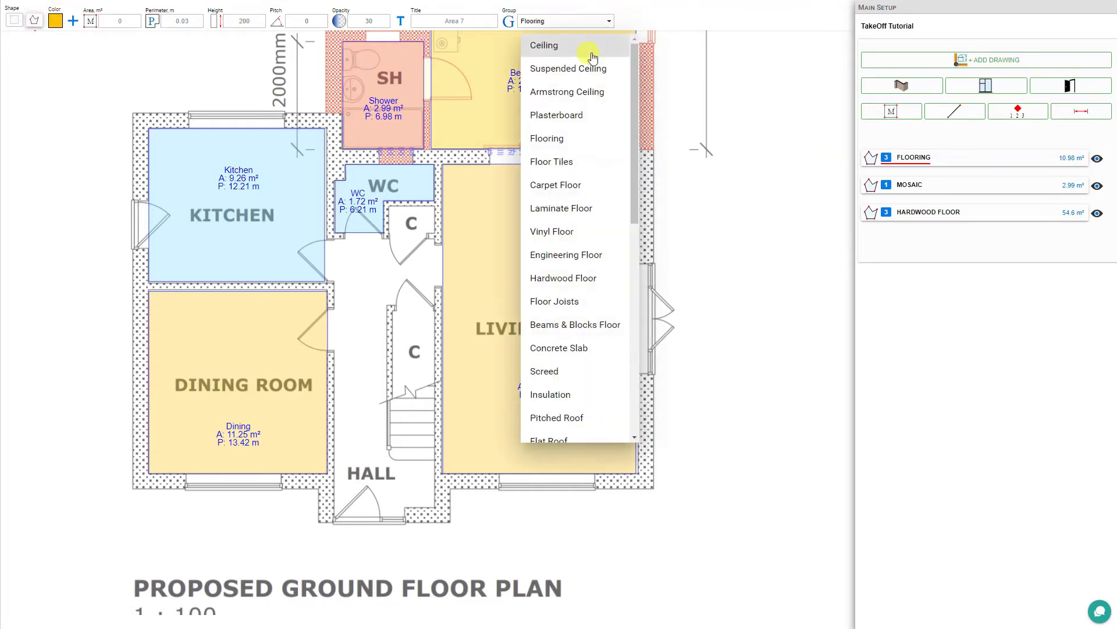
pyautogui.click(564, 279)
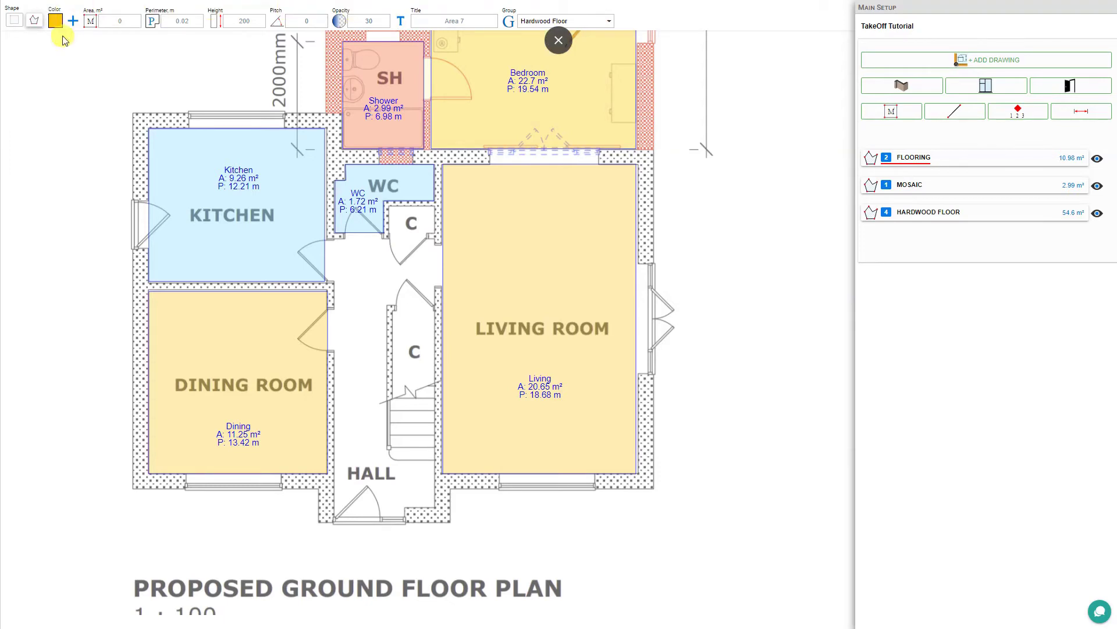
pyautogui.moveTo(357, 382); pyautogui.dragTo(409, 364)
pyautogui.scroll(3, 408, 363)
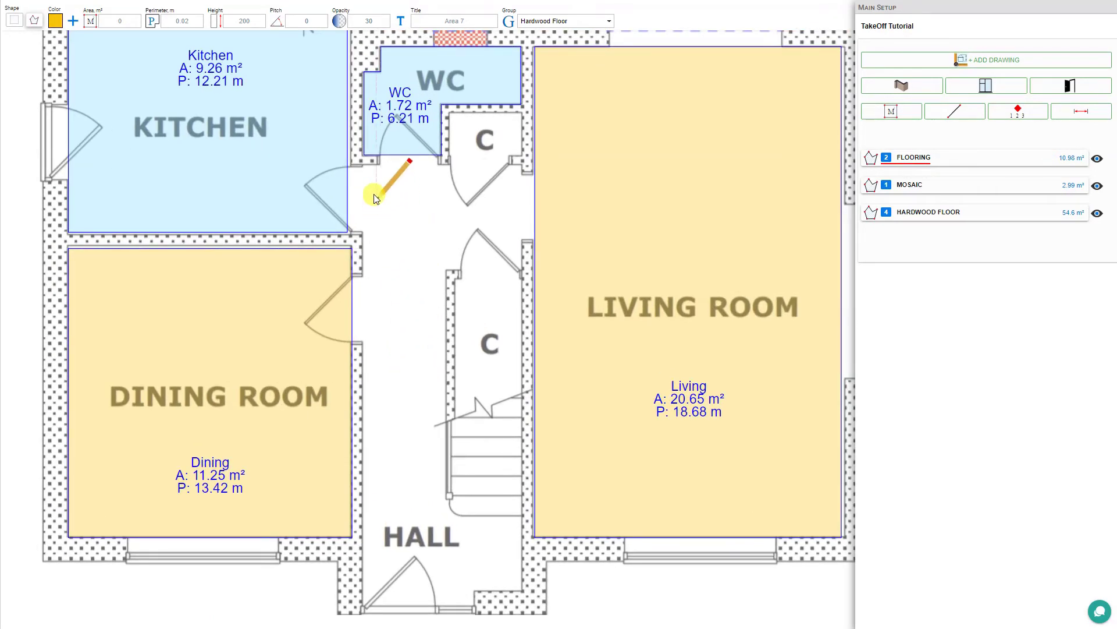
# Trace the hall outline from the WC door past the upper cupboard, living room doorway and lower cupboard down to the stair newel post.
pyautogui.click(380, 153)
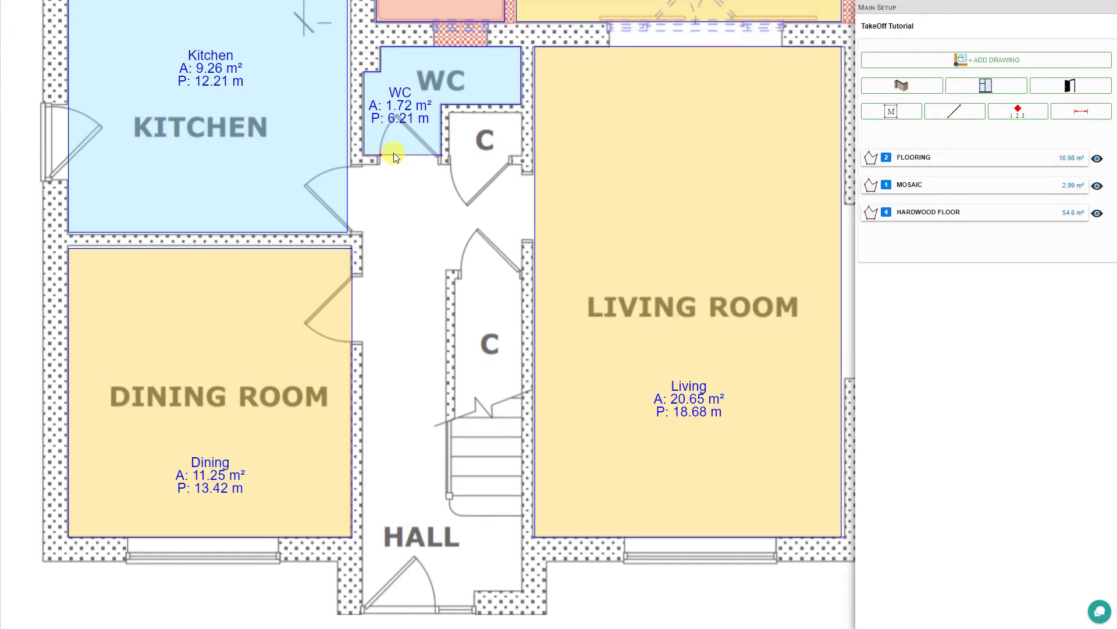
pyautogui.click(449, 166)
pyautogui.press('shift')
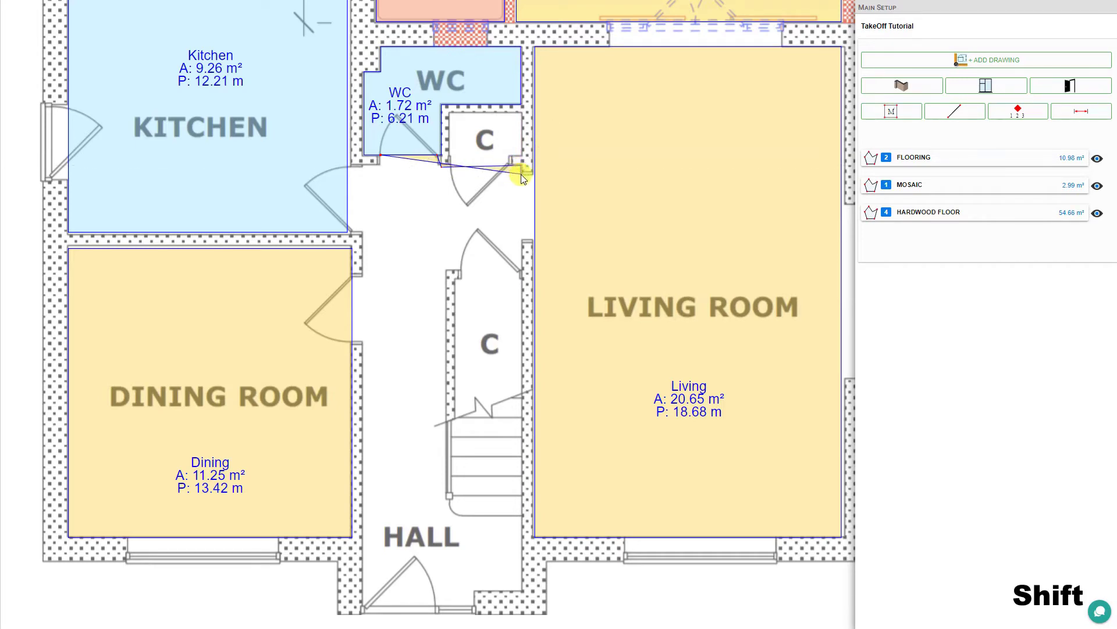
pyautogui.click(534, 173)
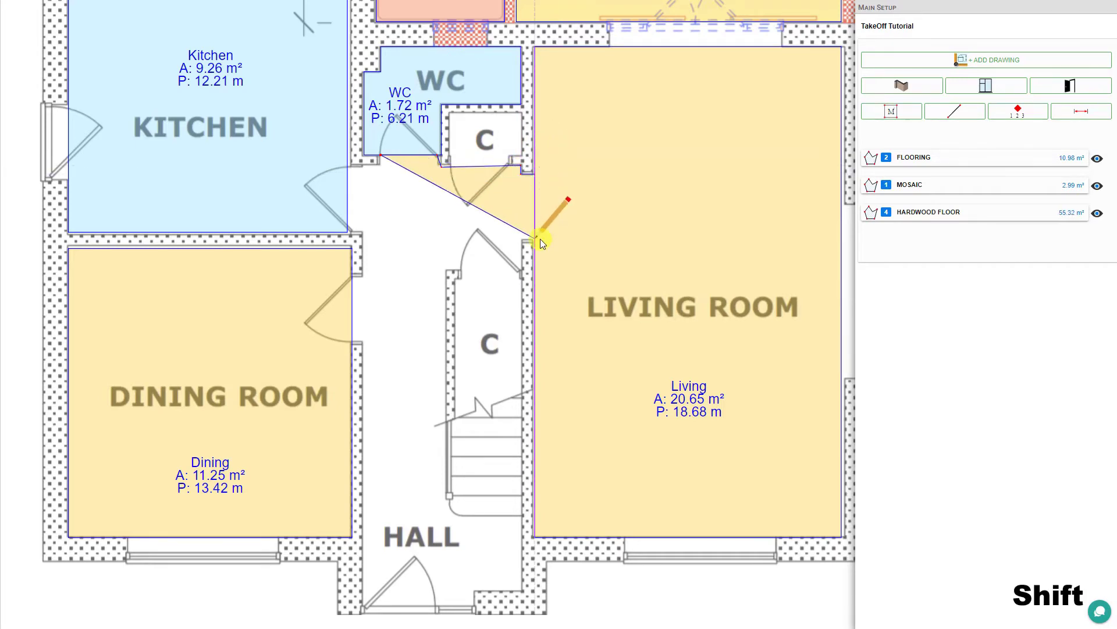
pyautogui.click(529, 239)
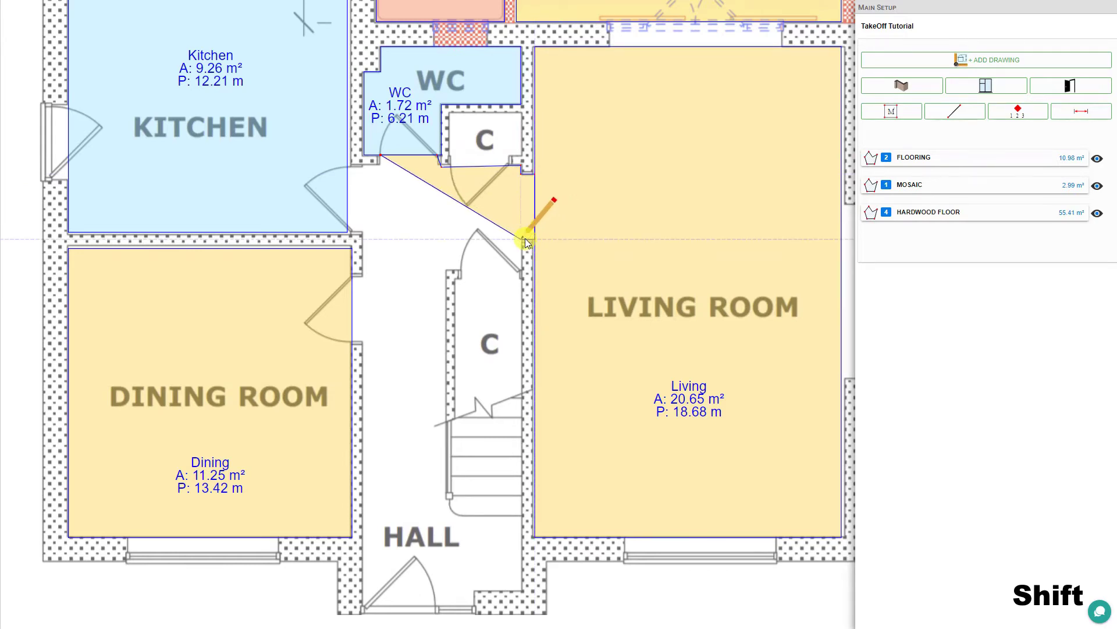
pyautogui.click(523, 270)
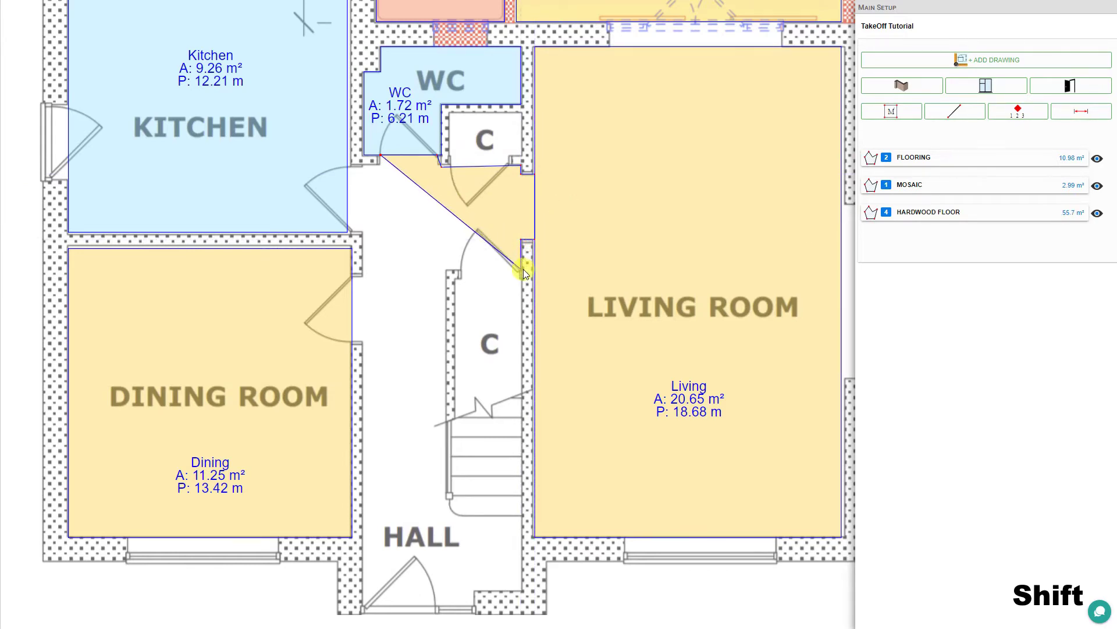
pyautogui.click(448, 269)
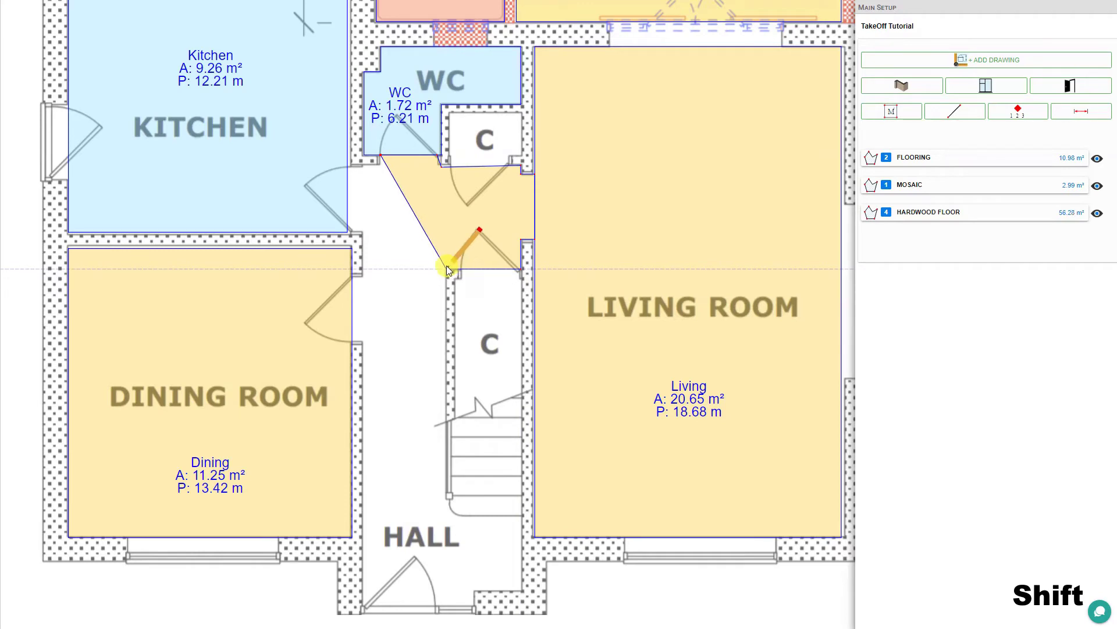
pyautogui.click(447, 495)
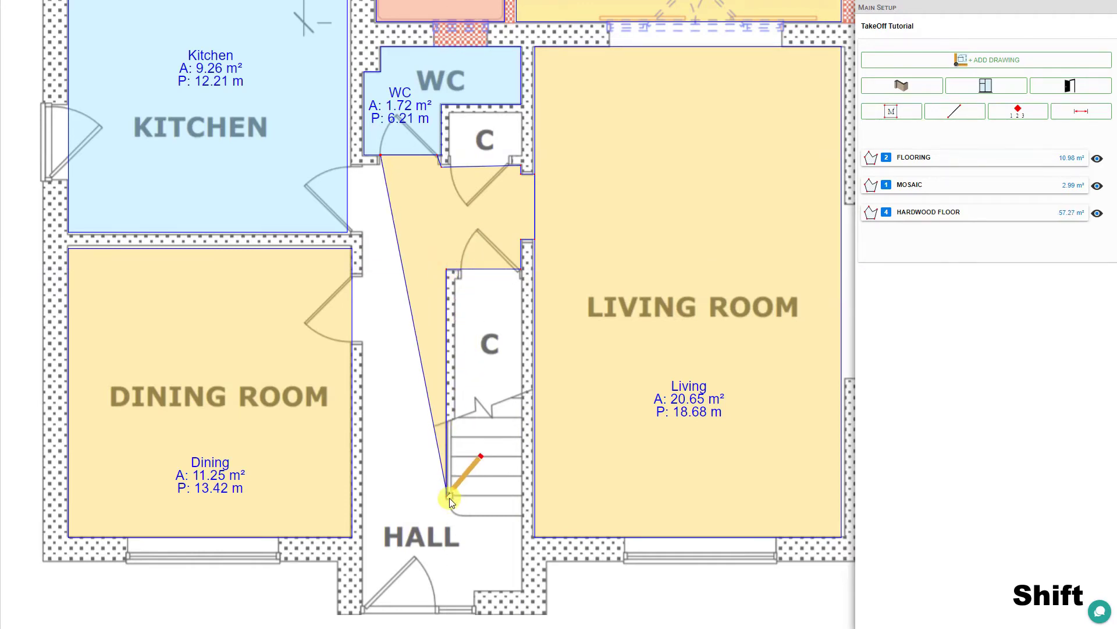
# Continue the hall outline around the newel post and the rounded corner of the bottom stair.
pyautogui.scroll(-3, 450, 509)
pyautogui.scroll(-3, 495, 196)
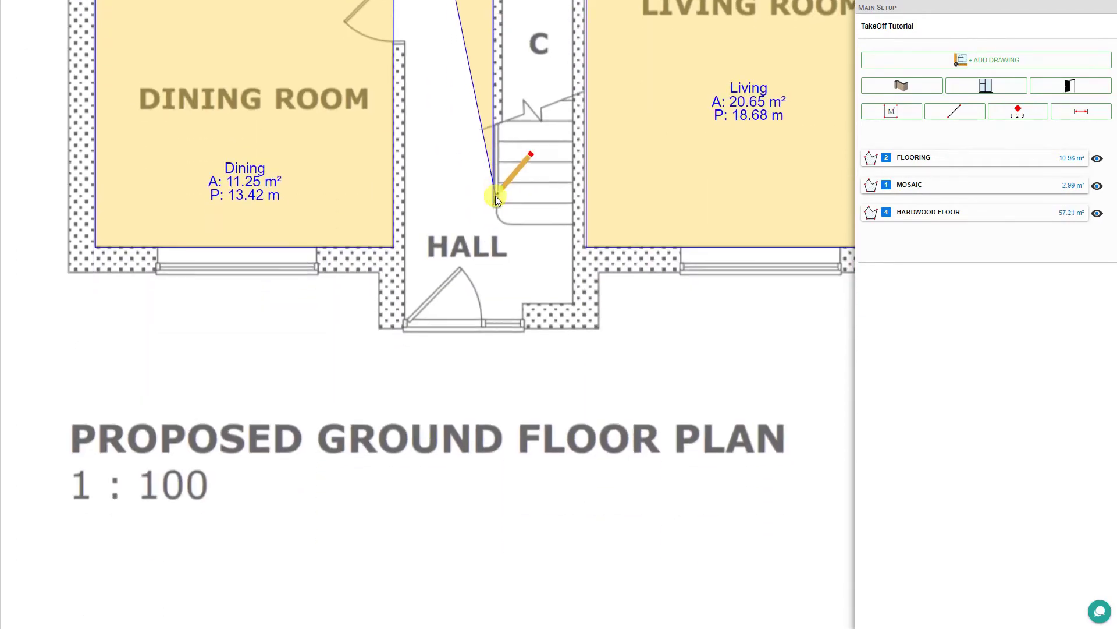
pyautogui.scroll(-2, 502, 204)
pyautogui.scroll(-3, 501, 205)
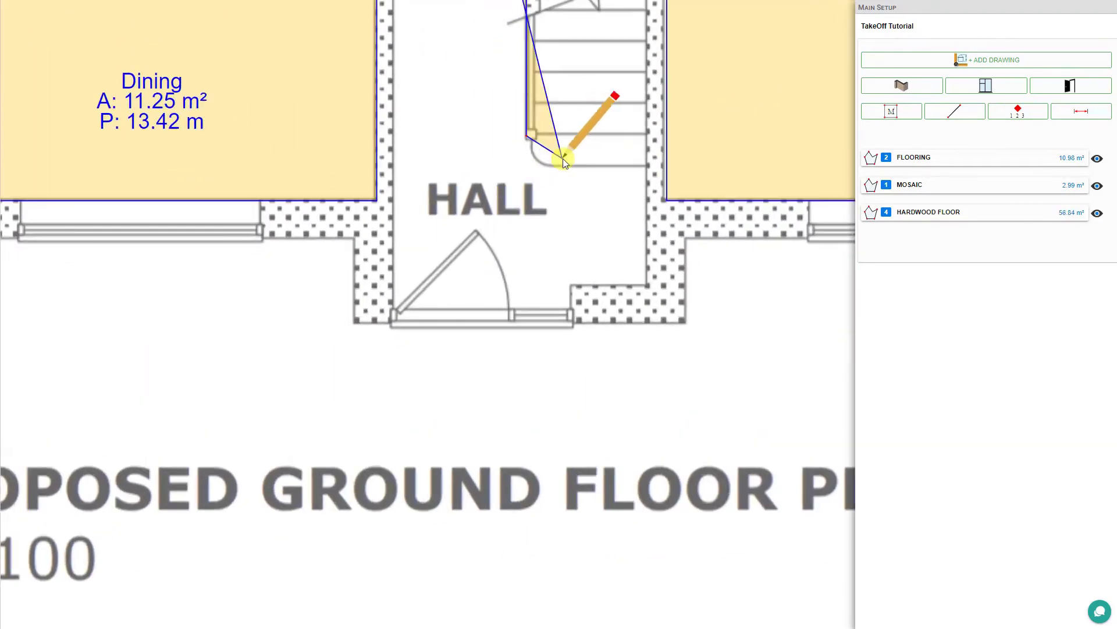
pyautogui.moveTo(585, 134); pyautogui.dragTo(469, 236)
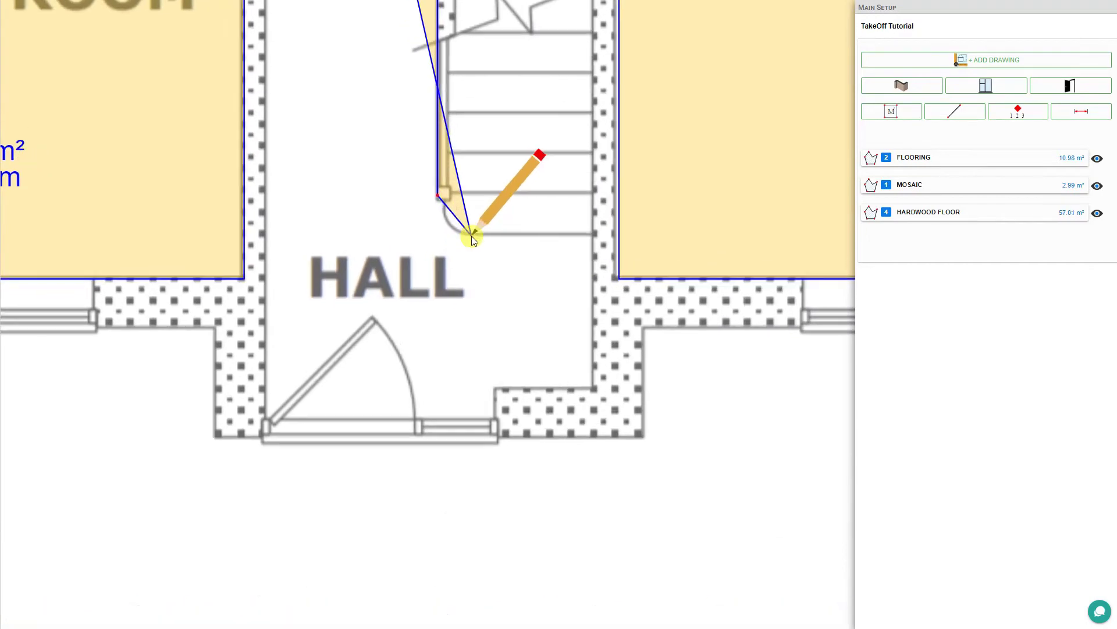
pyautogui.click(443, 200)
pyautogui.scroll(3, 446, 213)
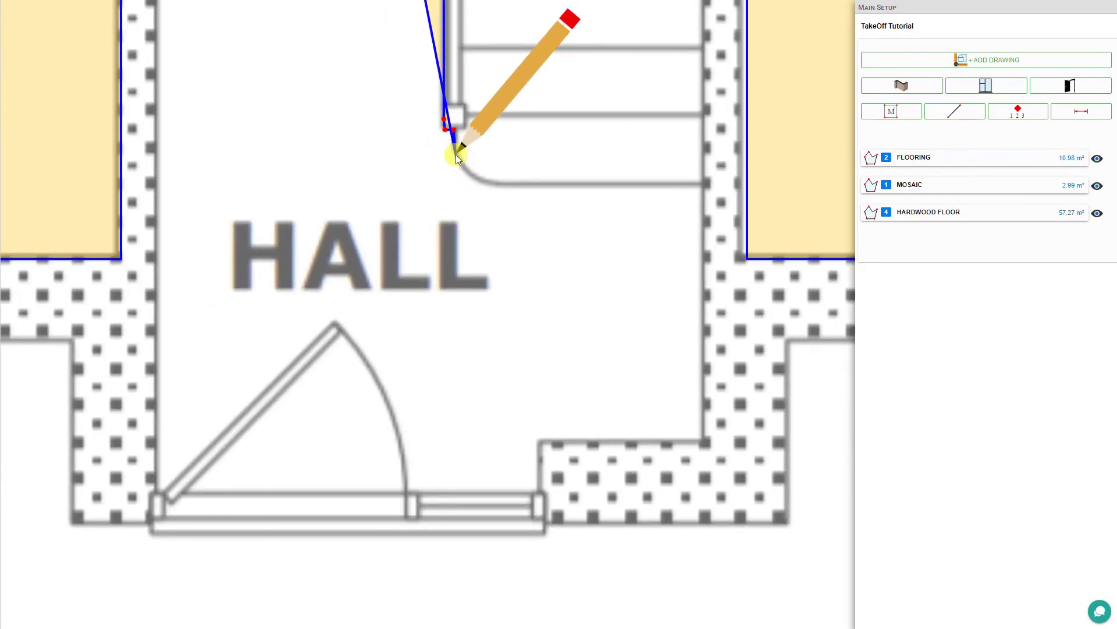
pyautogui.click(456, 154)
pyautogui.click(462, 167)
pyautogui.click(469, 174)
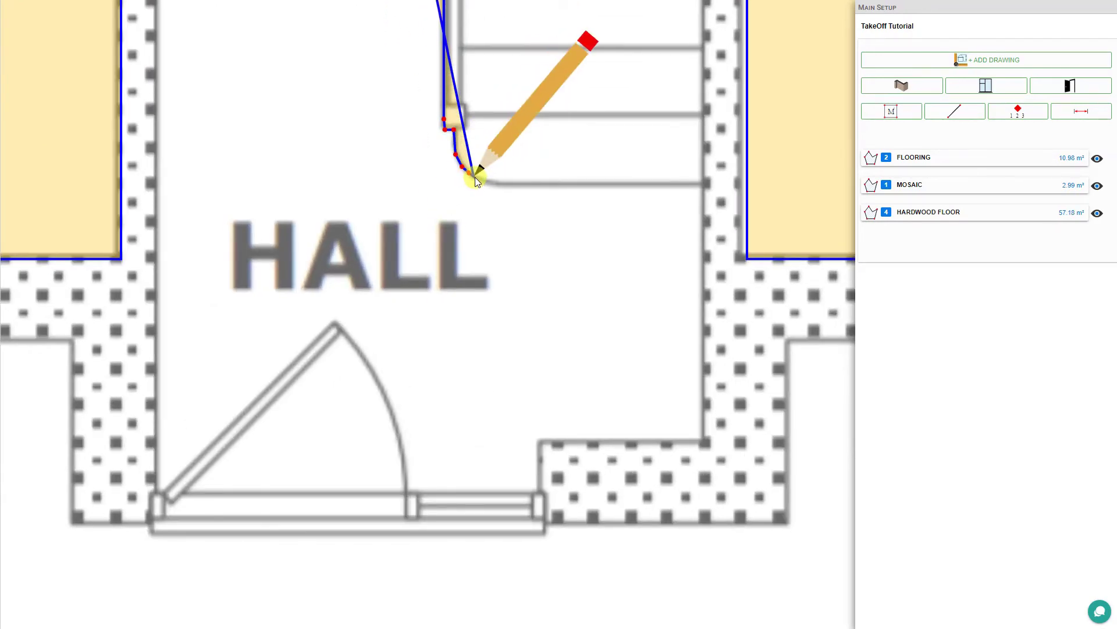
pyautogui.click(480, 178)
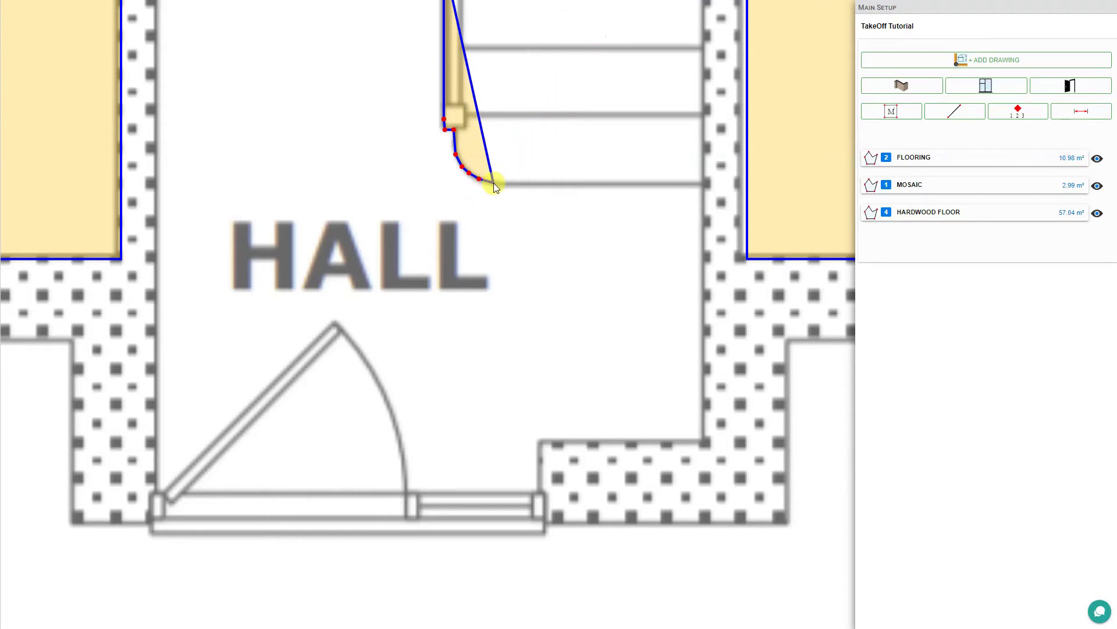
pyautogui.click(494, 183)
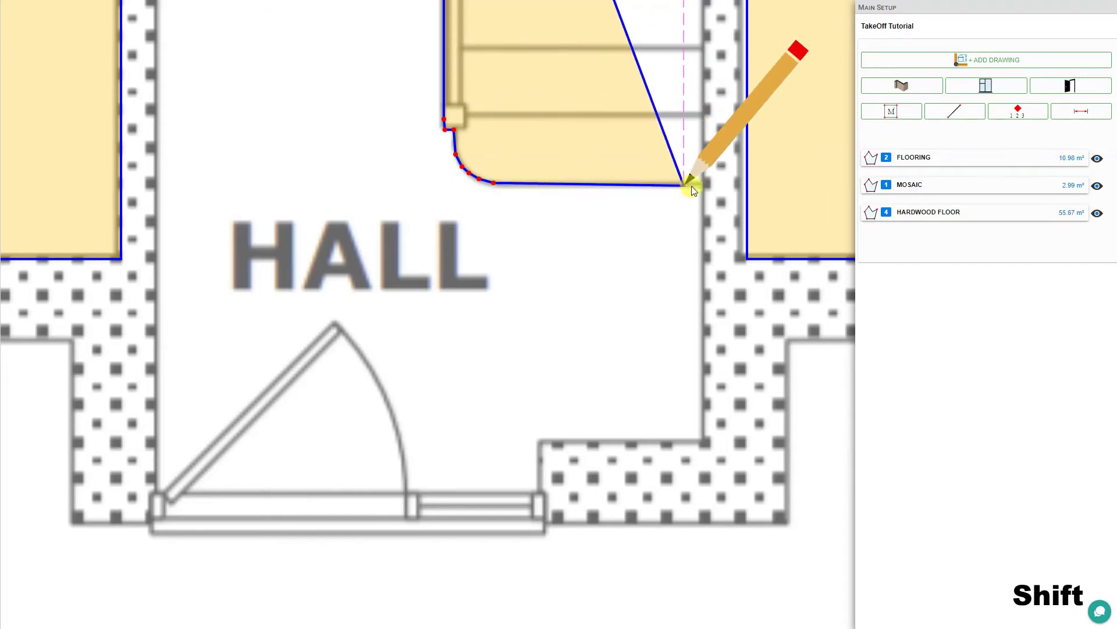
# Continue the hall outline along the bottom stair, down the living-room-side wall, around the front wall corner and across the entrance door.
pyautogui.keyDown('shift'); pyautogui.click(698, 186); pyautogui.keyUp('shift')
pyautogui.keyDown('shift'); pyautogui.click(697, 438); pyautogui.keyUp('shift')
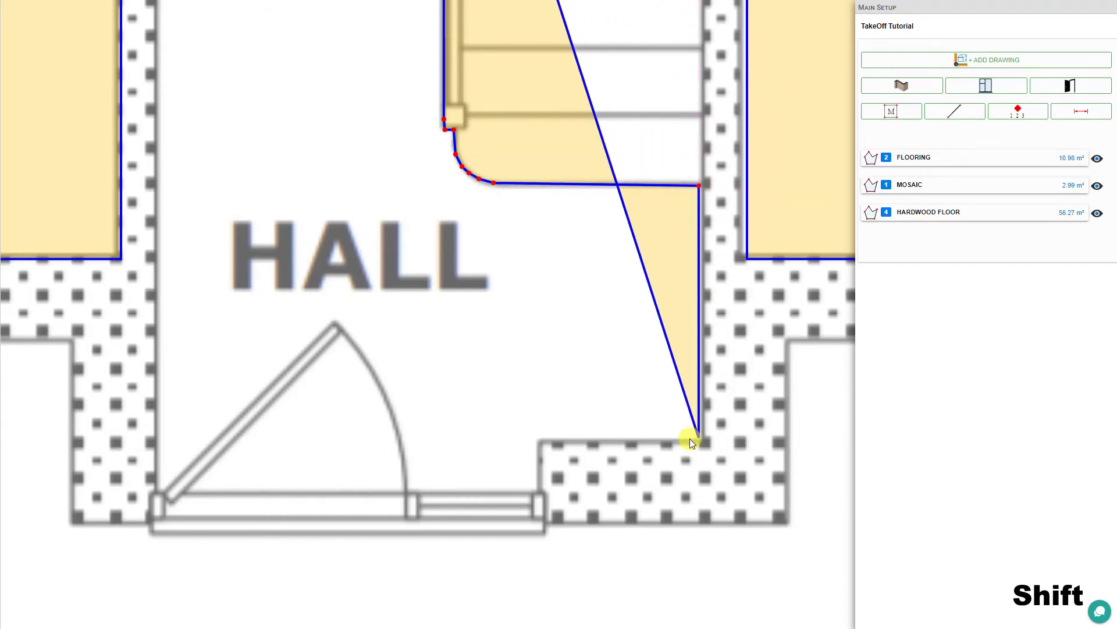
pyautogui.keyDown('shift'); pyautogui.click(540, 438); pyautogui.keyUp('shift')
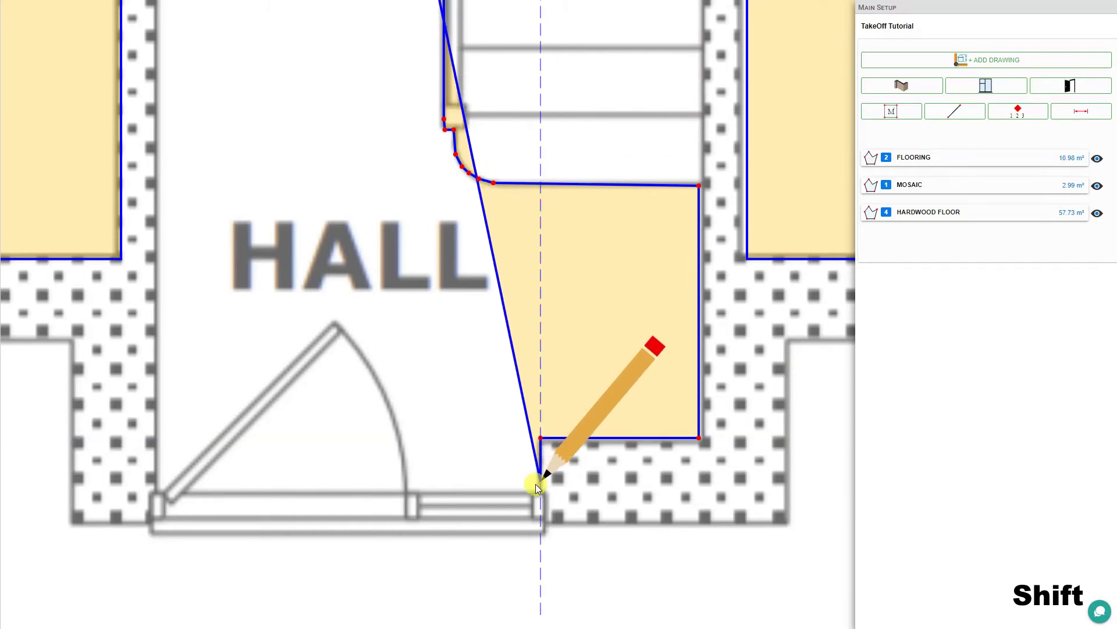
pyautogui.keyDown('shift'); pyautogui.click(535, 490); pyautogui.keyUp('shift')
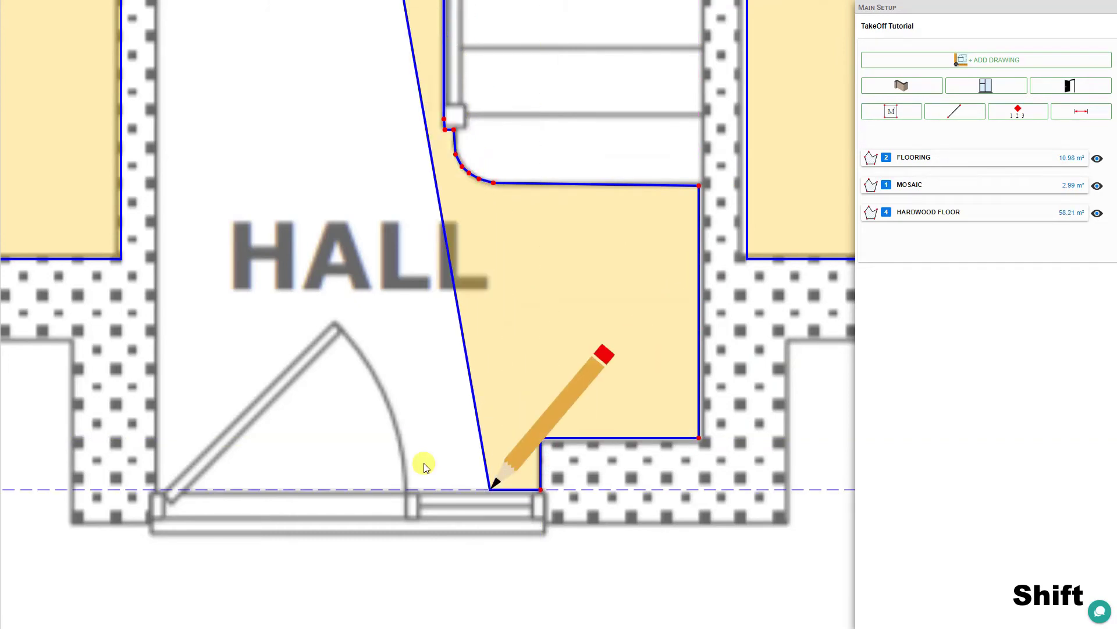
pyautogui.keyDown('shift'); pyautogui.click(158, 488); pyautogui.keyUp('shift')
# Continue the hall outline up the dining room wall, including the dining room and kitchen door openings.
pyautogui.scroll(3, 170, 360)
pyautogui.scroll(-3, 201, 528)
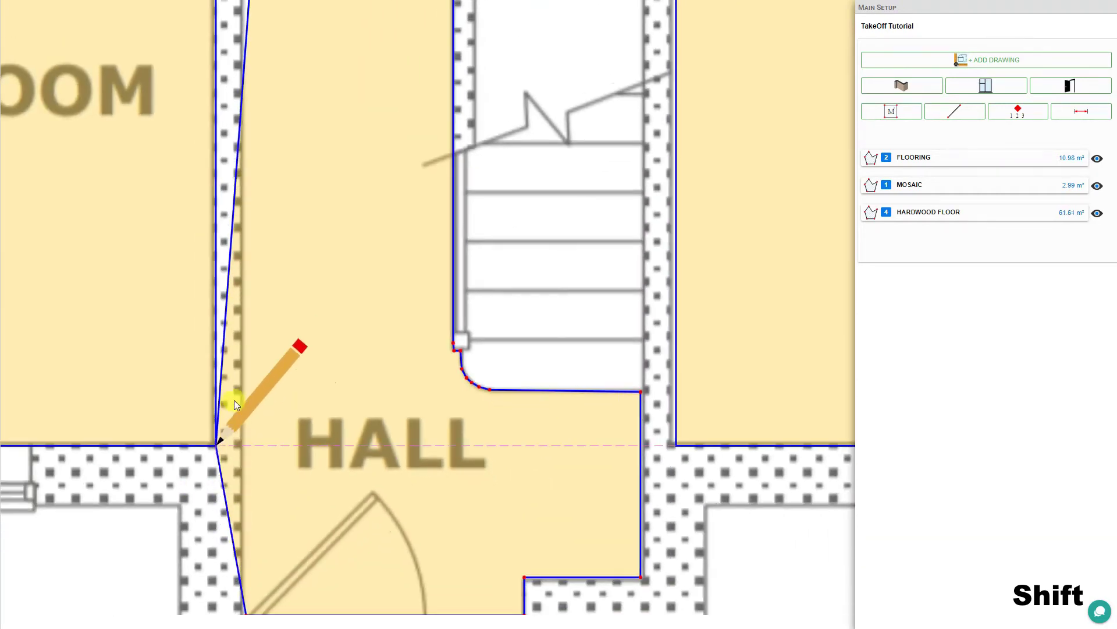
pyautogui.scroll(5, 312, 163)
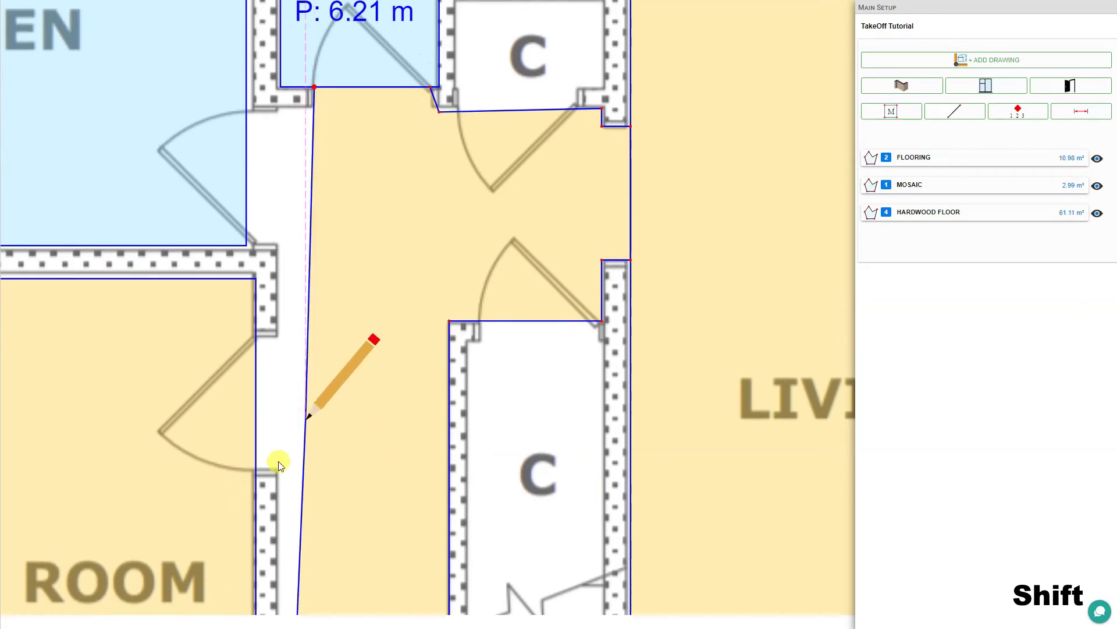
pyautogui.click(275, 467)
pyautogui.click(261, 467)
pyautogui.click(268, 342)
pyautogui.click(281, 339)
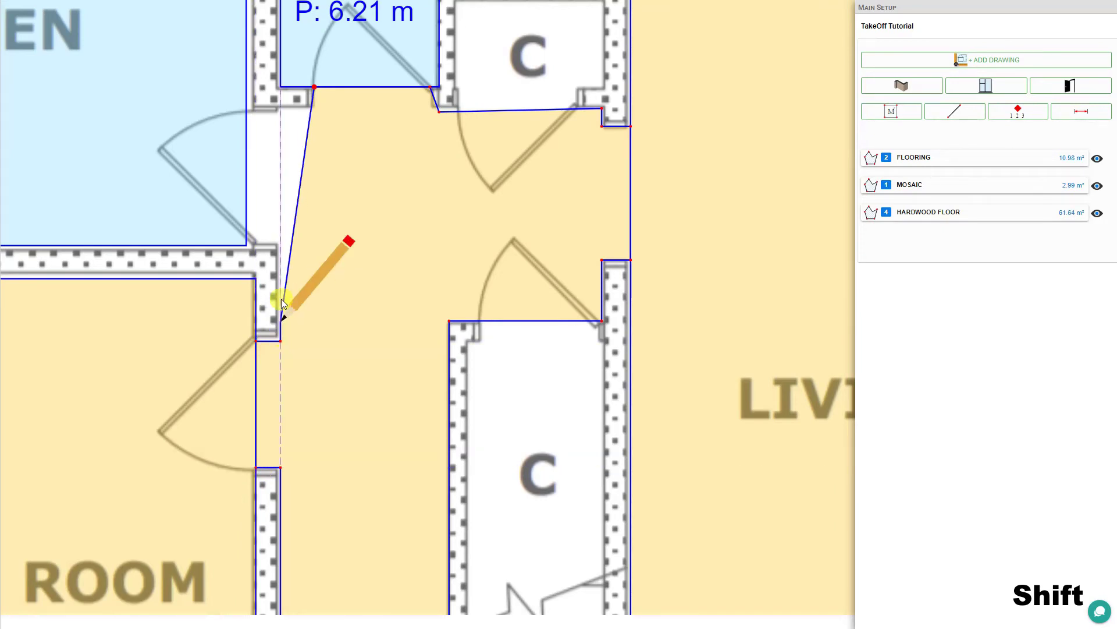
pyautogui.click(282, 244)
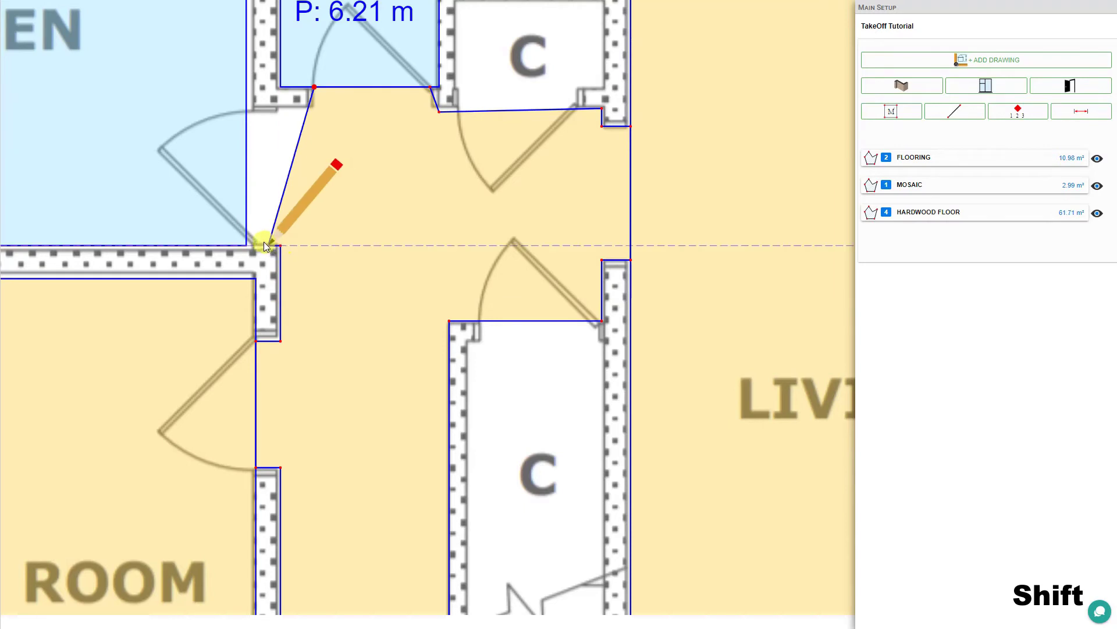
pyautogui.click(260, 244)
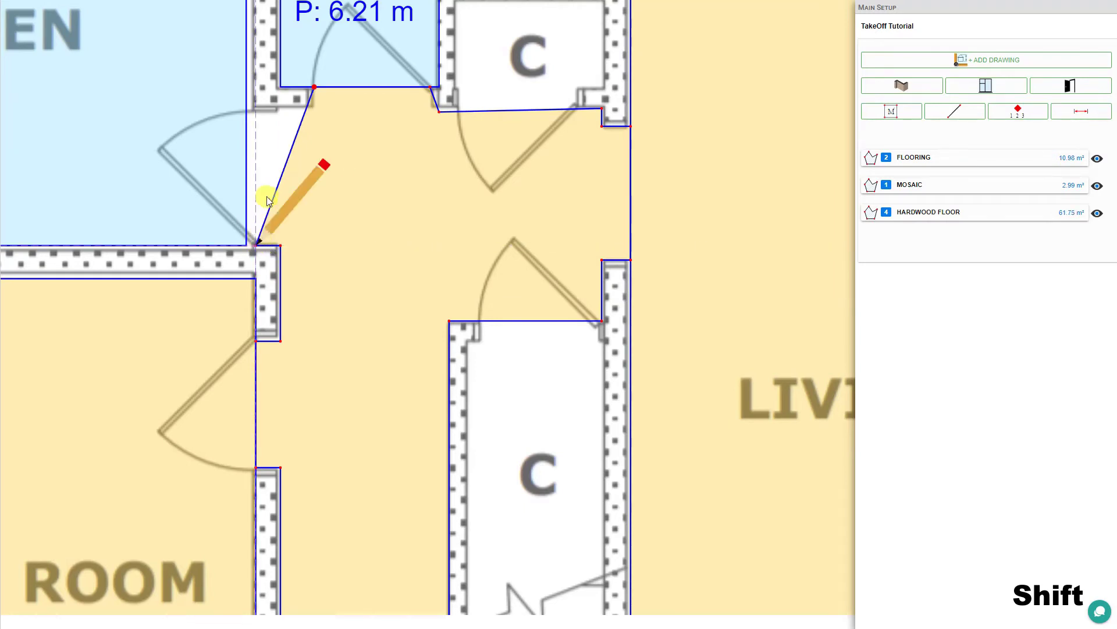
pyautogui.click(262, 110)
pyautogui.click(280, 111)
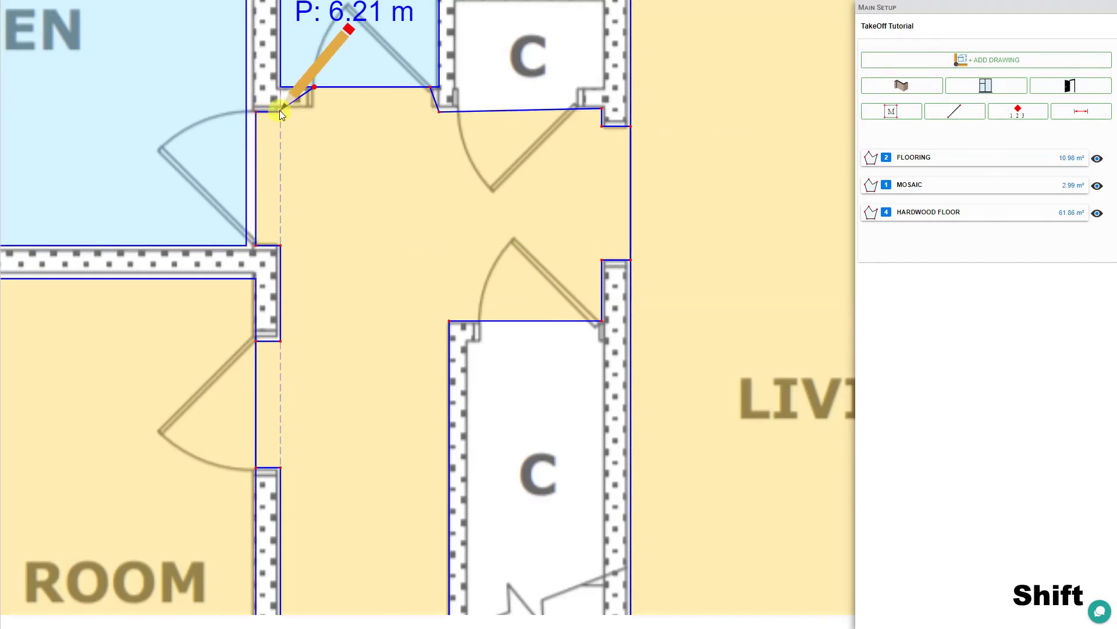
# Trace the wall corner beside the WC door and close the hall polygon at its starting point.
pyautogui.click(315, 112)
pyautogui.moveTo(317, 113)
pyautogui.mouseDown()
pyautogui.moveTo(581, 268)
pyautogui.moveTo(589, 242)
pyautogui.moveTo(488, 280)
pyautogui.moveTo(584, 271)
pyautogui.moveTo(560, 286)
pyautogui.moveTo(596, 198)
pyautogui.moveTo(464, 225)
pyautogui.moveTo(470, 218)
pyautogui.moveTo(391, 122)
pyautogui.moveTo(334, 104)
pyautogui.mouseUp()
pyautogui.moveTo(344, 152); pyautogui.dragTo(401, 361)
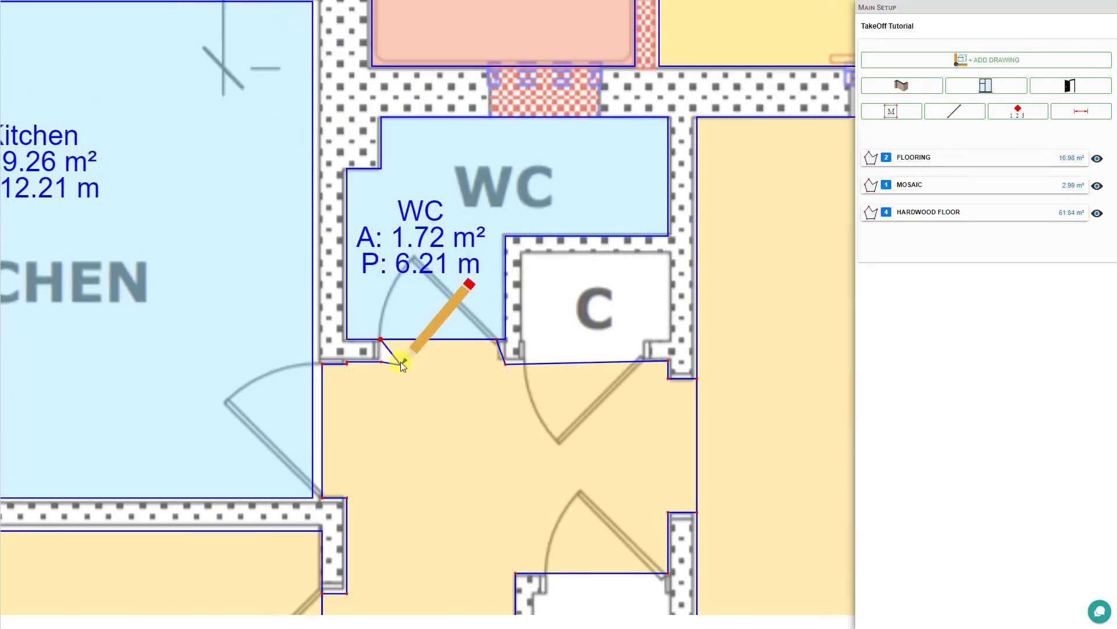
pyautogui.scroll(4, 375, 341)
pyautogui.moveTo(330, 403); pyautogui.dragTo(349, 375)
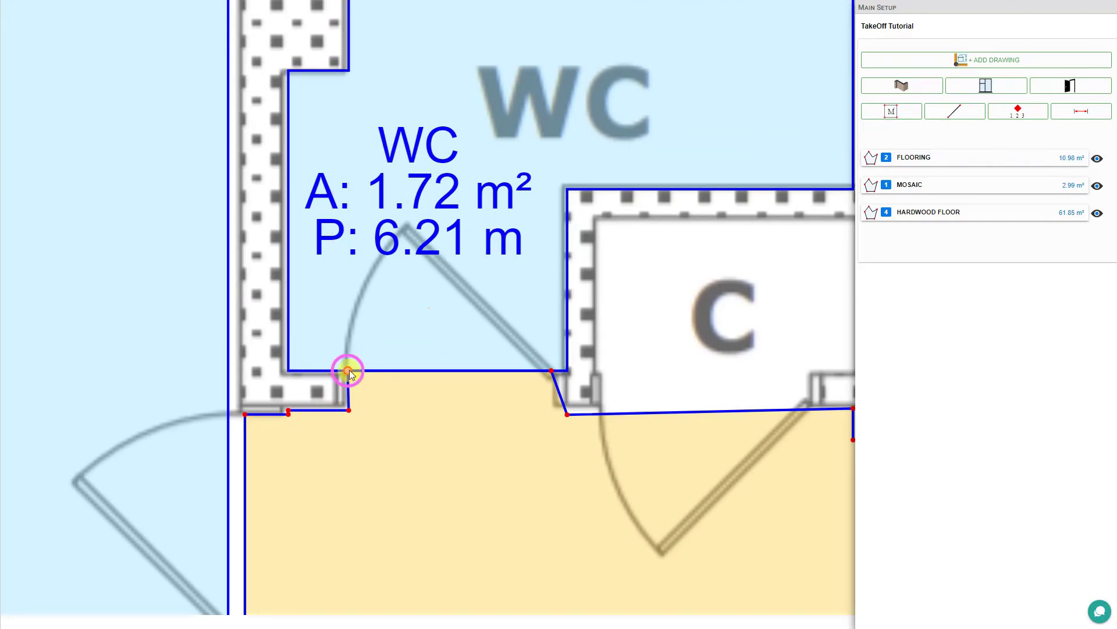
pyautogui.click(347, 371)
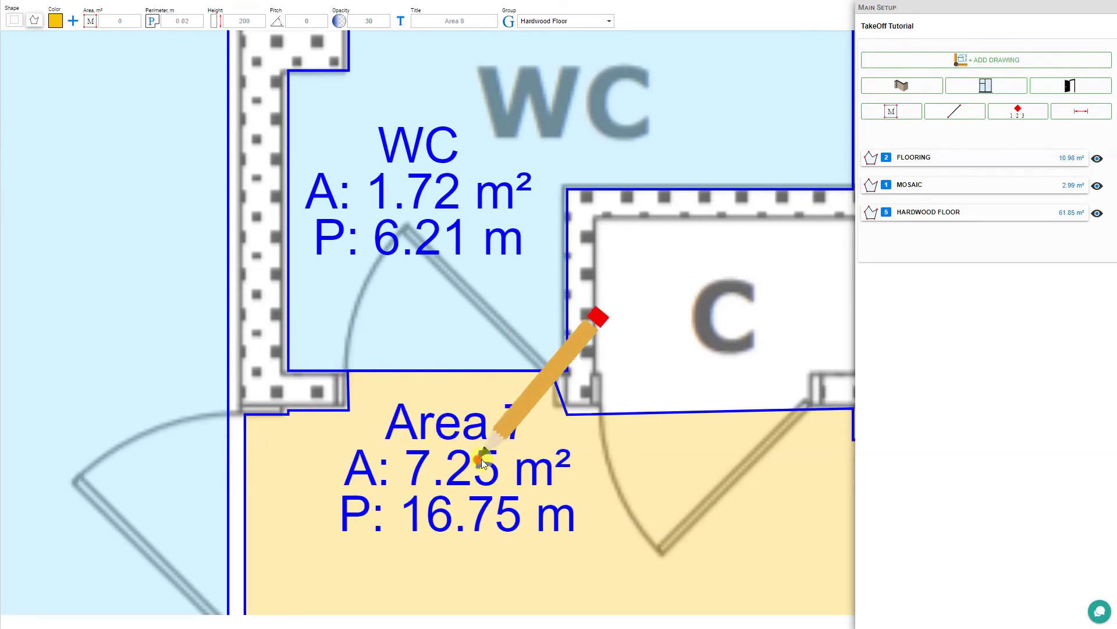
# Finish drawing areas, move the new area's label down clear of the WC, and title the area Hall.
pyautogui.scroll(-5, 481, 459)
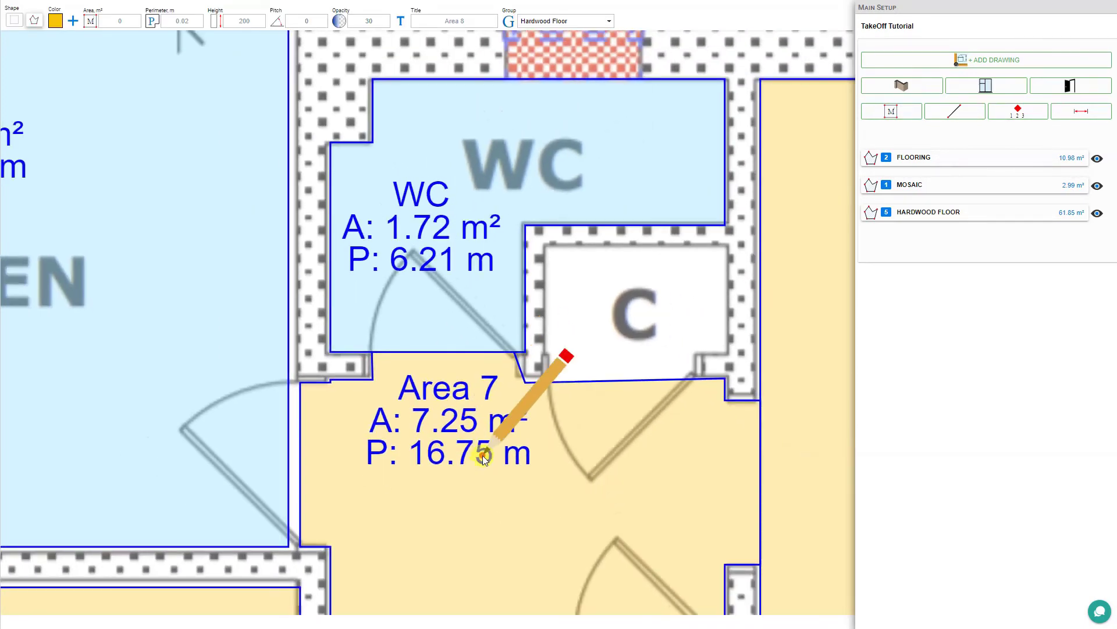
pyautogui.press('Escape')
pyautogui.click(484, 452)
pyautogui.scroll(-6, 480, 443)
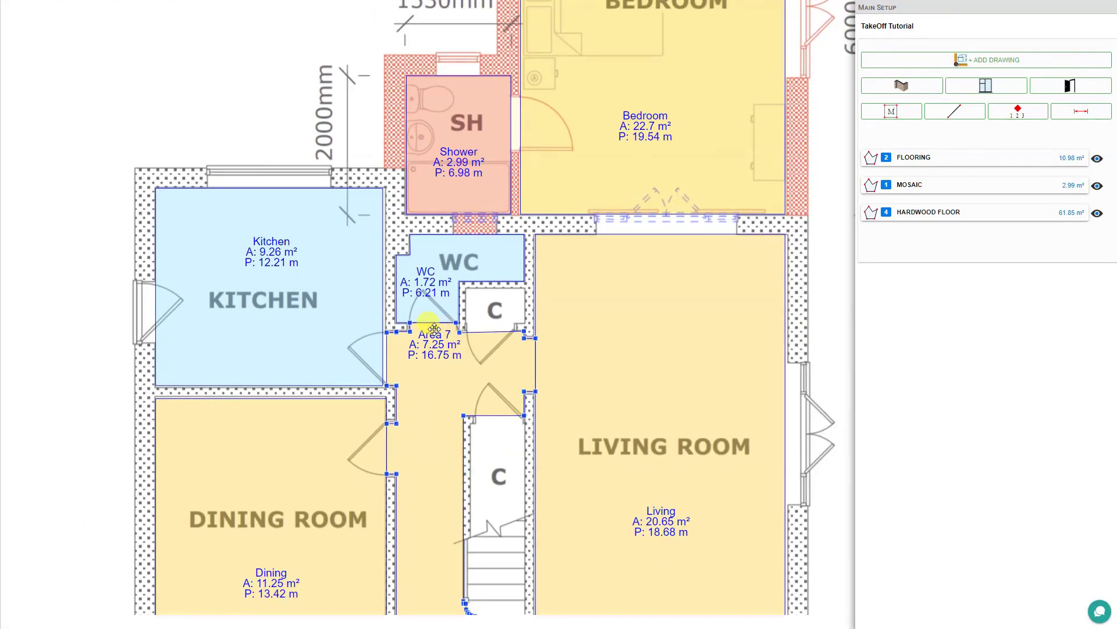
pyautogui.moveTo(434, 327); pyautogui.dragTo(438, 358)
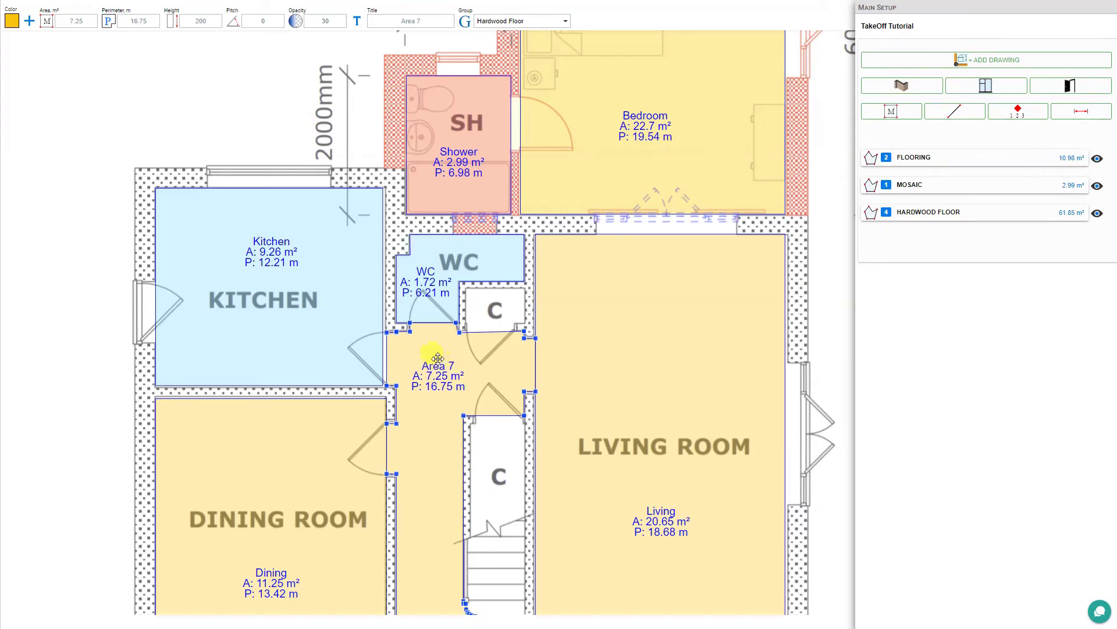
pyautogui.scroll(-2, 439, 358)
pyautogui.scroll(-1, 437, 355)
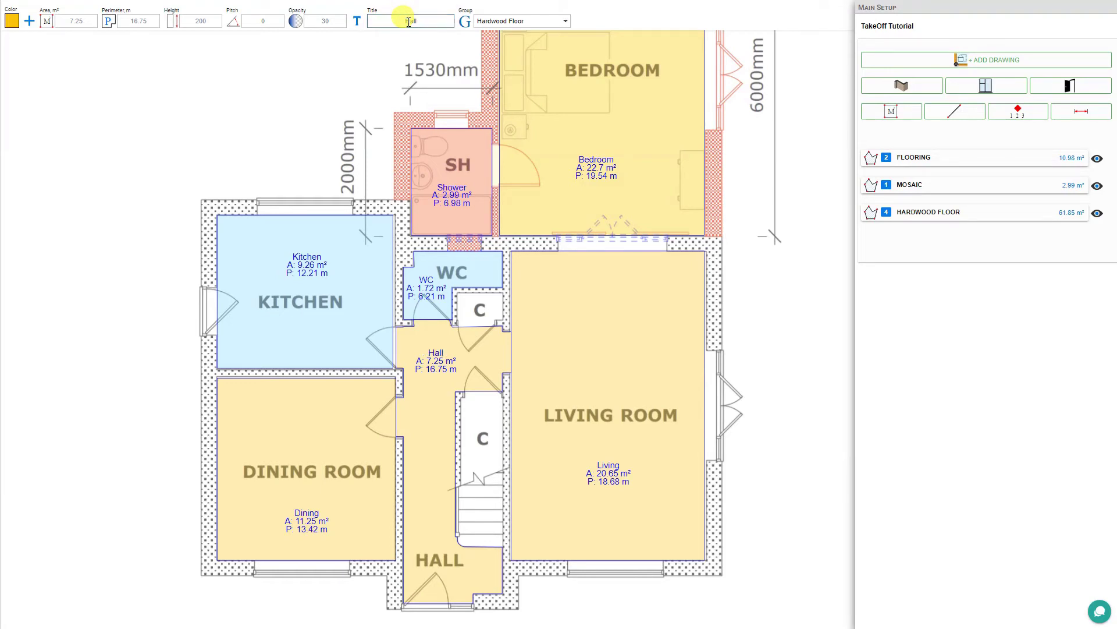
# Open the Hardwood Floor group's take-off data to review the area and perimeter of each room.
pyautogui.click(971, 212)
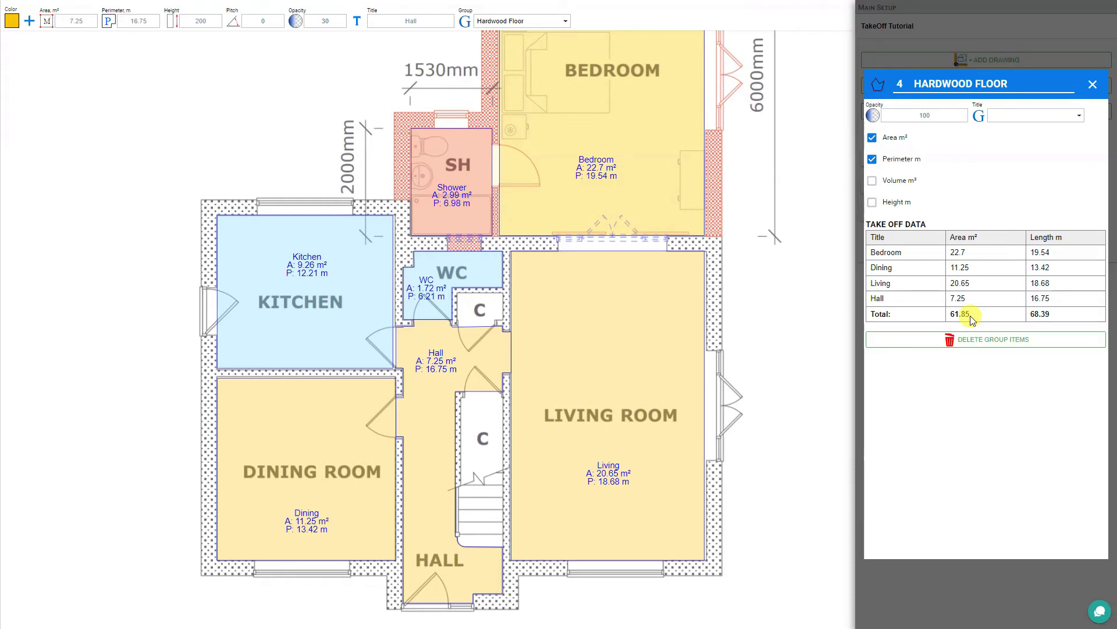
pyautogui.click(280, 304)
pyautogui.click(763, 317)
pyautogui.click(277, 329)
pyautogui.click(473, 191)
pyautogui.click(404, 201)
pyautogui.click(412, 196)
pyautogui.click(418, 239)
pyautogui.click(1092, 84)
# Start a new area in the Flooring group using the rectangle shape and white (#FFFFFF) as its colour.
pyautogui.click(896, 111)
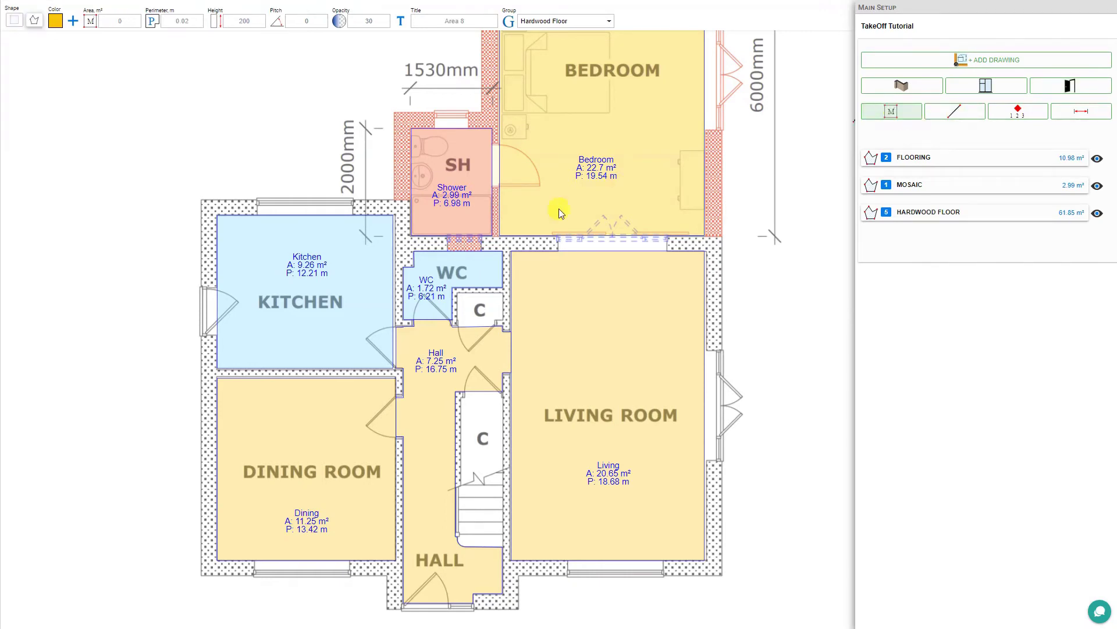
pyautogui.click(595, 22)
pyautogui.click(561, 138)
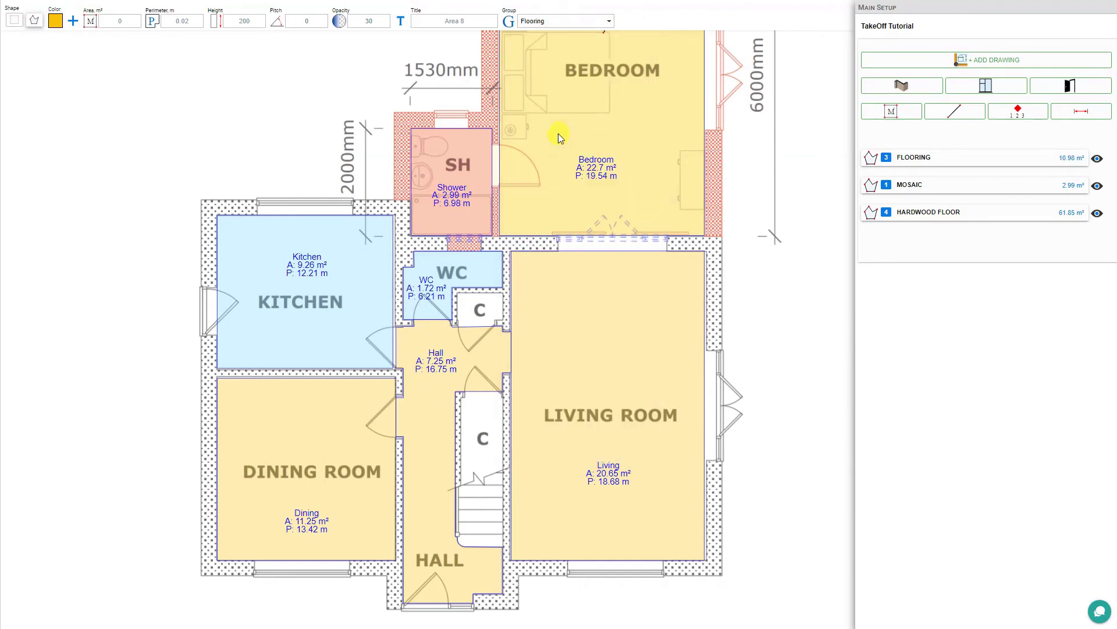
pyautogui.click(14, 23)
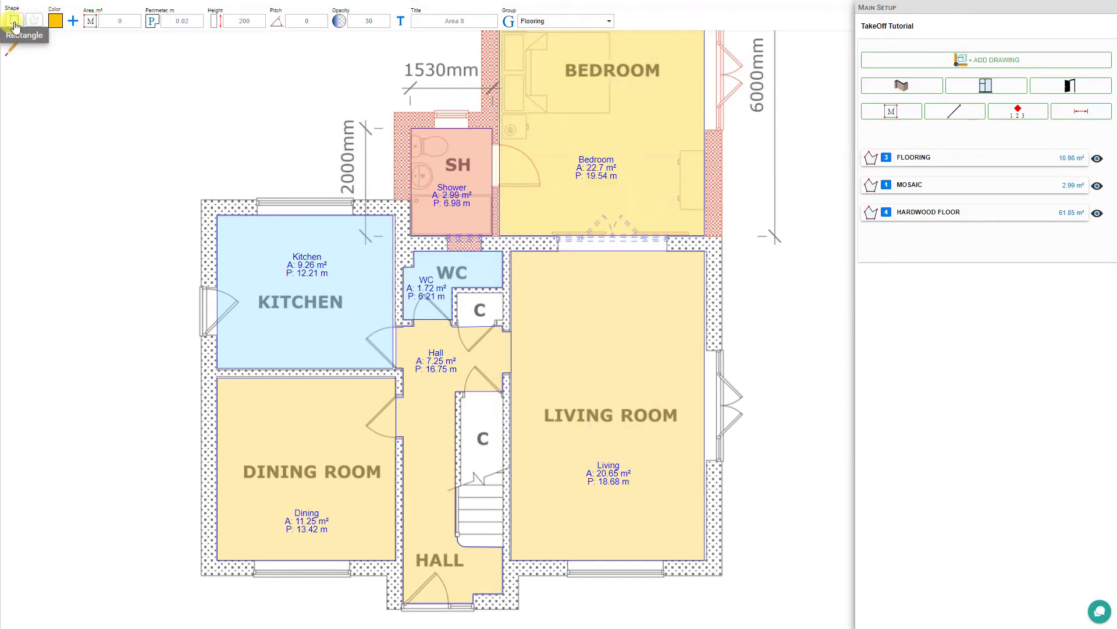
pyautogui.click(55, 21)
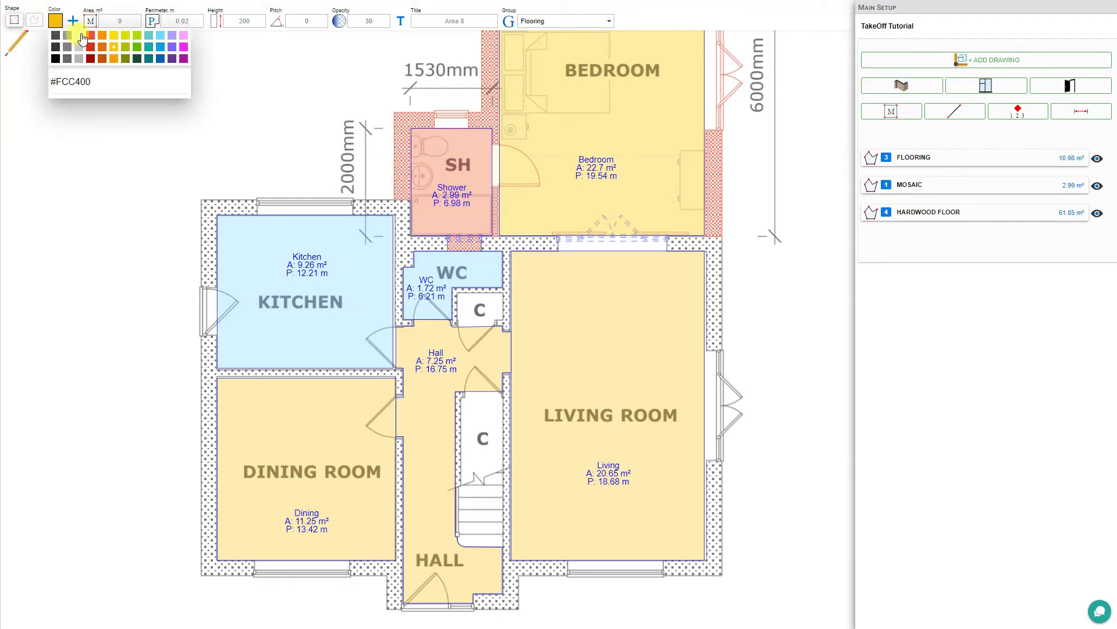
pyautogui.click(80, 36)
# Draw a rectangle of about 1.13 m² in the middle of the kitchen floor.
pyautogui.click(272, 288)
pyautogui.click(263, 288)
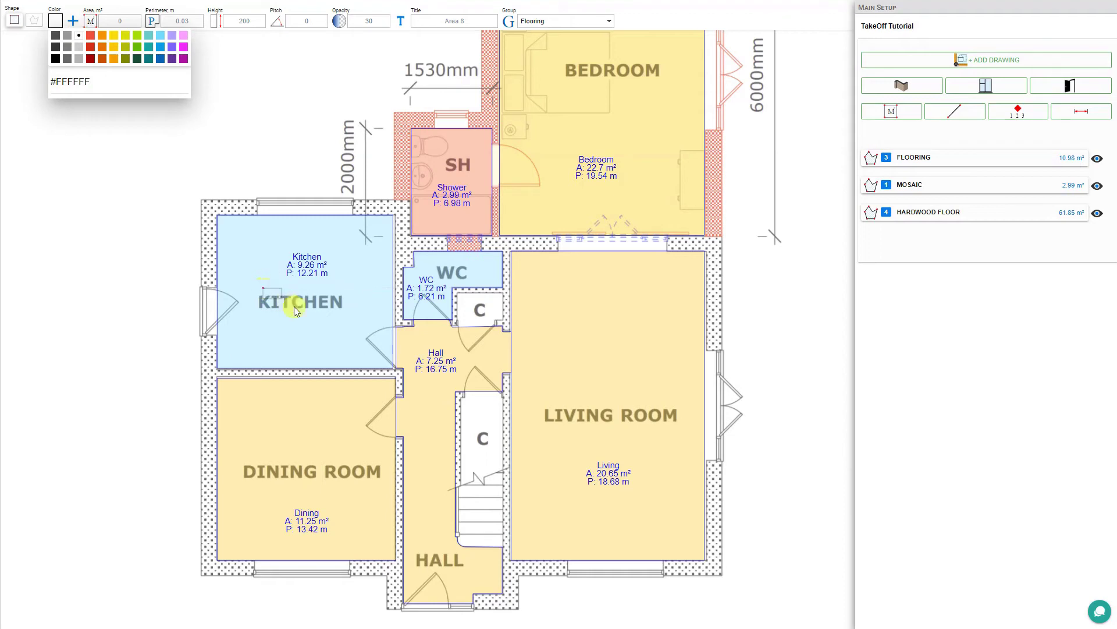
pyautogui.click(346, 332)
pyautogui.click(347, 331)
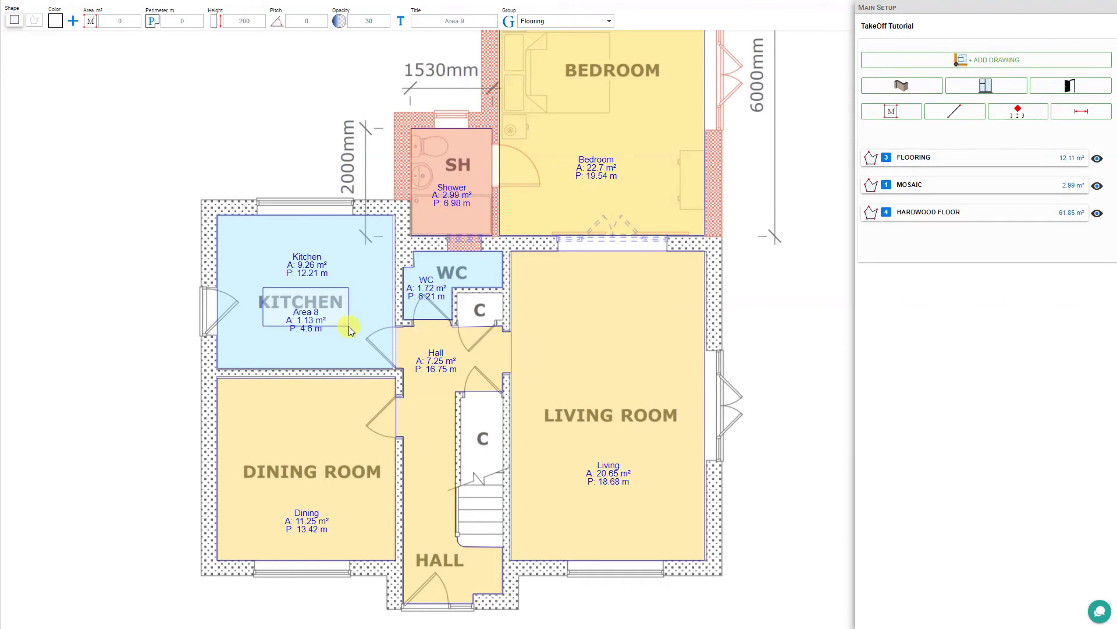
# Finish drawing areas and set the new kitchen rectangle's opacity to 100.
pyautogui.click(335, 310)
pyautogui.click(337, 311)
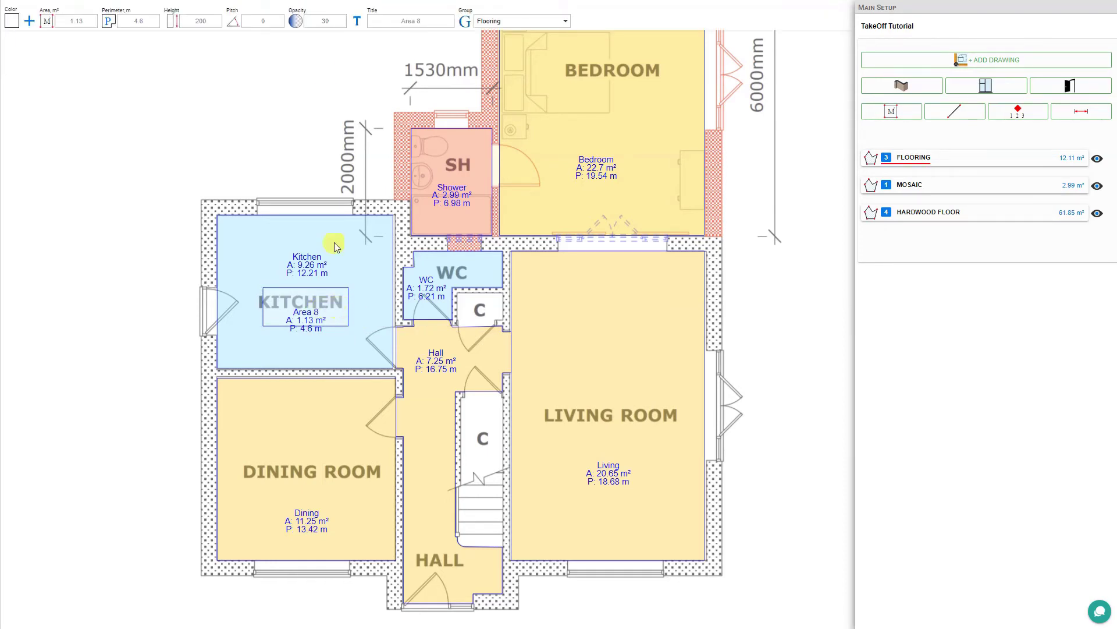
pyautogui.click(317, 21)
pyautogui.moveTo(293, 53); pyautogui.dragTo(364, 56)
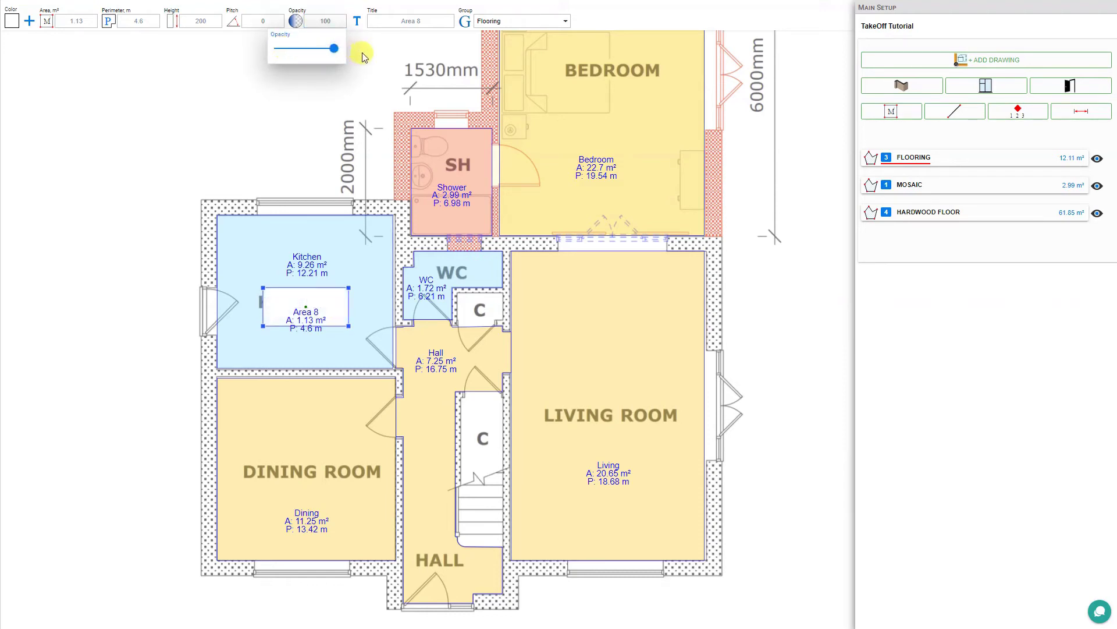
# Move the kitchen rectangle's label up inside its outline and title the area Island.
pyautogui.click(306, 311)
pyautogui.moveTo(306, 311); pyautogui.dragTo(309, 301)
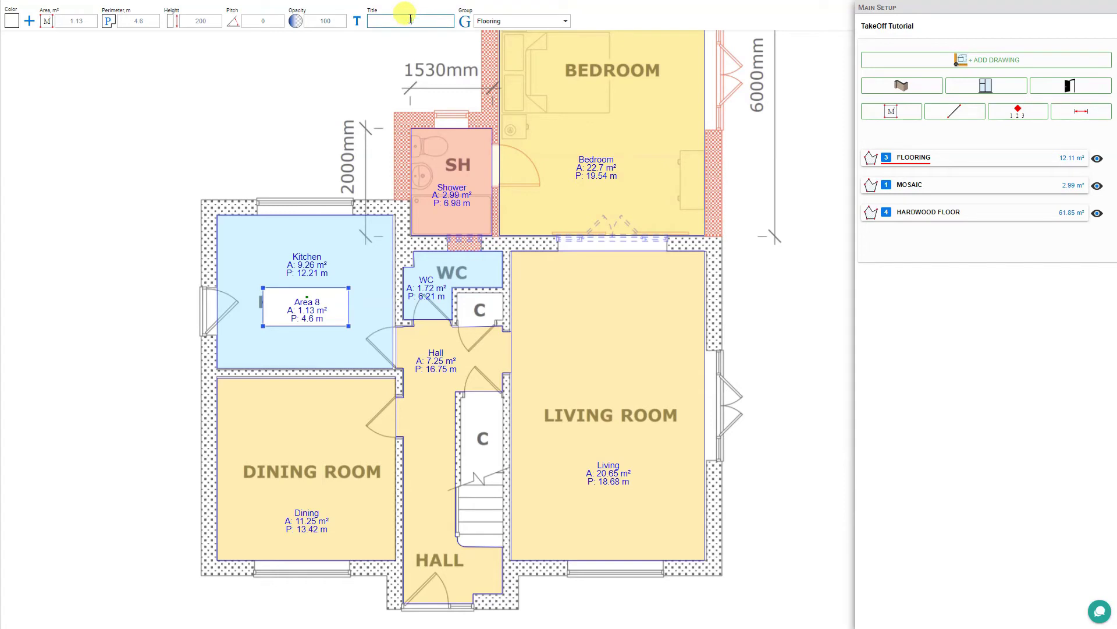
pyautogui.press('Return')
# Open the Flooring group's take-off data and change the Island from an added to a subtracted area.
pyautogui.click(906, 157)
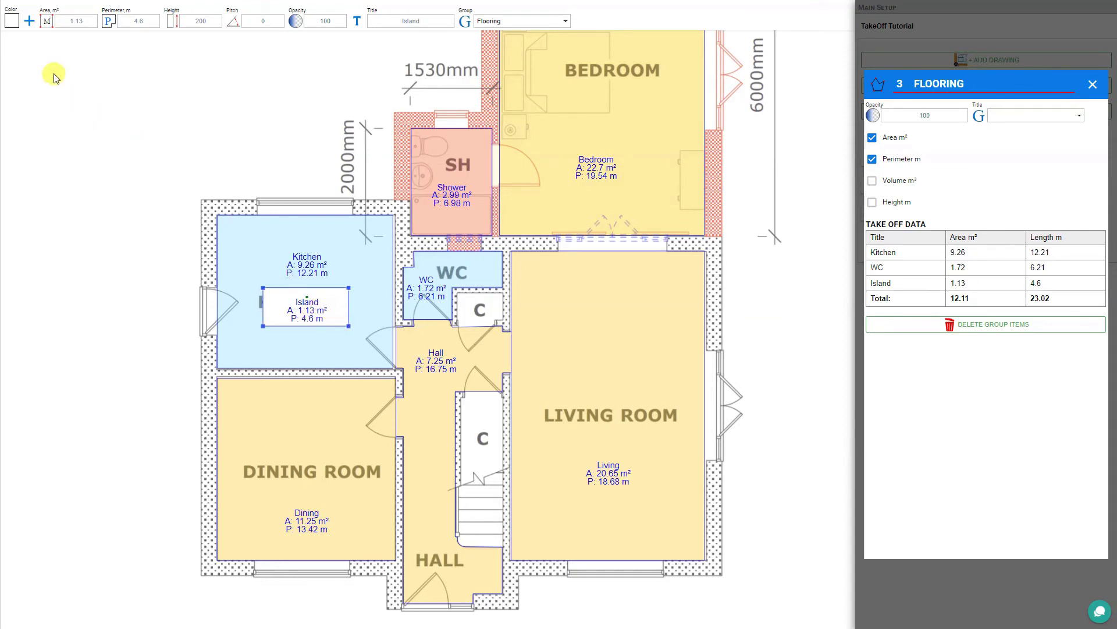
pyautogui.click(30, 22)
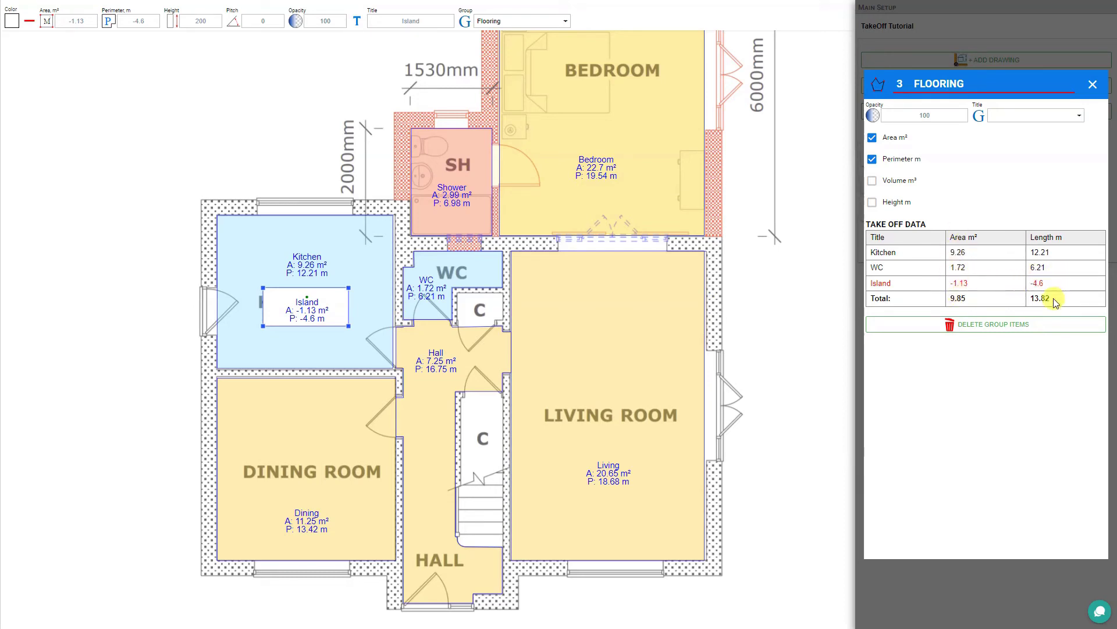
pyautogui.click(1092, 84)
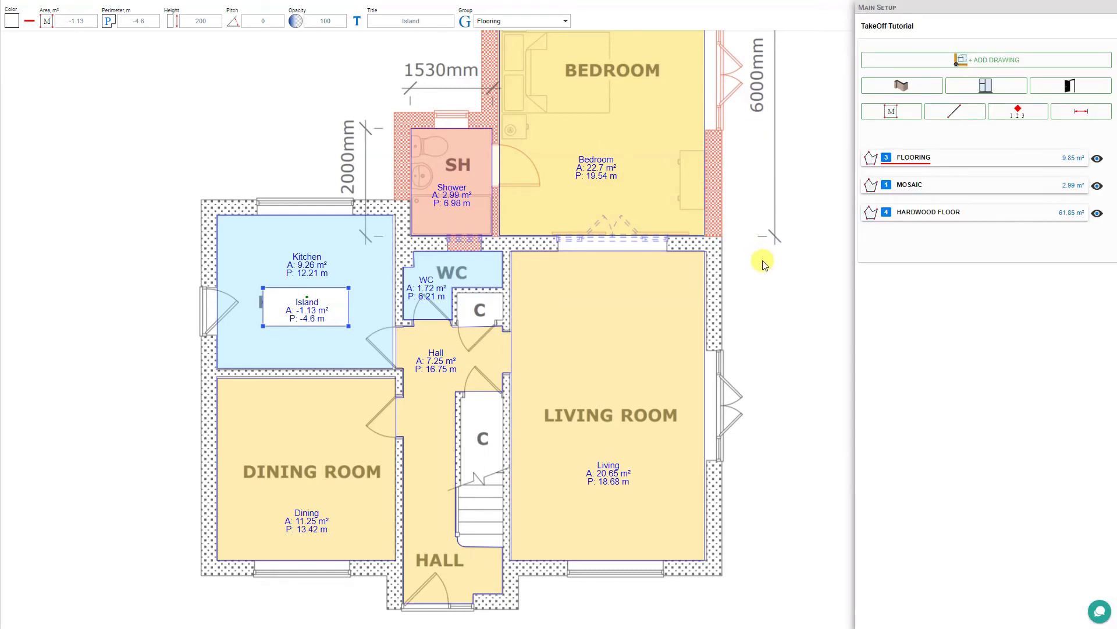
# Go to the brick house elevation with the 14,452 dimension and start a rectangular area in the Cladding group.
pyautogui.scroll(-3, 762, 262)
pyautogui.scroll(-4, 757, 267)
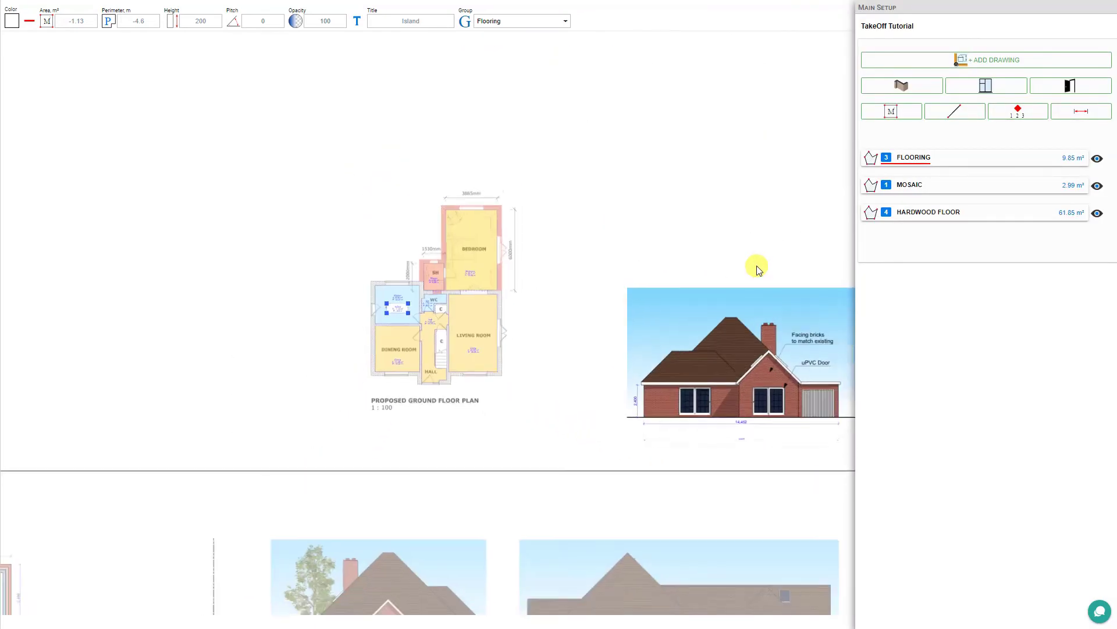
pyautogui.moveTo(645, 361); pyautogui.dragTo(417, 320)
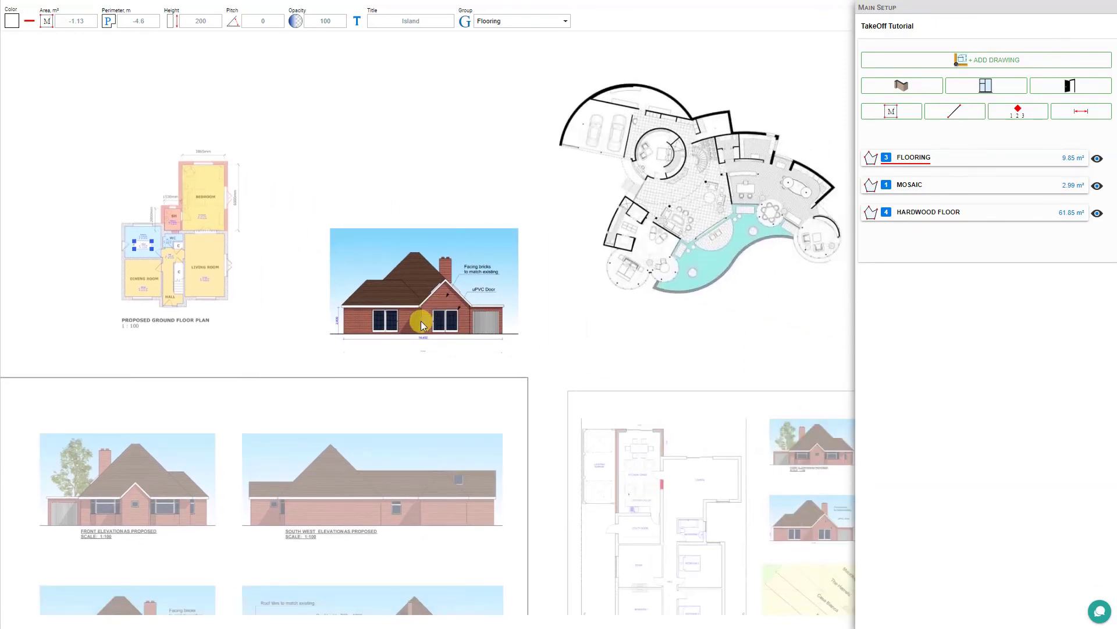
pyautogui.scroll(5, 417, 320)
pyautogui.scroll(3, 416, 320)
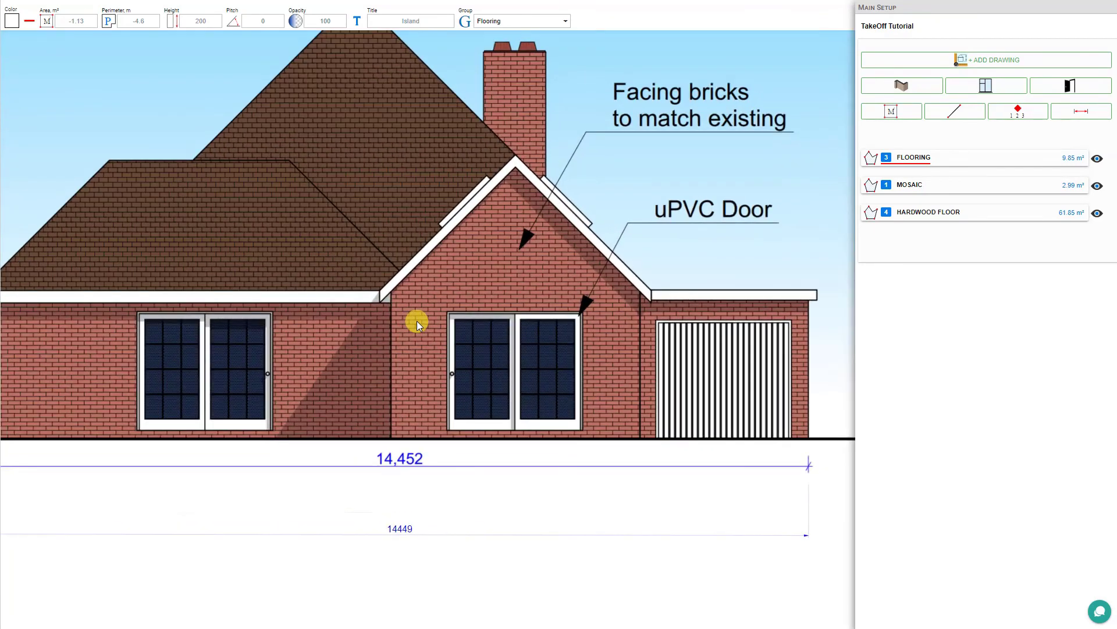
pyautogui.click(303, 351)
pyautogui.moveTo(302, 350); pyautogui.dragTo(453, 337)
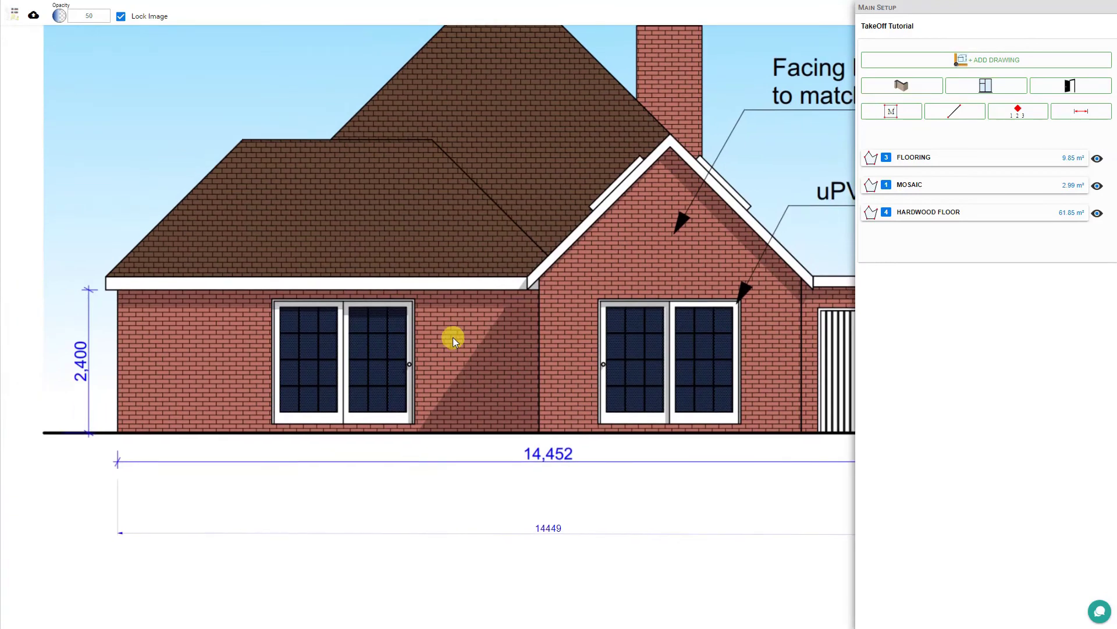
pyautogui.click(893, 114)
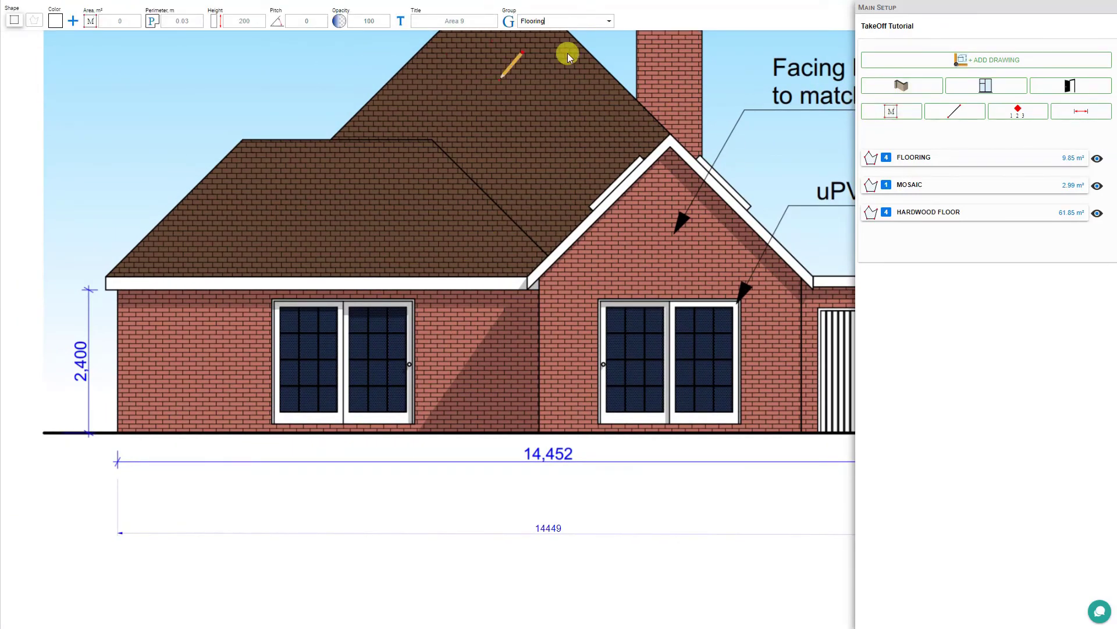
pyautogui.click(607, 21)
pyautogui.moveTo(622, 85); pyautogui.dragTo(630, 340)
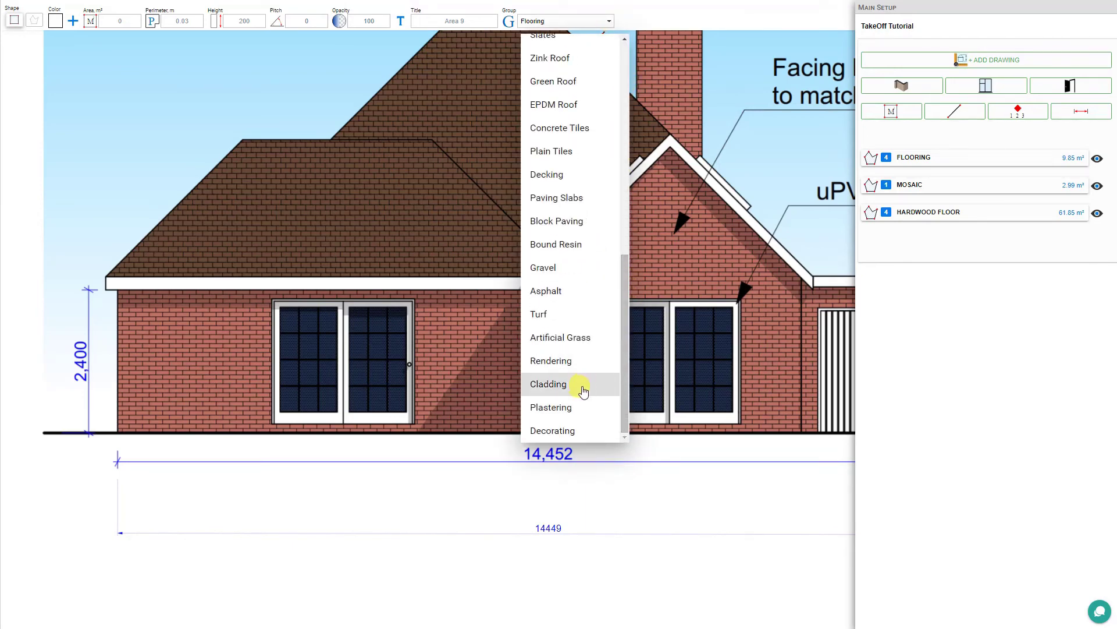
pyautogui.click(562, 385)
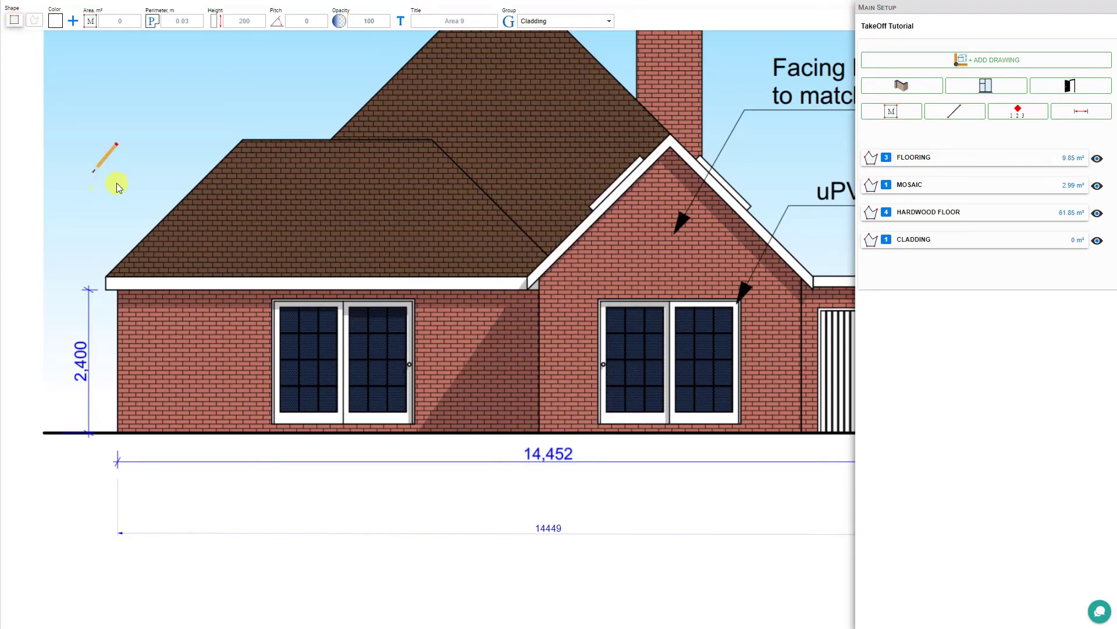
# Draw a magenta (#FA28FF) rectangle of about 16.61 m² over the elevation's brick wall beside the 2,400 dimension.
pyautogui.click(54, 21)
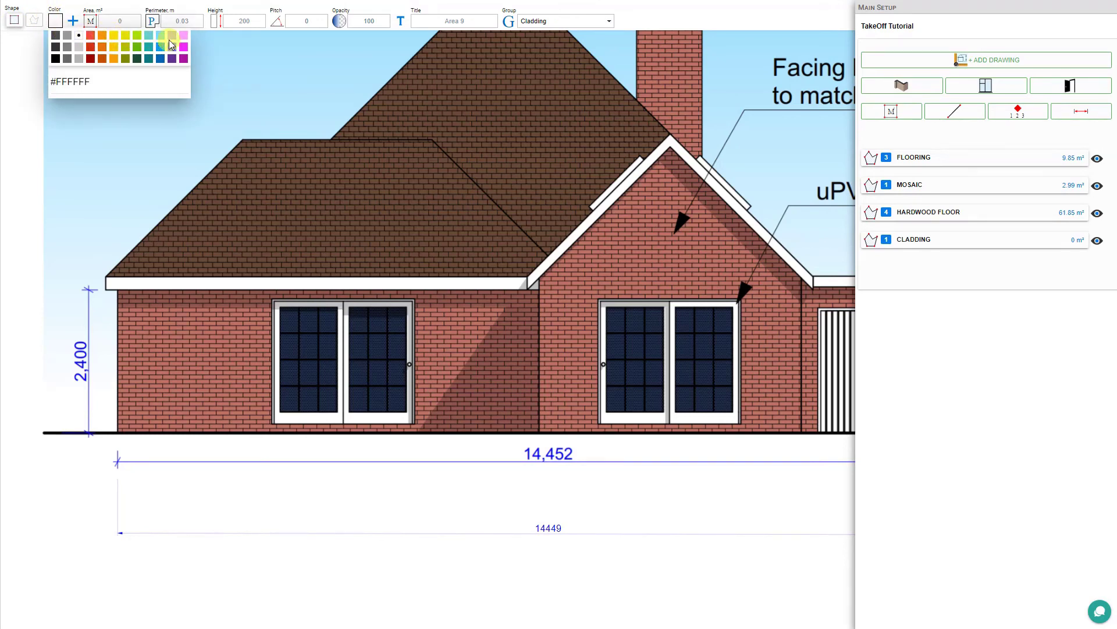
pyautogui.click(184, 49)
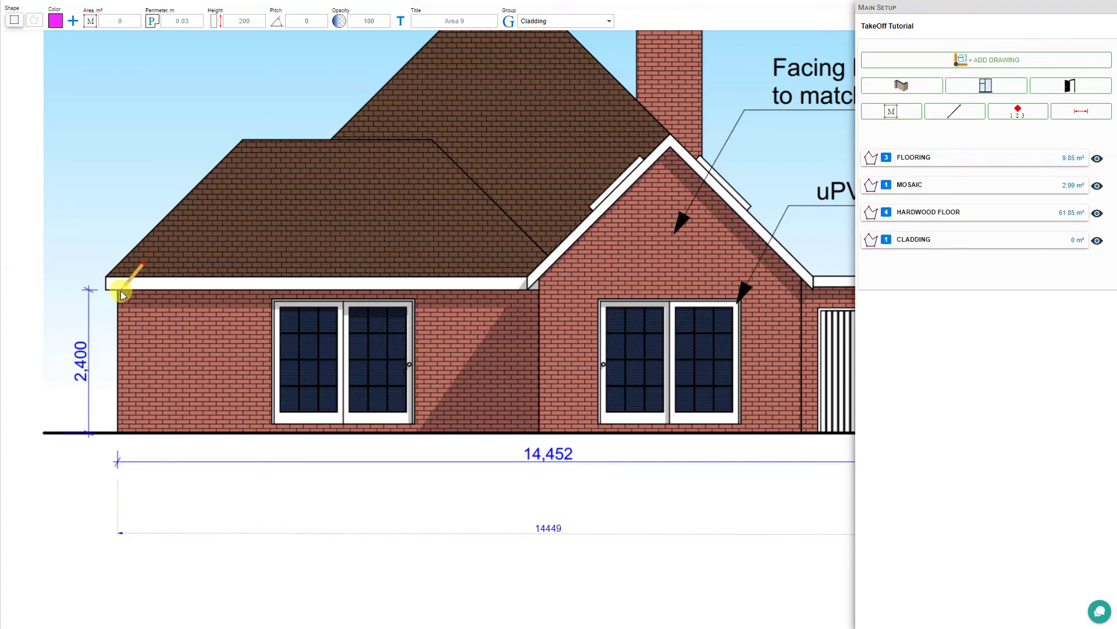
pyautogui.moveTo(118, 291); pyautogui.dragTo(539, 434)
pyautogui.click(539, 434)
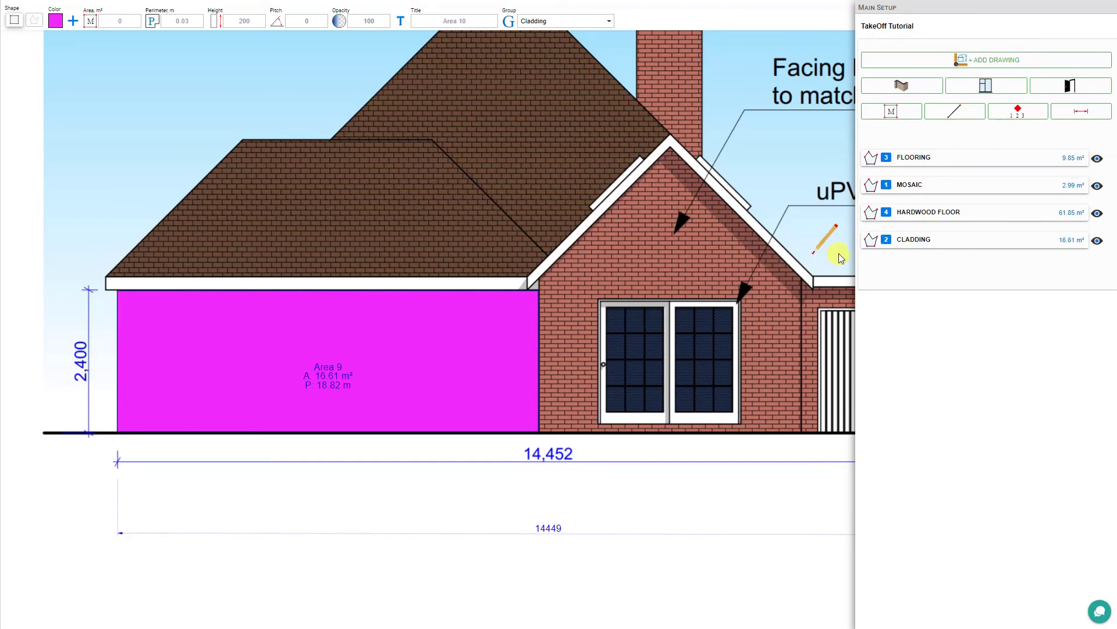
# Check the Cladding group's take-off data, and set the next area's colour to white (#FFFFFF) and its sign to negative.
pyautogui.click(926, 240)
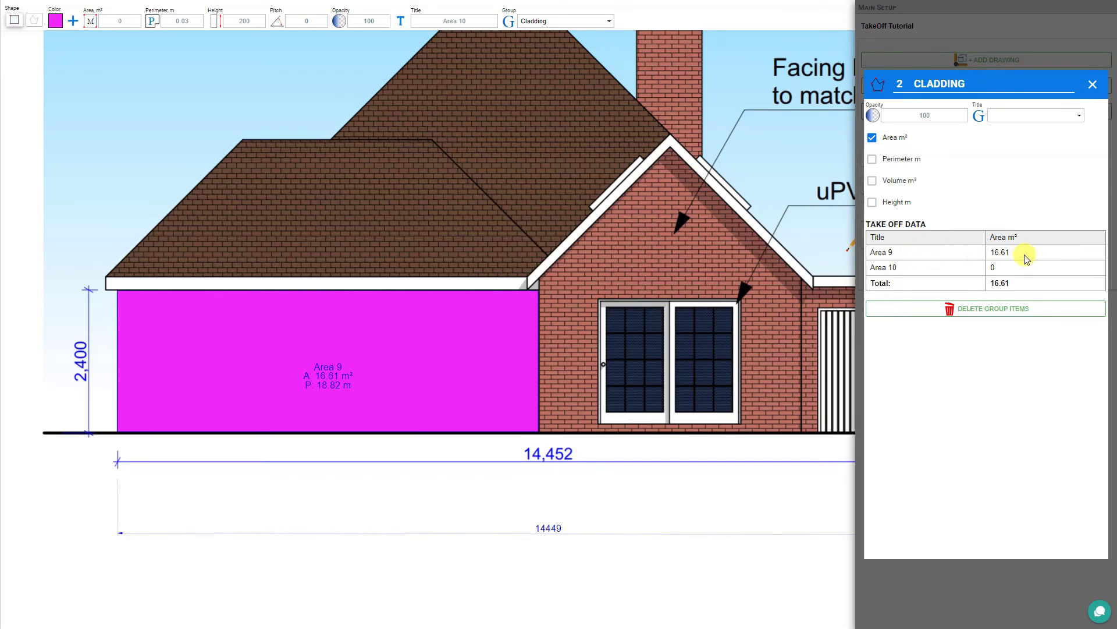
pyautogui.click(35, 20)
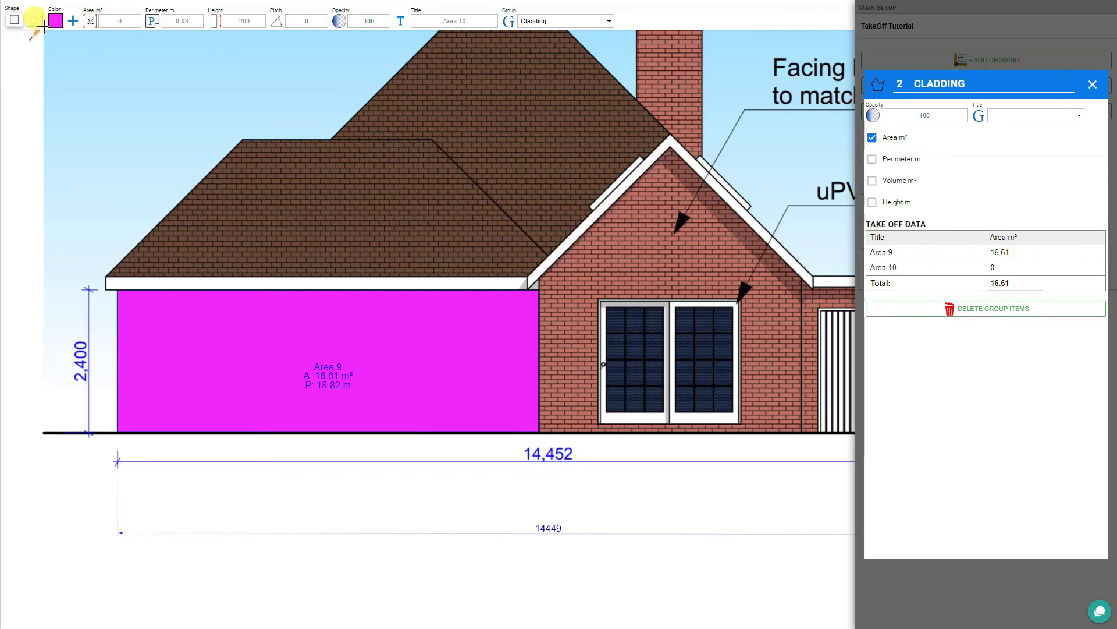
pyautogui.click(55, 20)
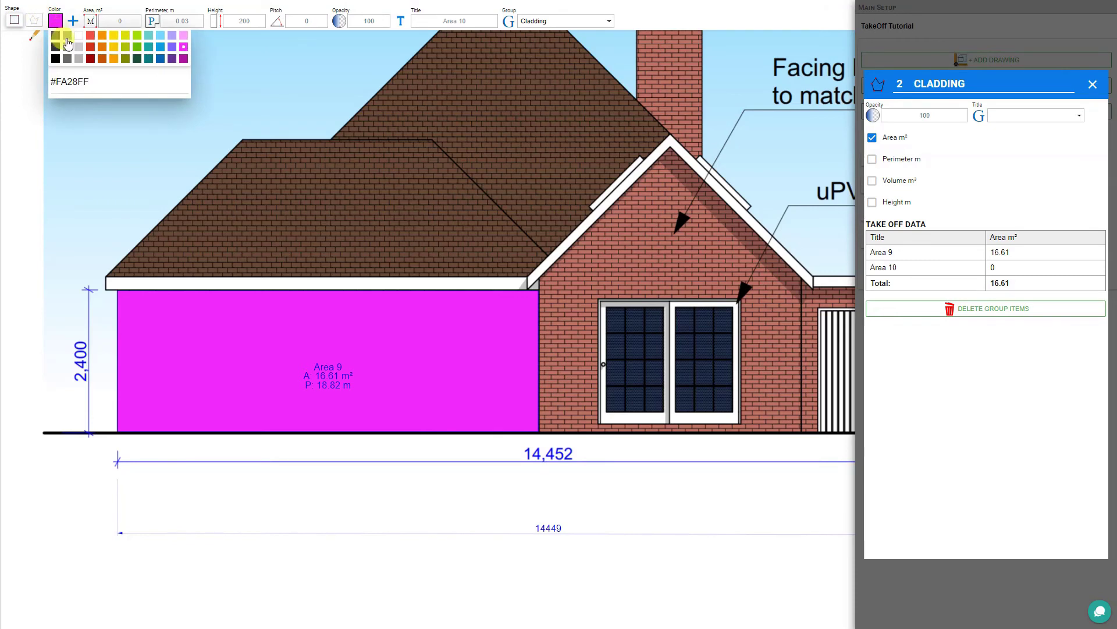
pyautogui.click(78, 35)
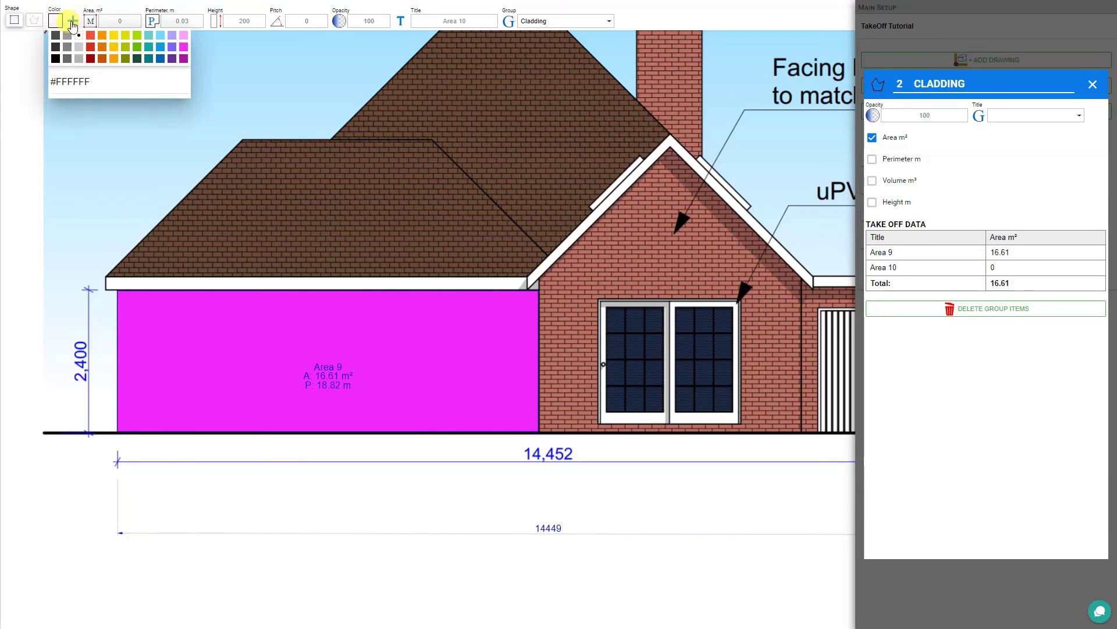
pyautogui.click(72, 26)
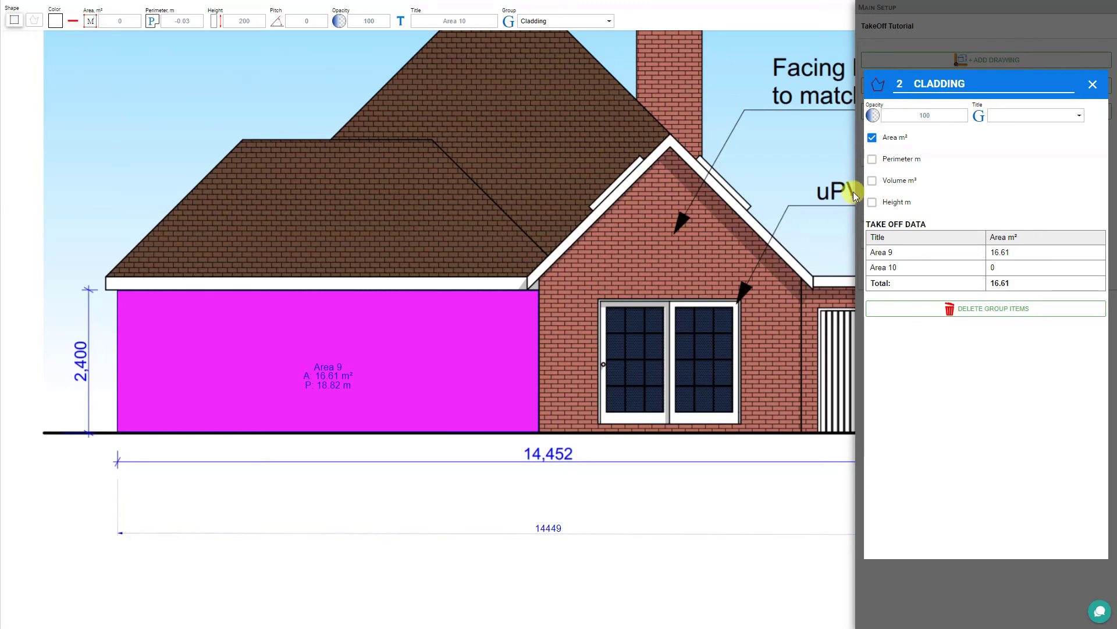
pyautogui.click(1093, 84)
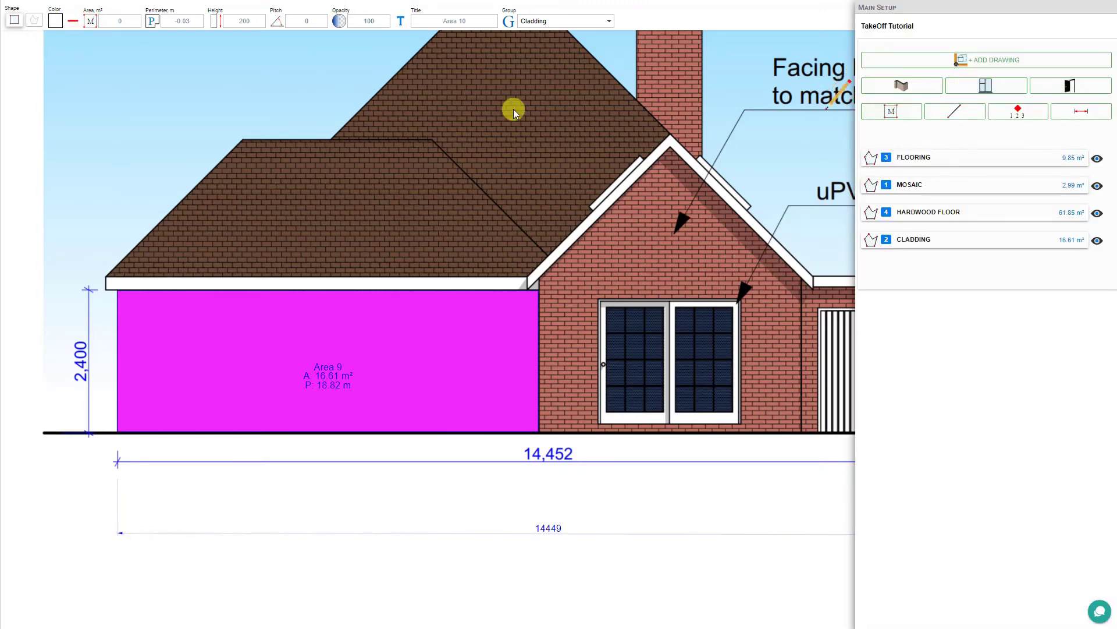
# Stop drawing and reduce the magenta cladding area's opacity to 56 so the glazed doors show through.
pyautogui.click(214, 103)
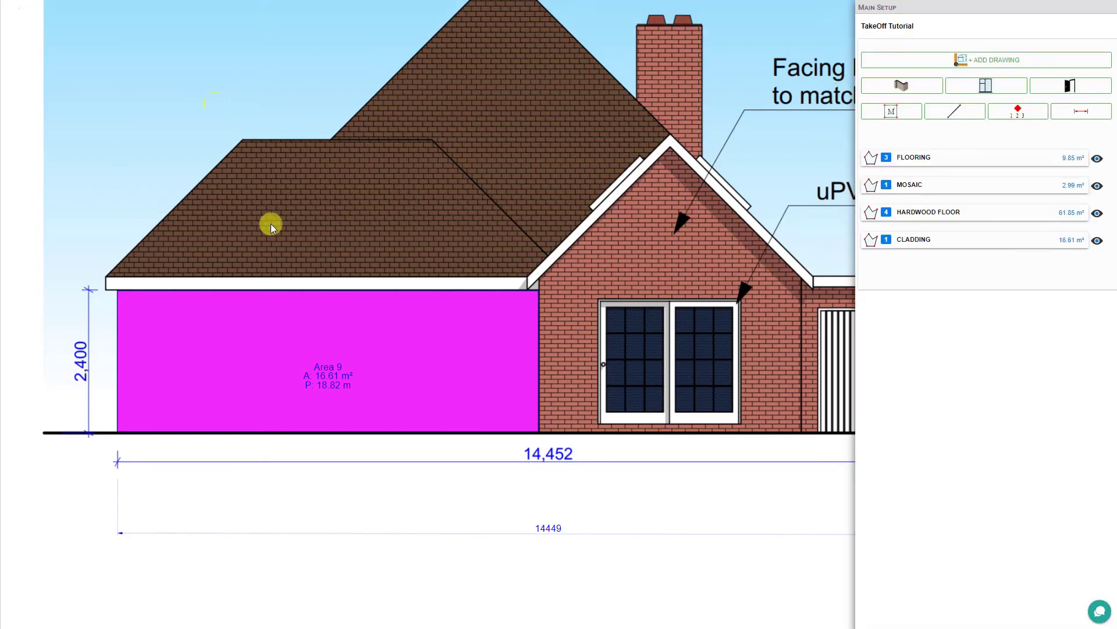
pyautogui.click(401, 371)
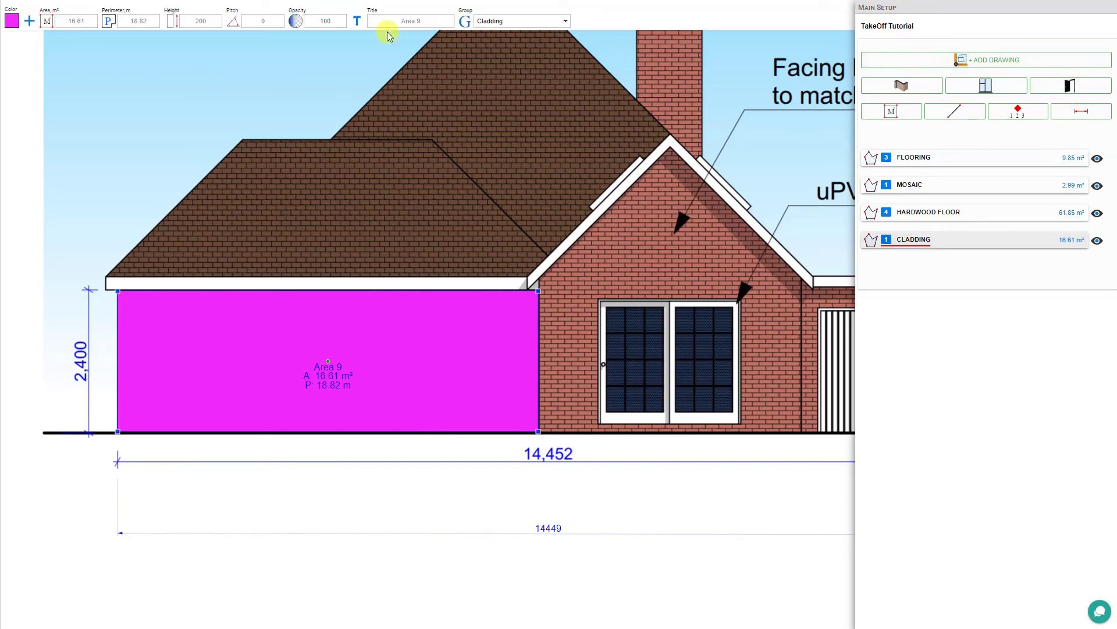
pyautogui.click(328, 28)
pyautogui.moveTo(334, 47); pyautogui.dragTo(310, 50)
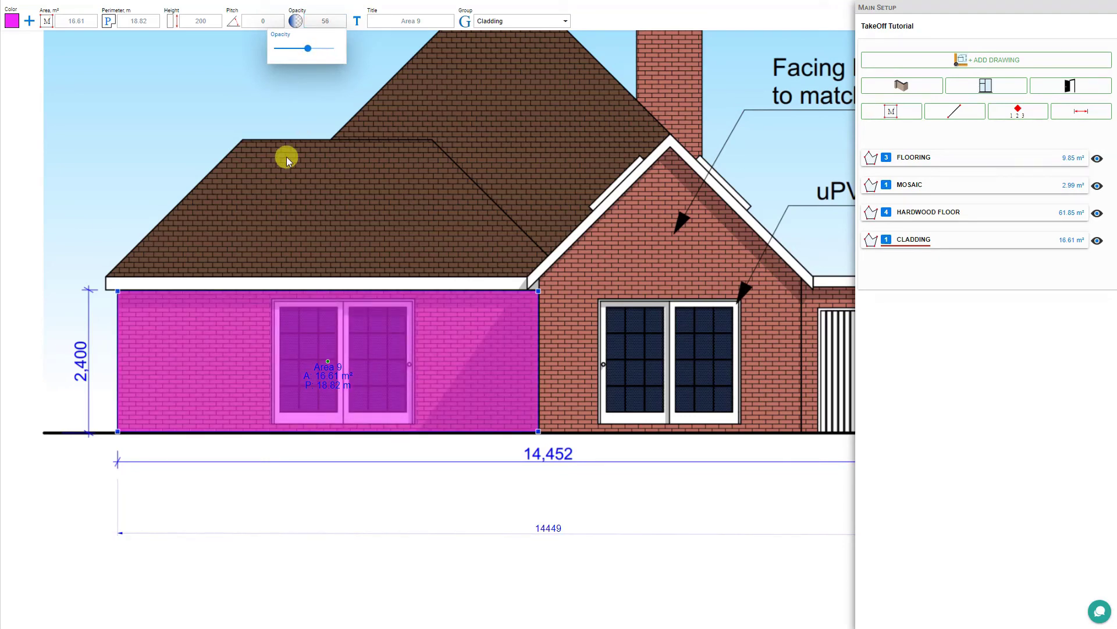
# Draw a subtracted white rectangle of about 4.91 m² over the glazed doors in the magenta wall, and select it.
pyautogui.click(892, 112)
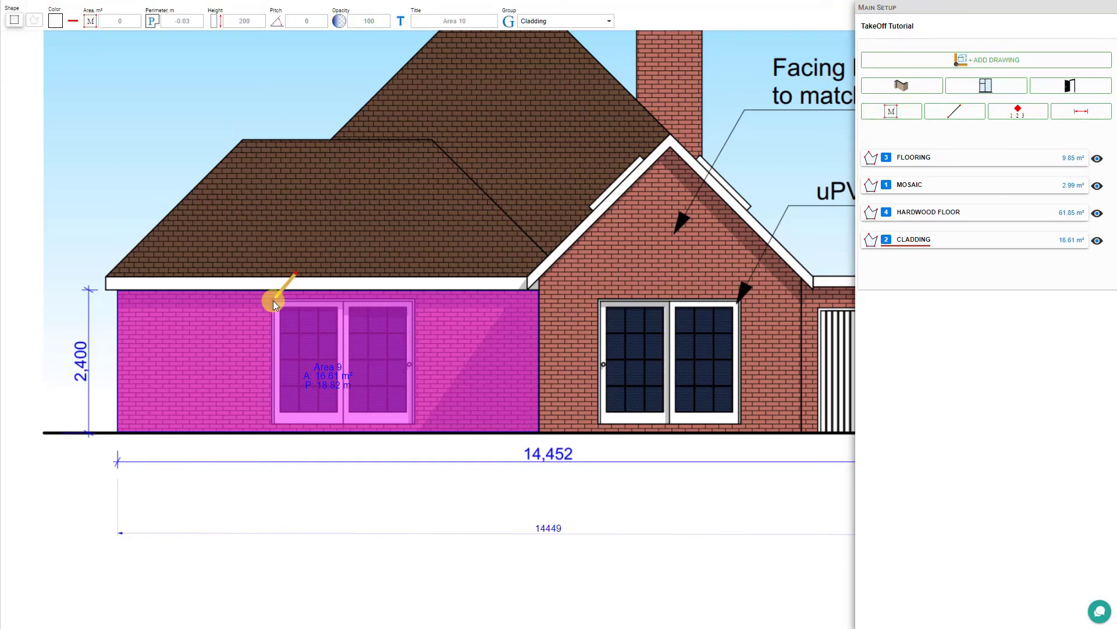
pyautogui.moveTo(272, 302)
pyautogui.mouseDown()
pyautogui.moveTo(306, 346)
pyautogui.moveTo(380, 387)
pyautogui.moveTo(414, 426)
pyautogui.mouseUp()
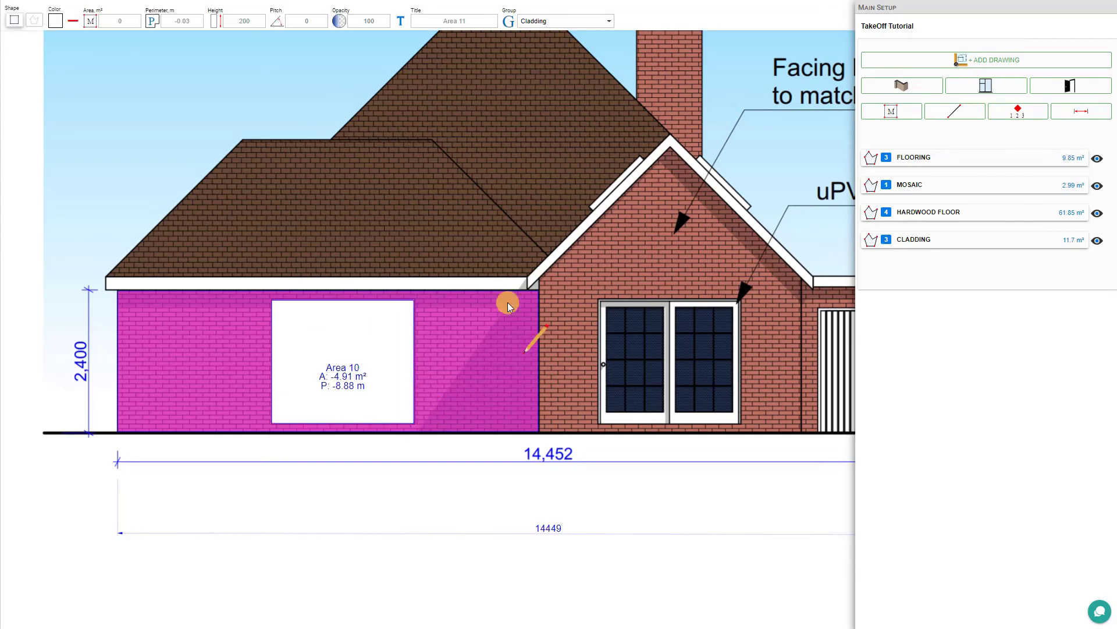
pyautogui.click(546, 189)
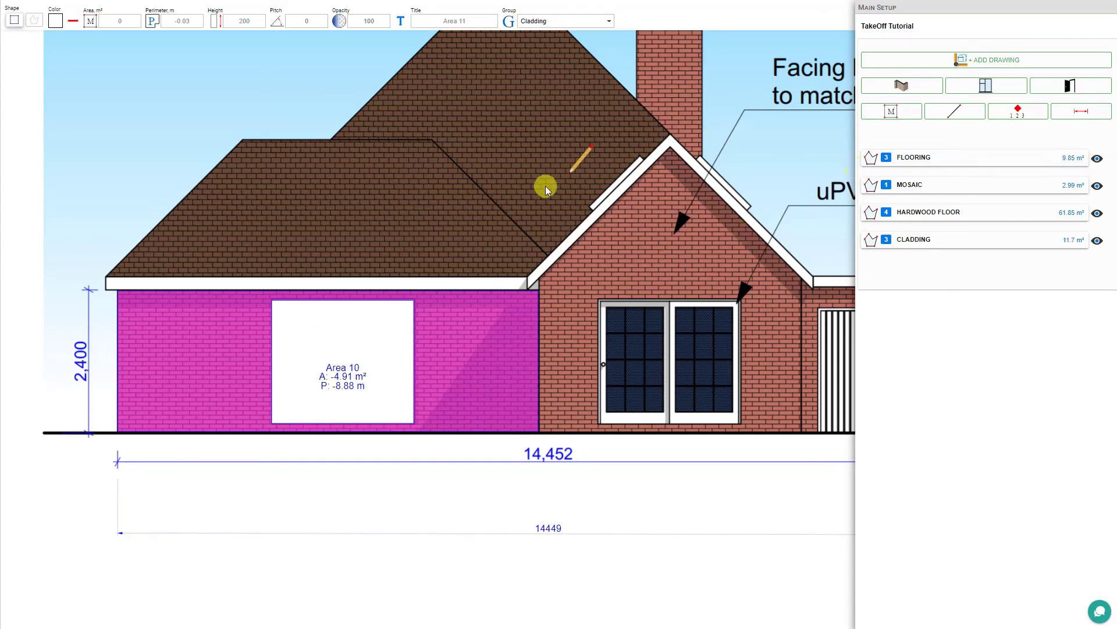
pyautogui.press('Escape')
pyautogui.click(357, 363)
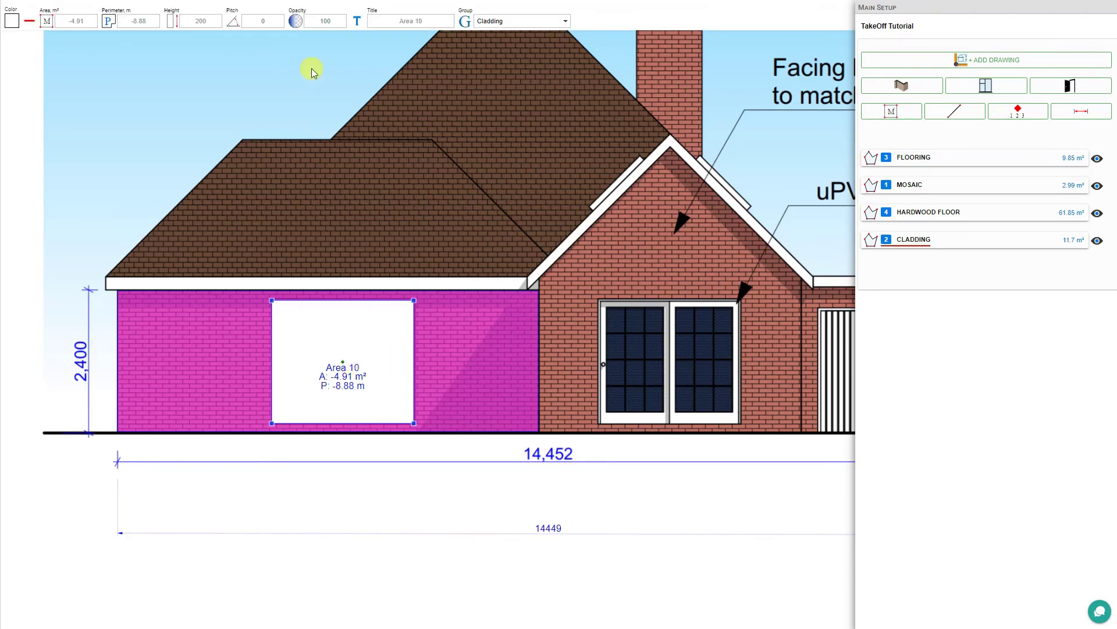
# Set the subtracted door area's opacity to 61, and set the whole Cladding group's opacity to 81.
pyautogui.click(330, 22)
pyautogui.moveTo(326, 50); pyautogui.dragTo(311, 49)
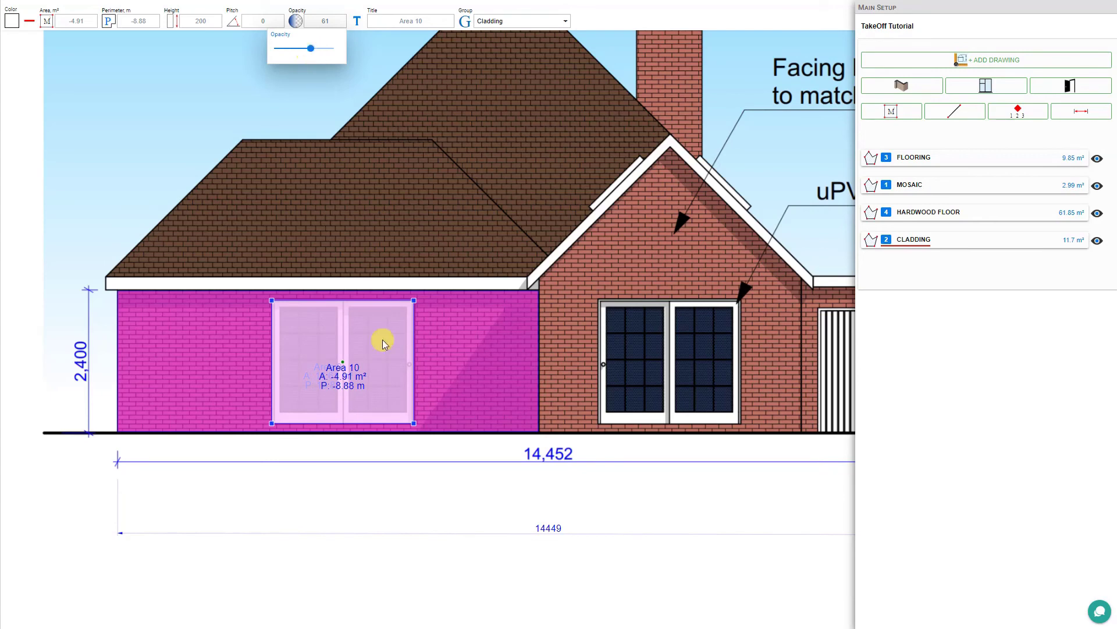
pyautogui.click(923, 243)
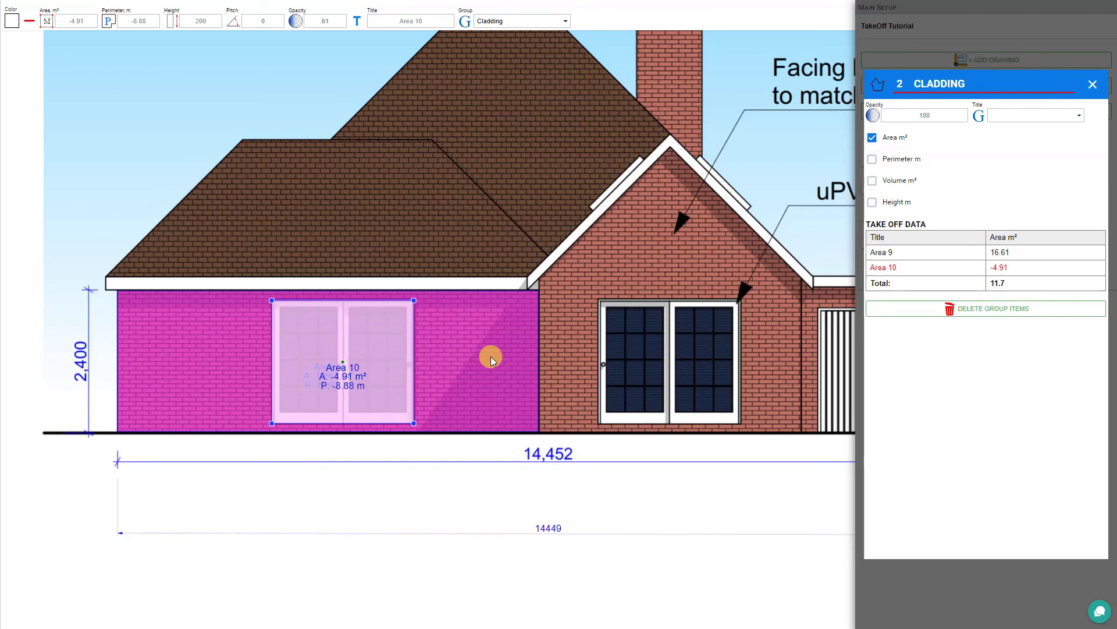
pyautogui.scroll(-3, 490, 360)
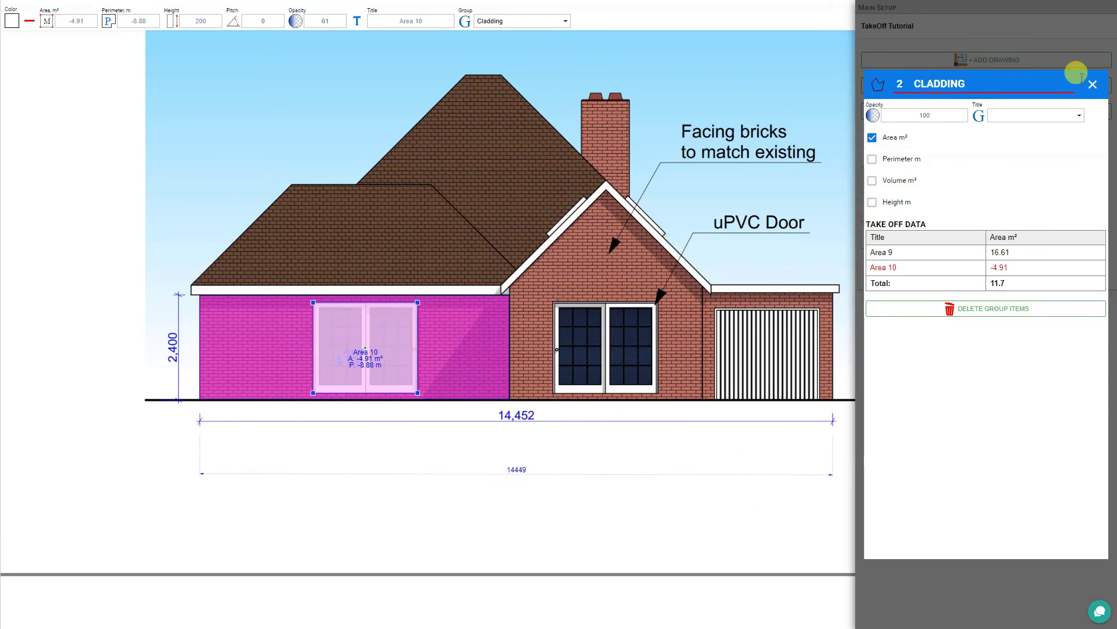
pyautogui.click(926, 115)
pyautogui.moveTo(943, 150)
pyautogui.mouseDown()
pyautogui.moveTo(911, 145)
pyautogui.moveTo(943, 144)
pyautogui.mouseUp()
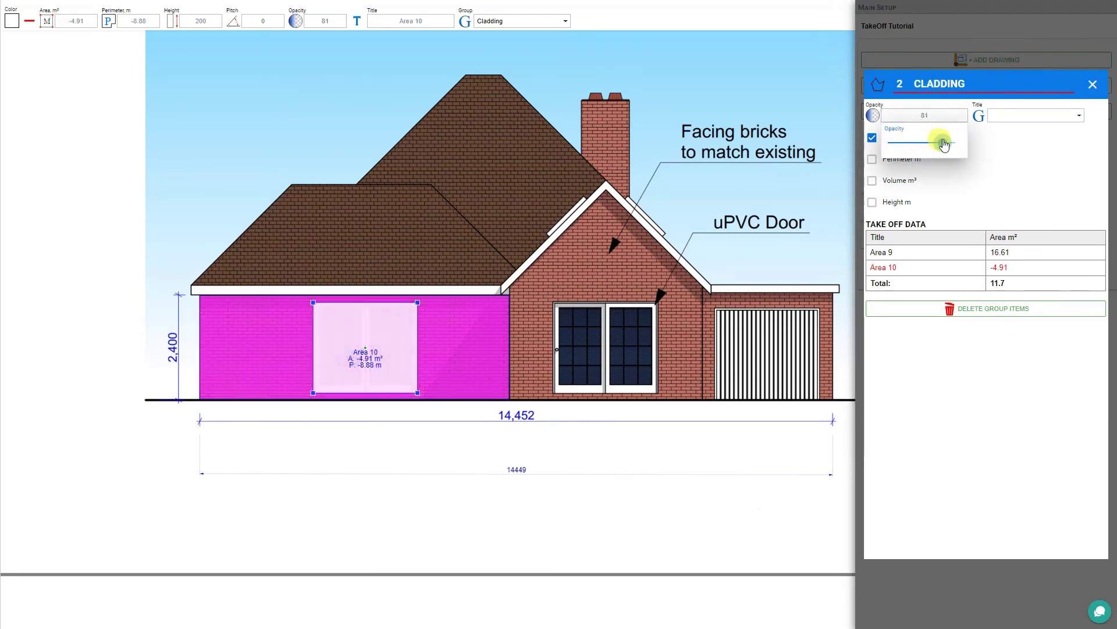
pyautogui.click(1093, 84)
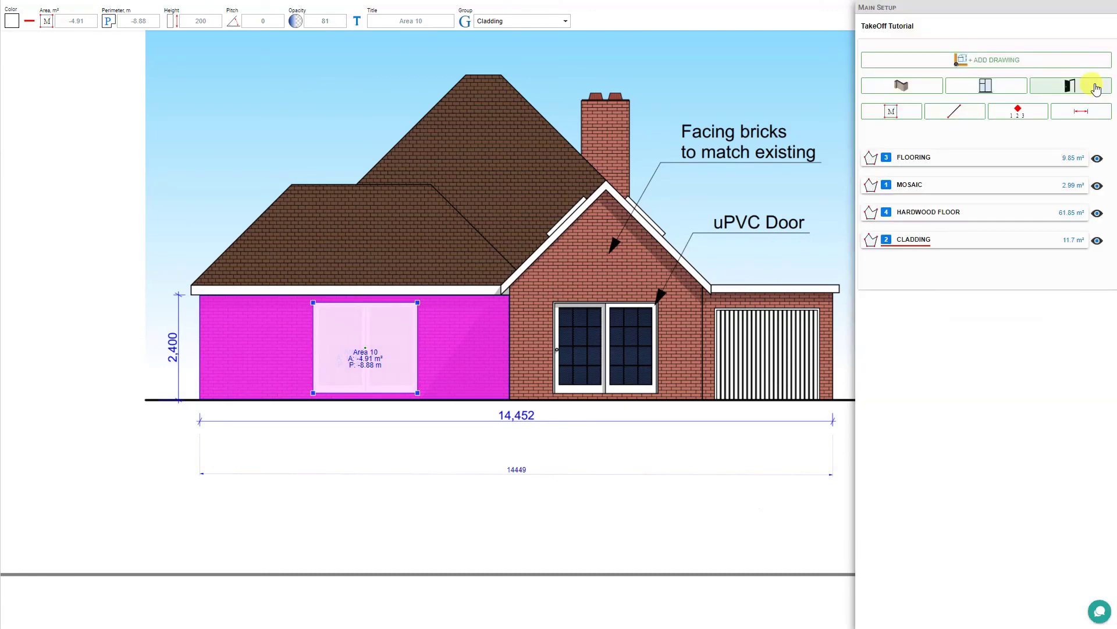
# Hide and show the Cladding group's areas twice to check which shapes belong to it.
pyautogui.click(1097, 241)
pyautogui.click(1098, 241)
pyautogui.click(1099, 241)
pyautogui.click(1099, 241)
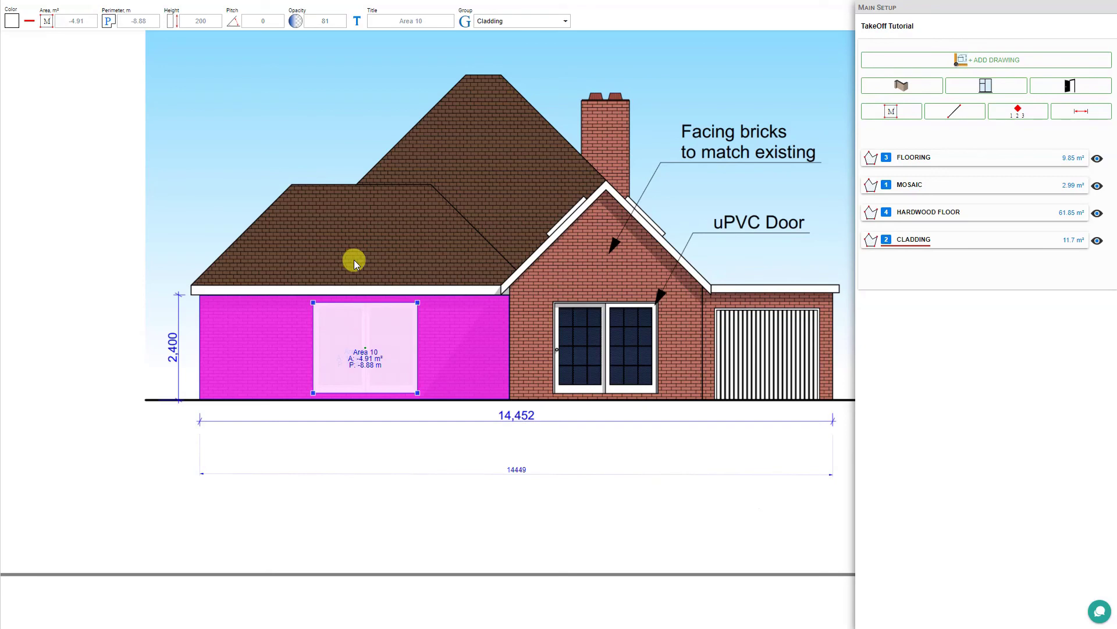
# Draw a polygon area of about 12.29 m² in the Pitched Roof group, tracing the lower roof above the magenta wall.
pyautogui.click(888, 111)
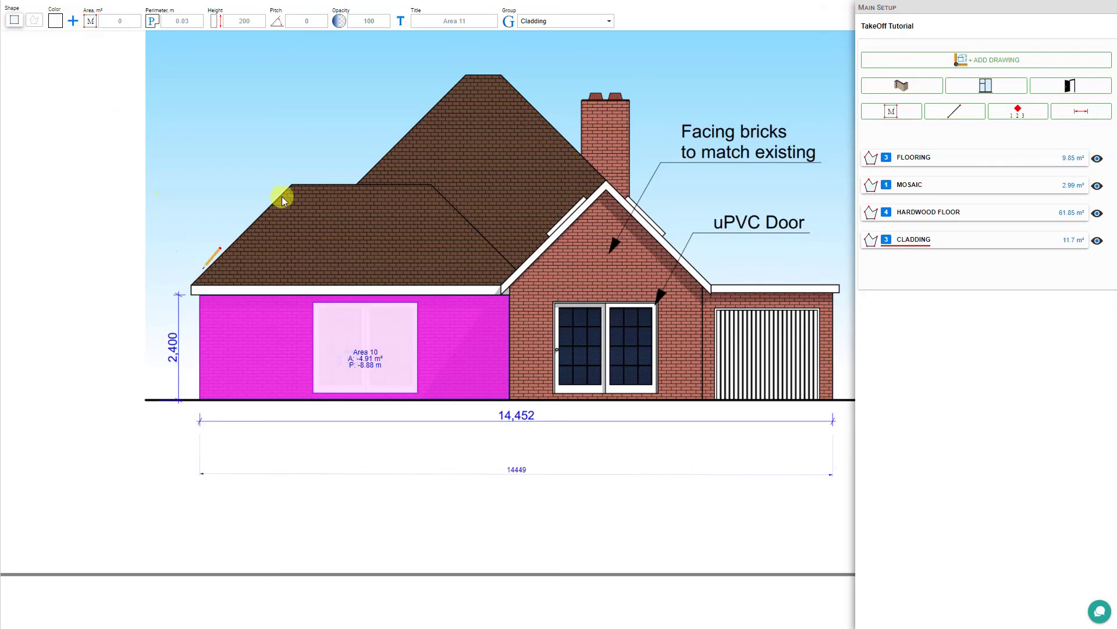
pyautogui.click(34, 23)
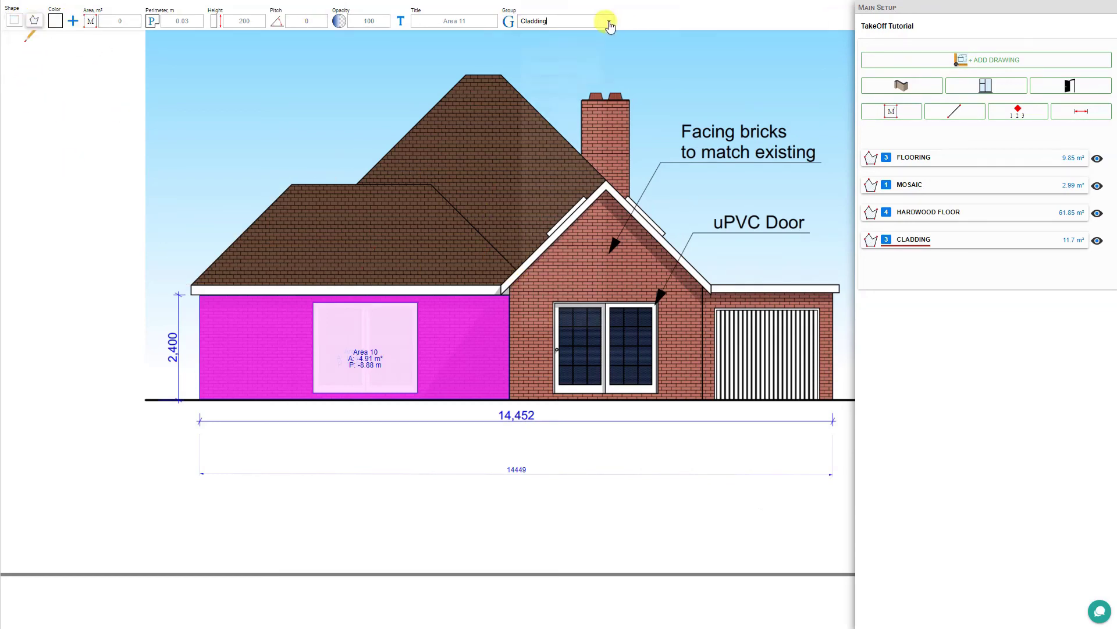
pyautogui.click(609, 23)
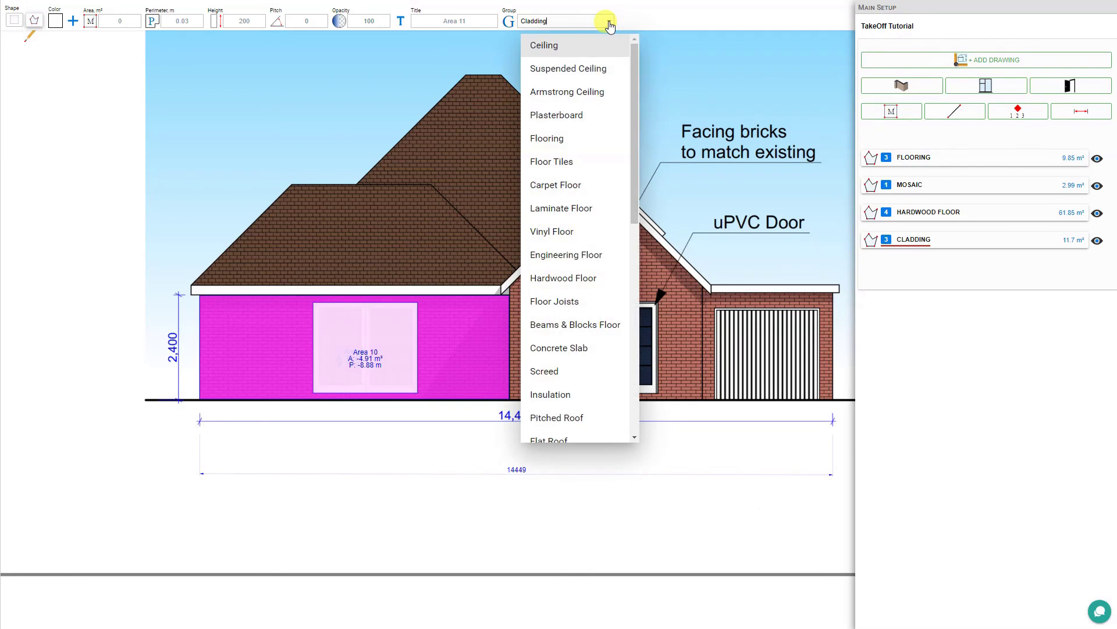
pyautogui.click(577, 421)
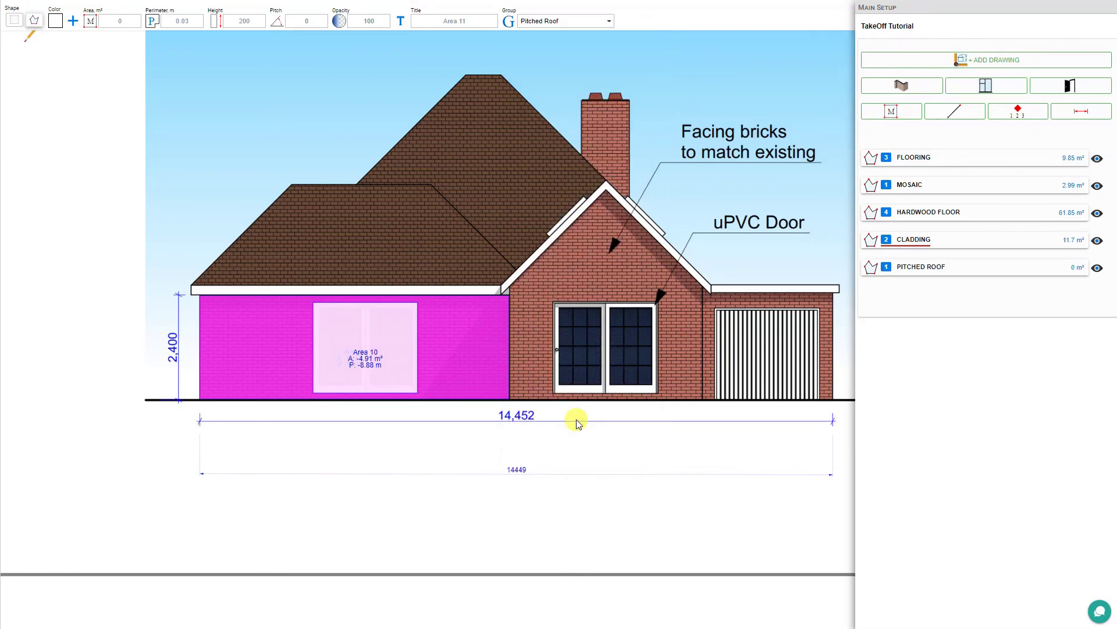
pyautogui.click(194, 288)
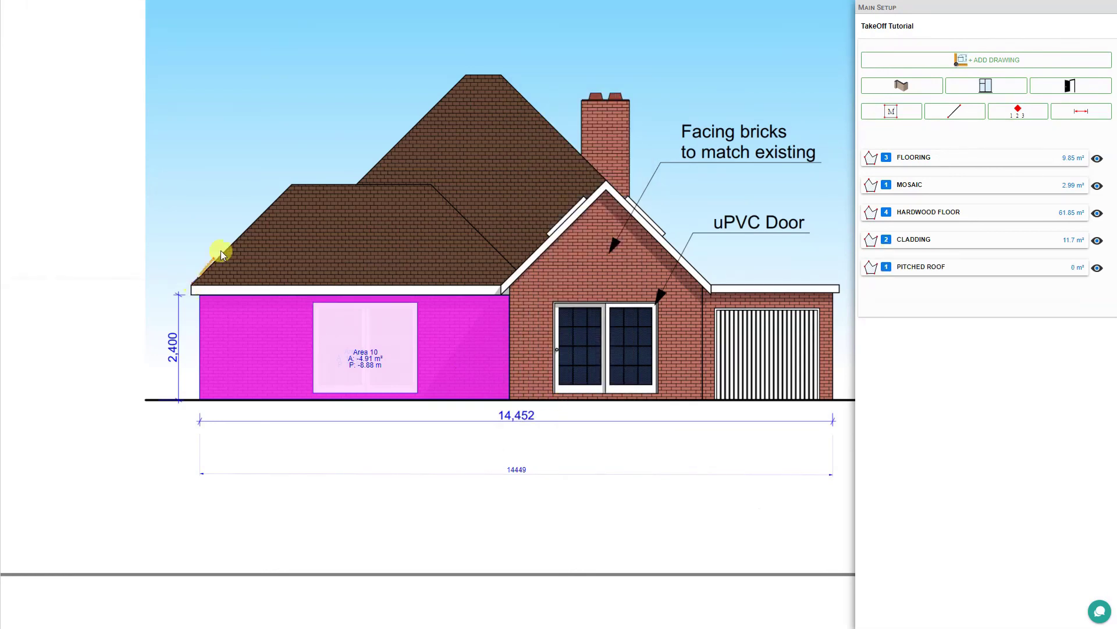
pyautogui.click(291, 184)
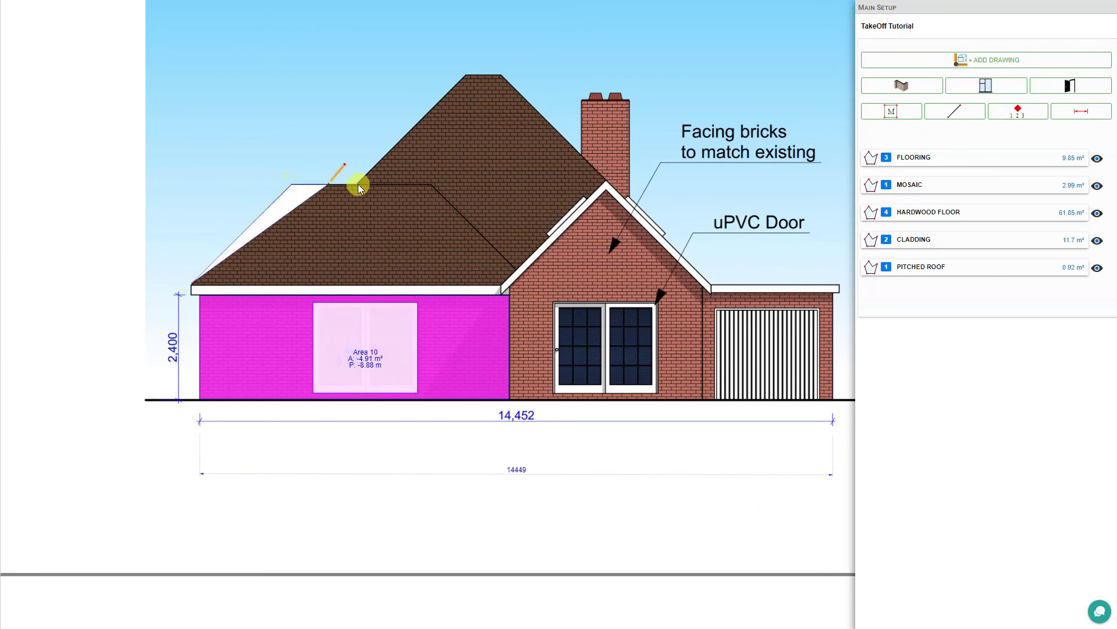
pyautogui.click(432, 183)
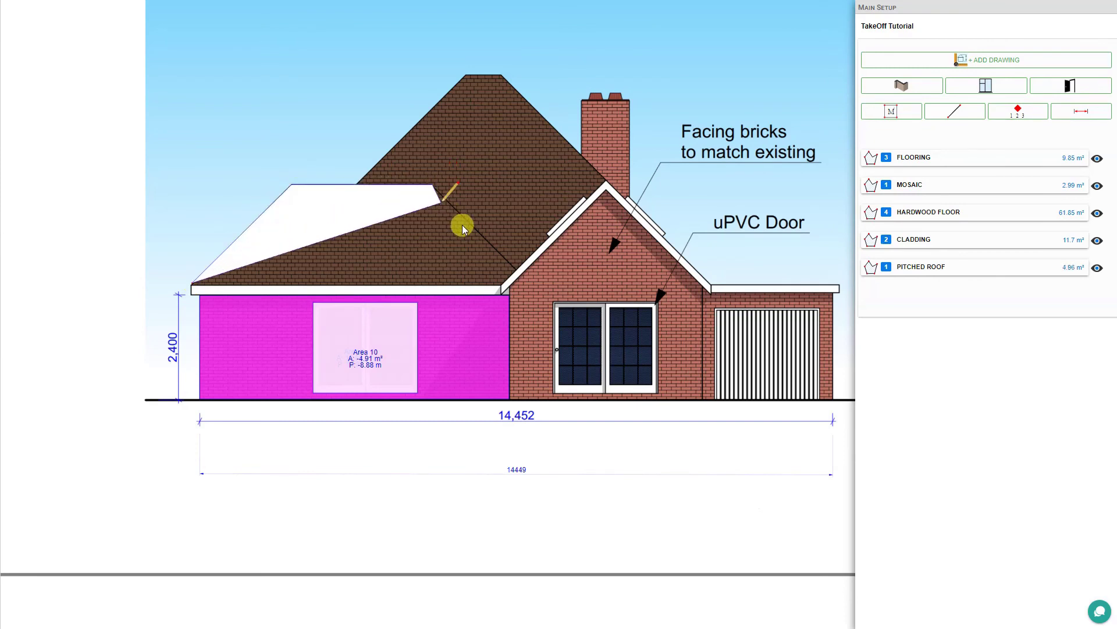
pyautogui.click(516, 268)
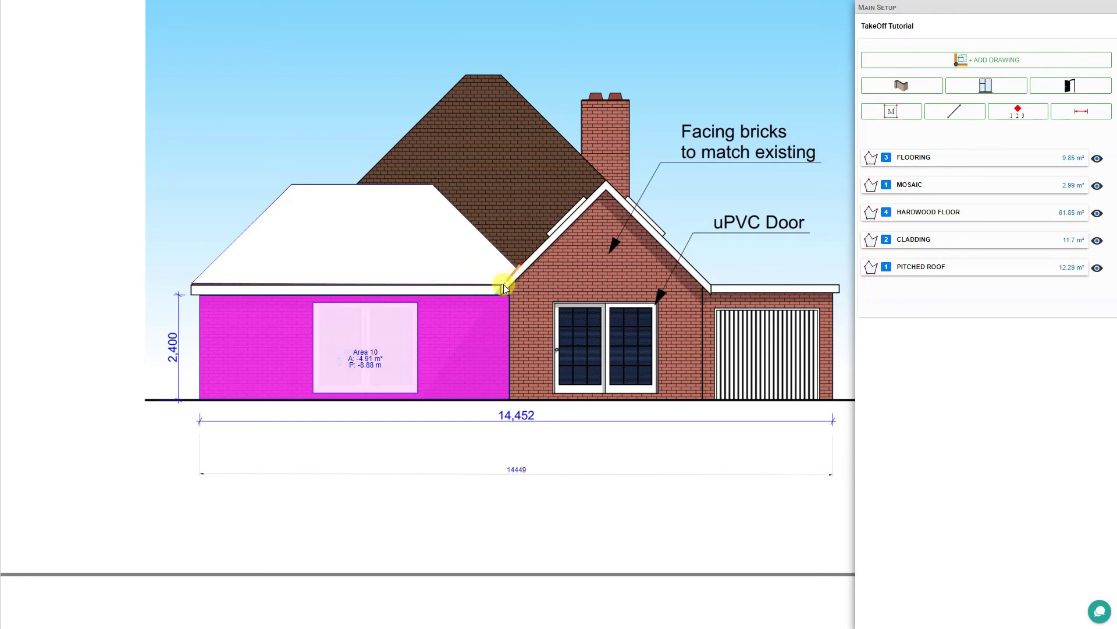
pyautogui.click(502, 284)
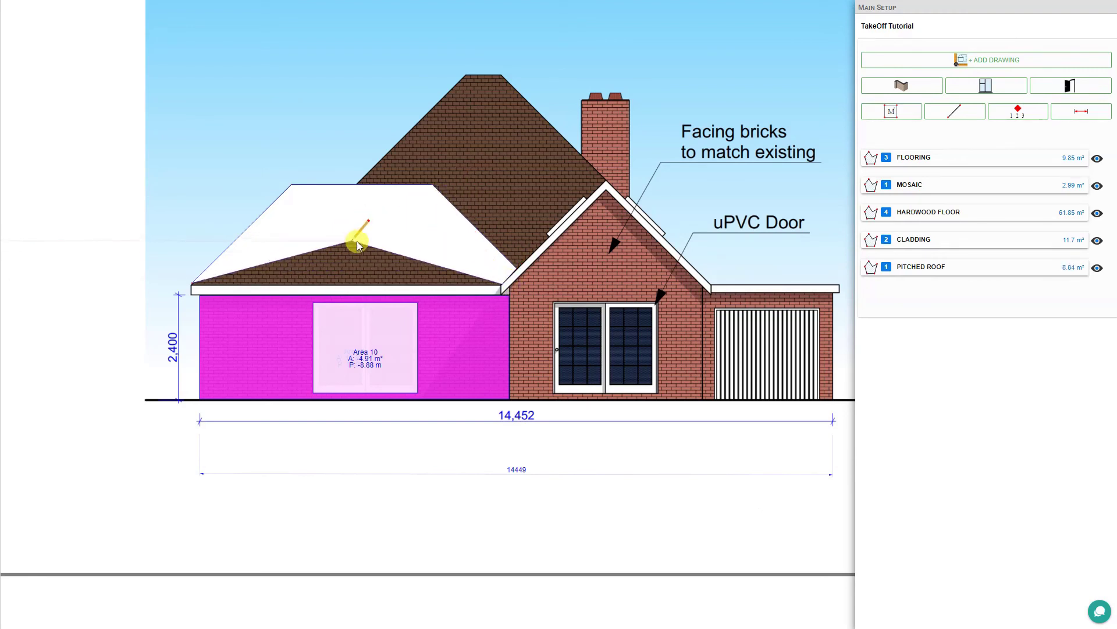
pyautogui.doubleClick(193, 287)
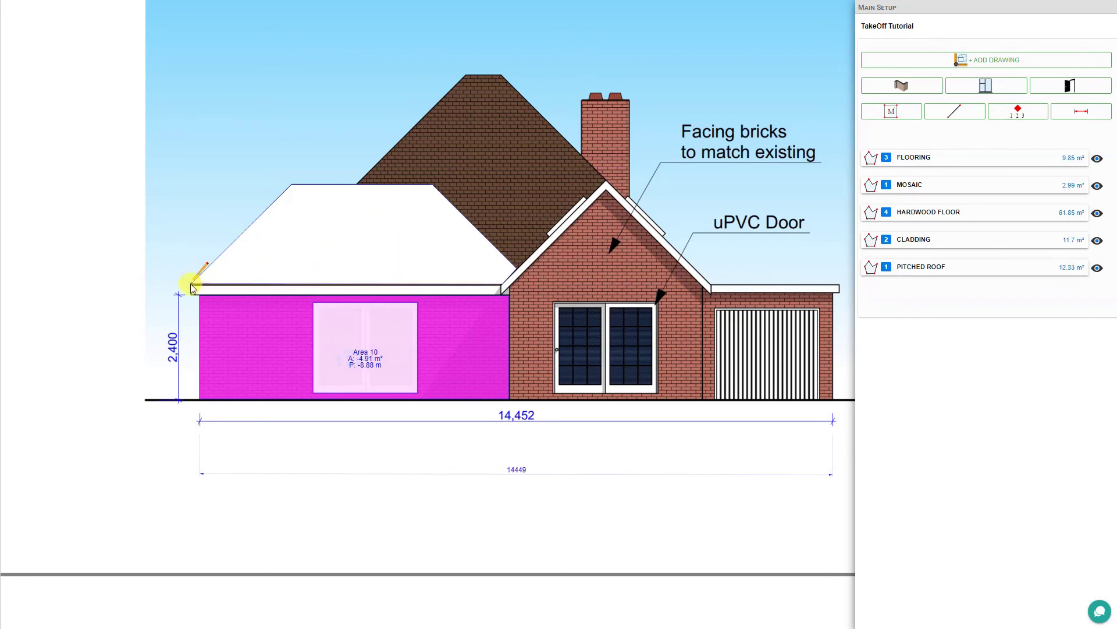
pyautogui.click(215, 175)
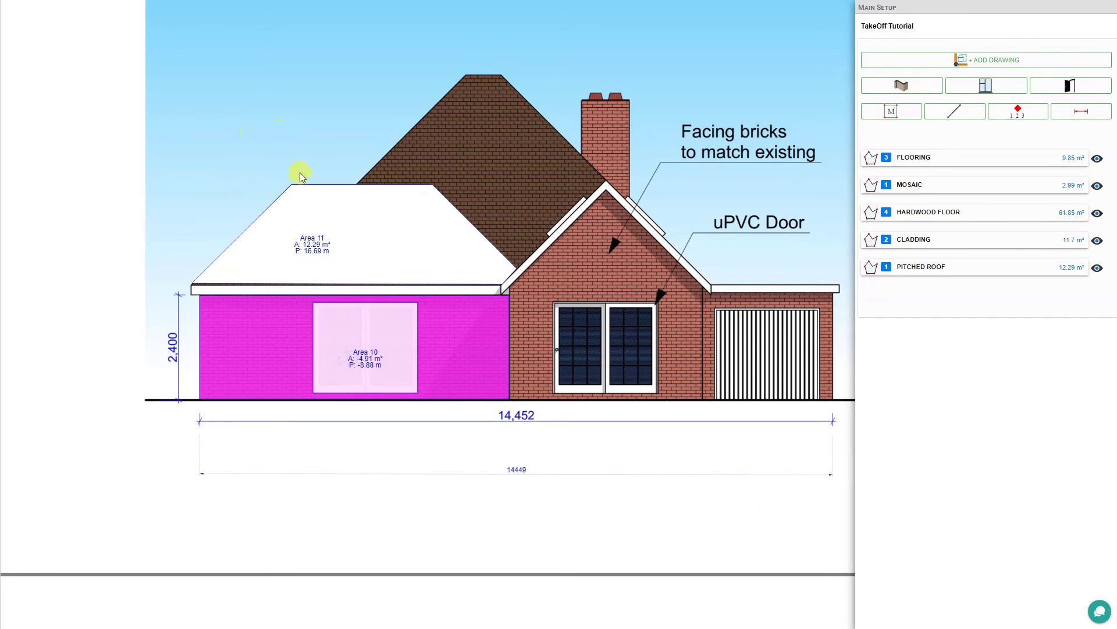
# Colour the lower pitched roof area green (#68BC00) and reduce its opacity to 60.
pyautogui.click(387, 242)
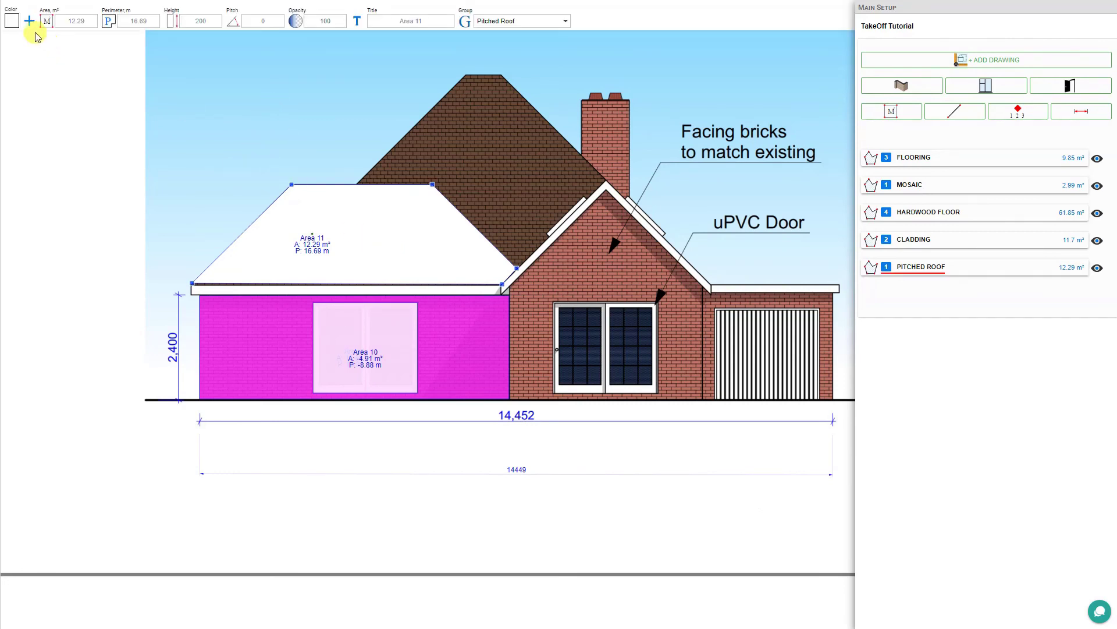
pyautogui.click(12, 22)
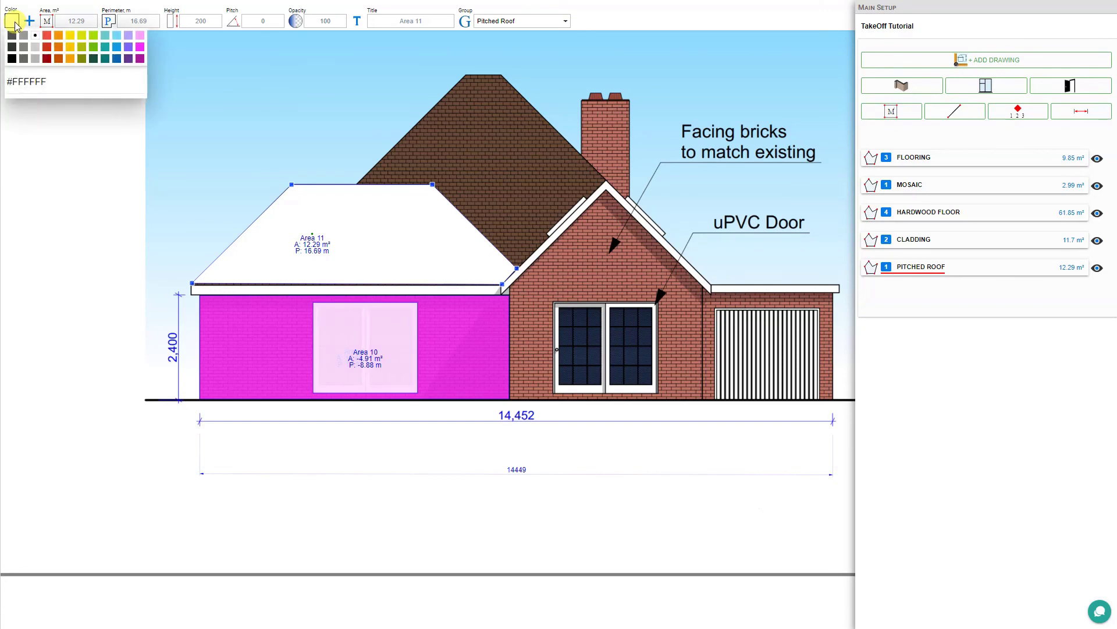
pyautogui.click(93, 47)
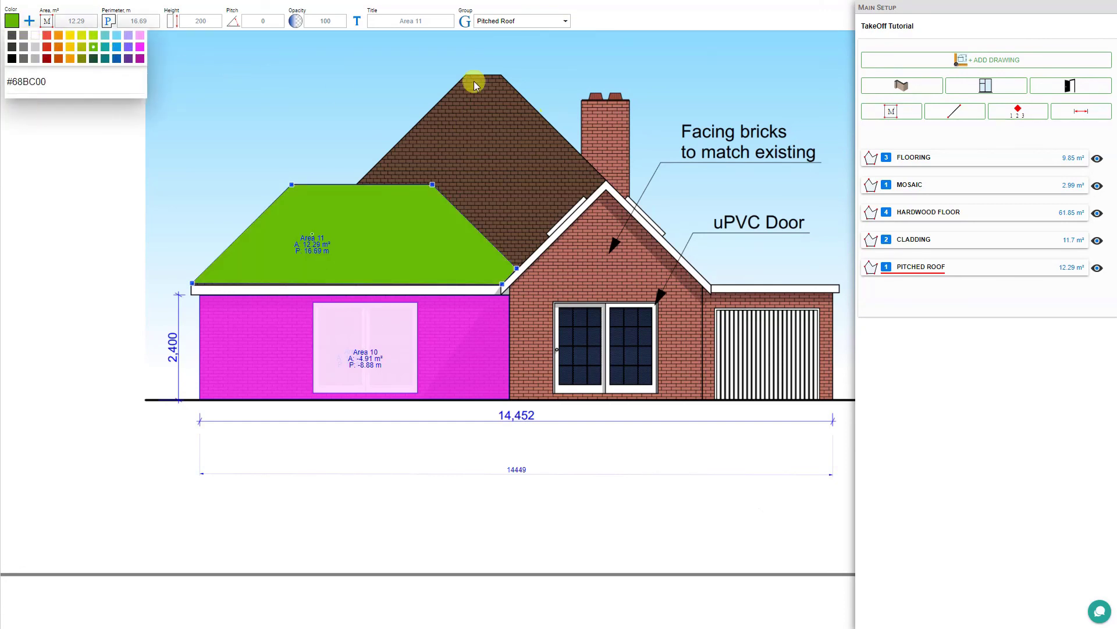
pyautogui.click(324, 21)
pyautogui.moveTo(332, 47); pyautogui.dragTo(312, 51)
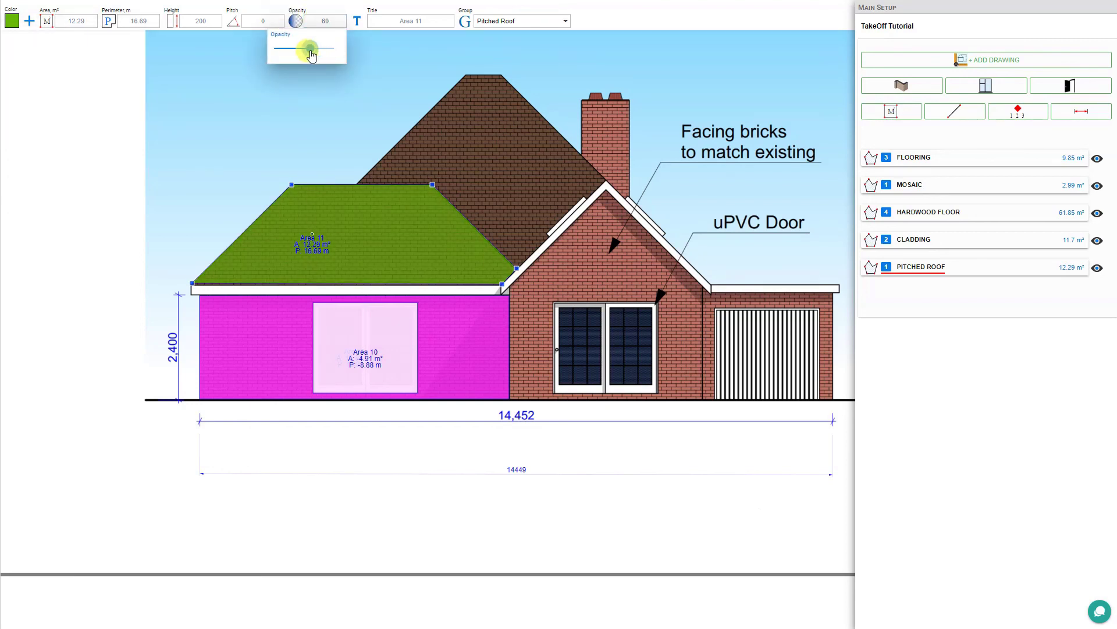
# Include the perimeter in the Pitched Roof group's take-off data, and set the green roof area's pitch to 45.
pyautogui.click(918, 269)
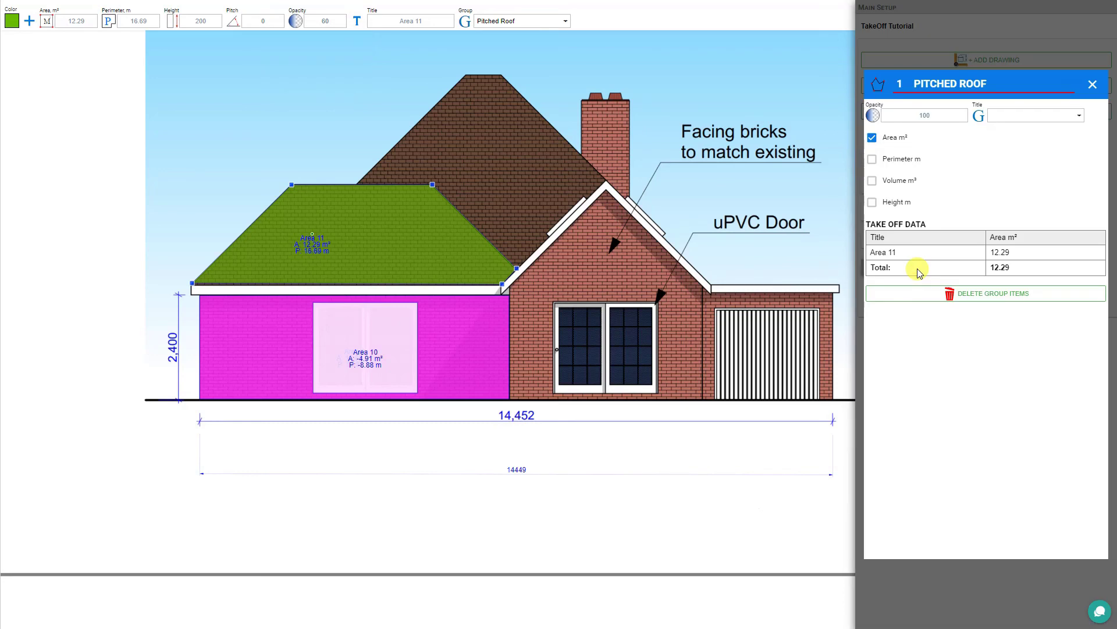
pyautogui.click(872, 160)
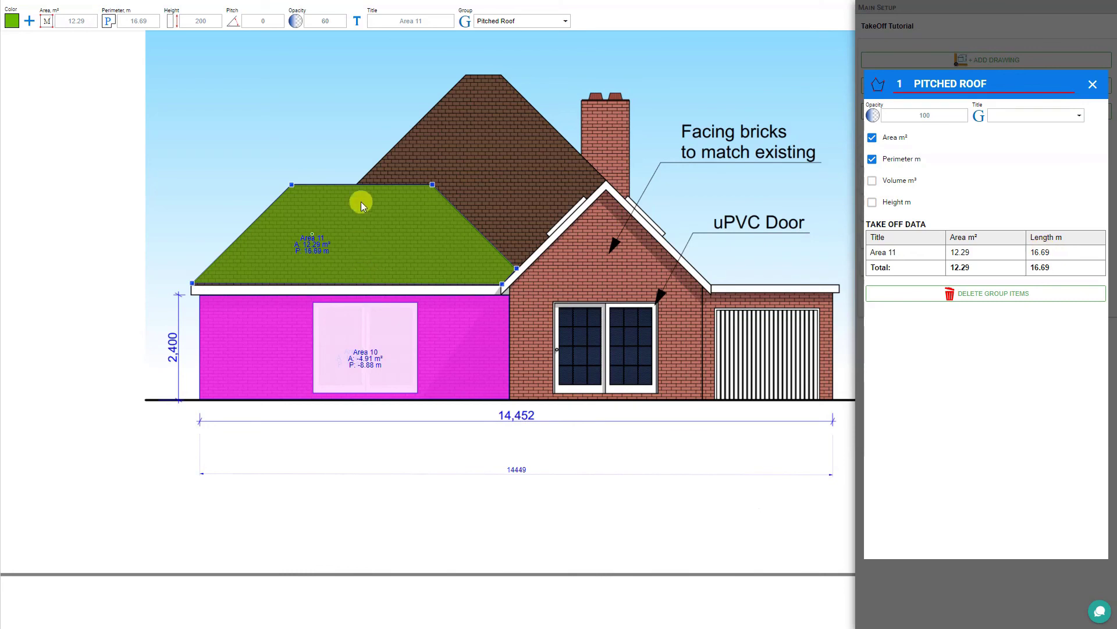
pyautogui.click(266, 21)
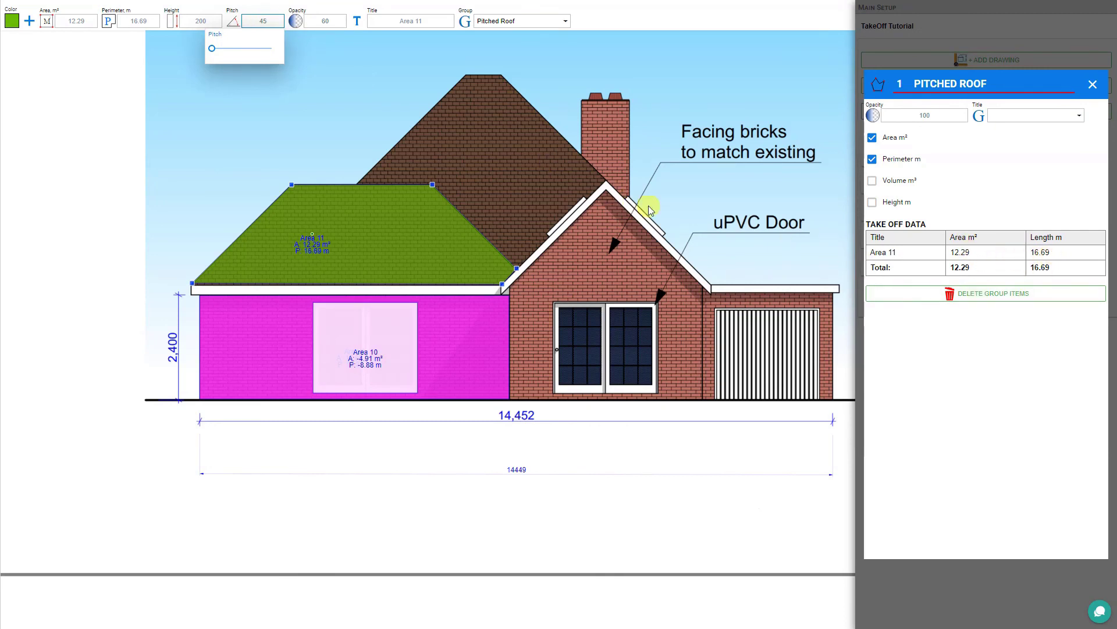
pyautogui.click(274, 60)
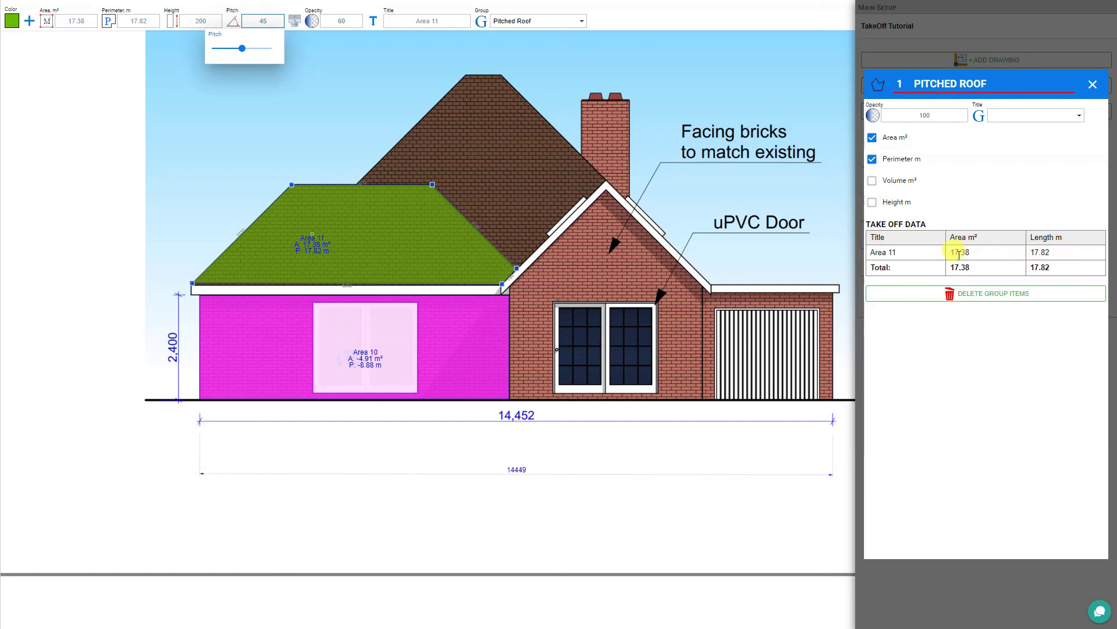
# Try rotating the green roof area's pitch direction arrow, and turn it back to point straight up.
pyautogui.scroll(5, 309, 225)
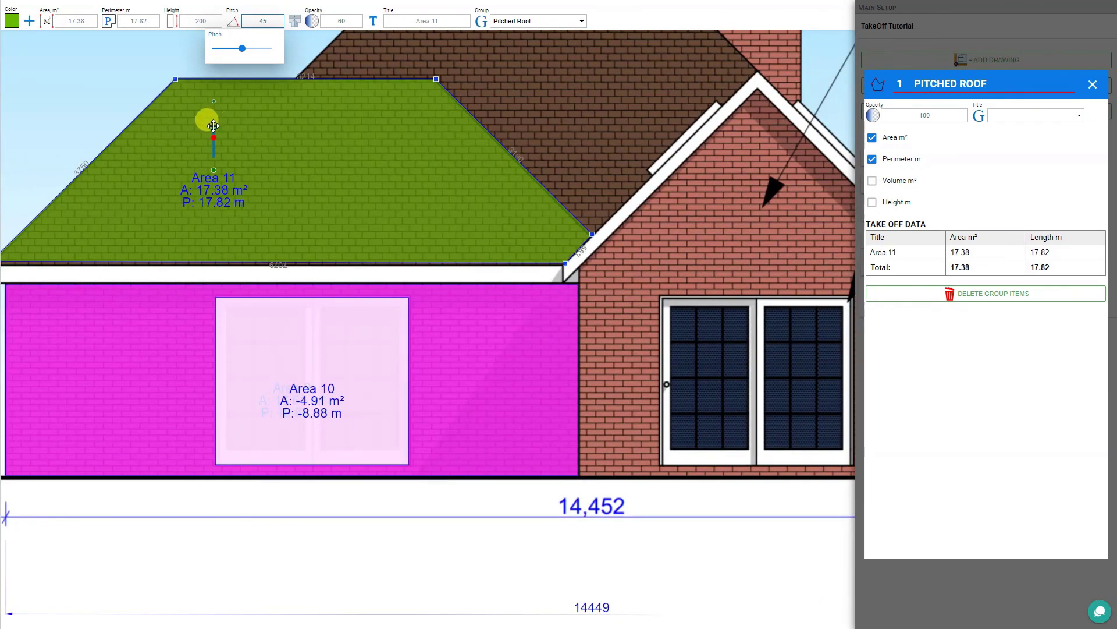
pyautogui.click(213, 125)
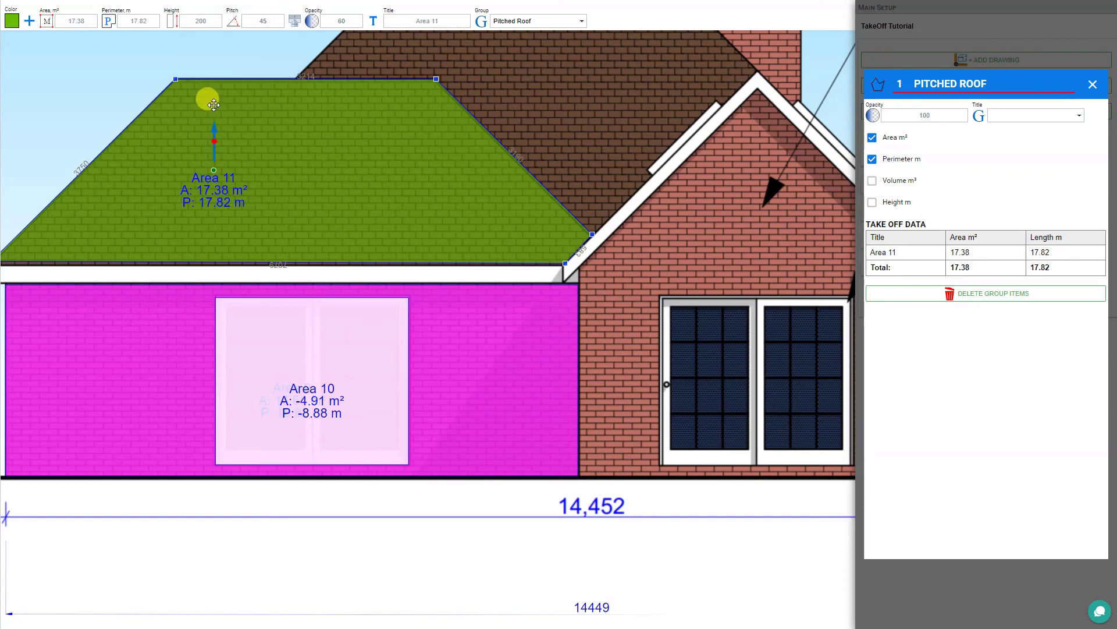
pyautogui.moveTo(213, 103); pyautogui.dragTo(240, 122)
pyautogui.press('shift')
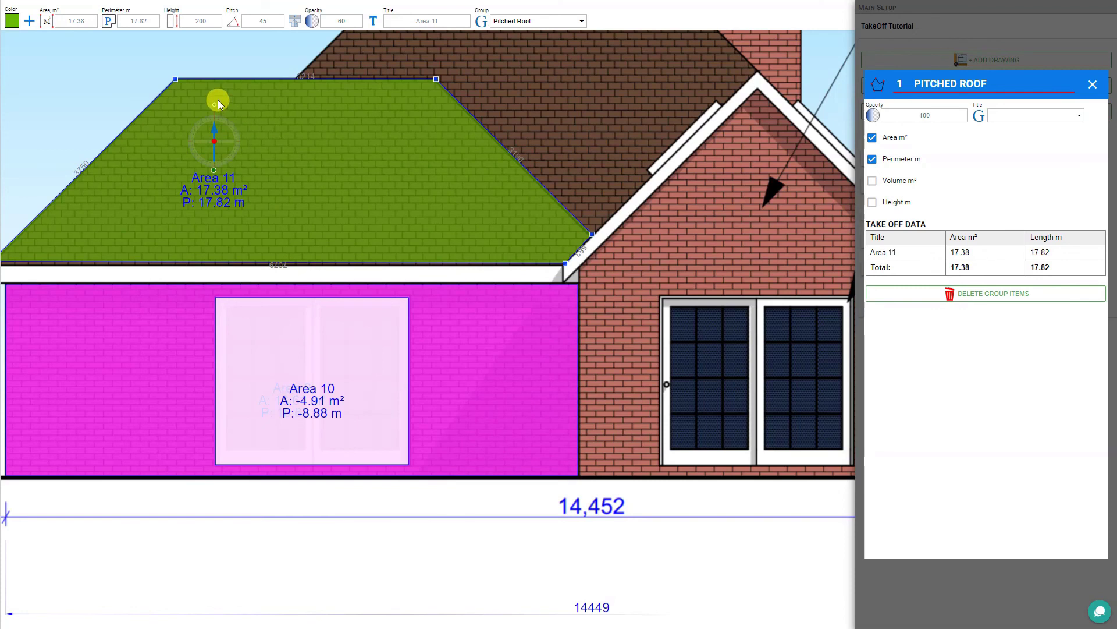
pyautogui.moveTo(252, 145); pyautogui.dragTo(222, 106)
pyautogui.scroll(2, 305, 186)
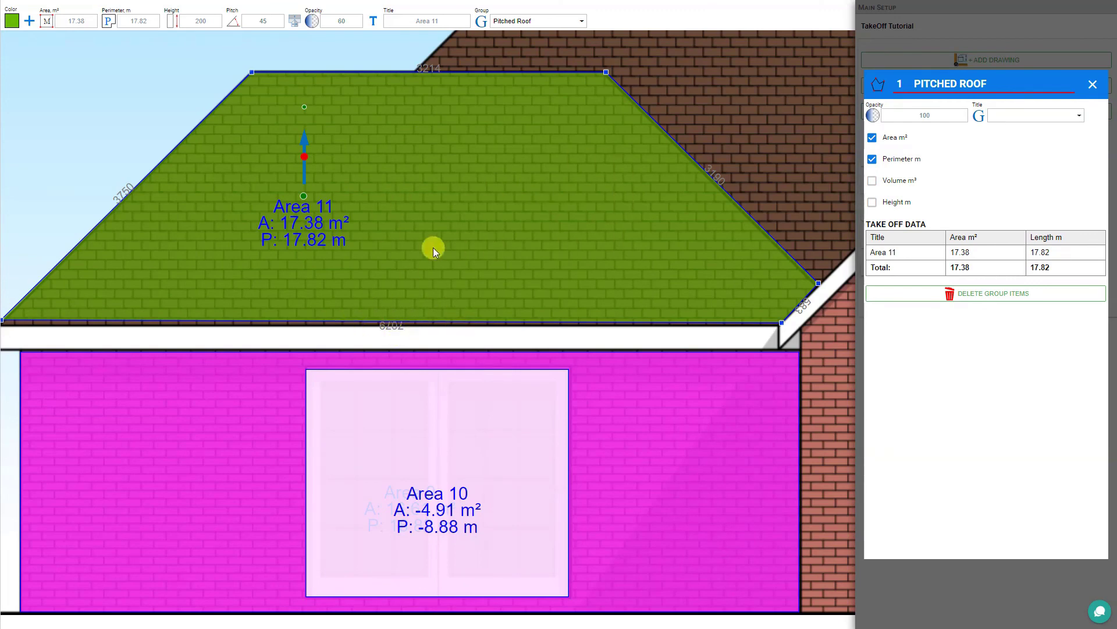
pyautogui.scroll(-5, 433, 247)
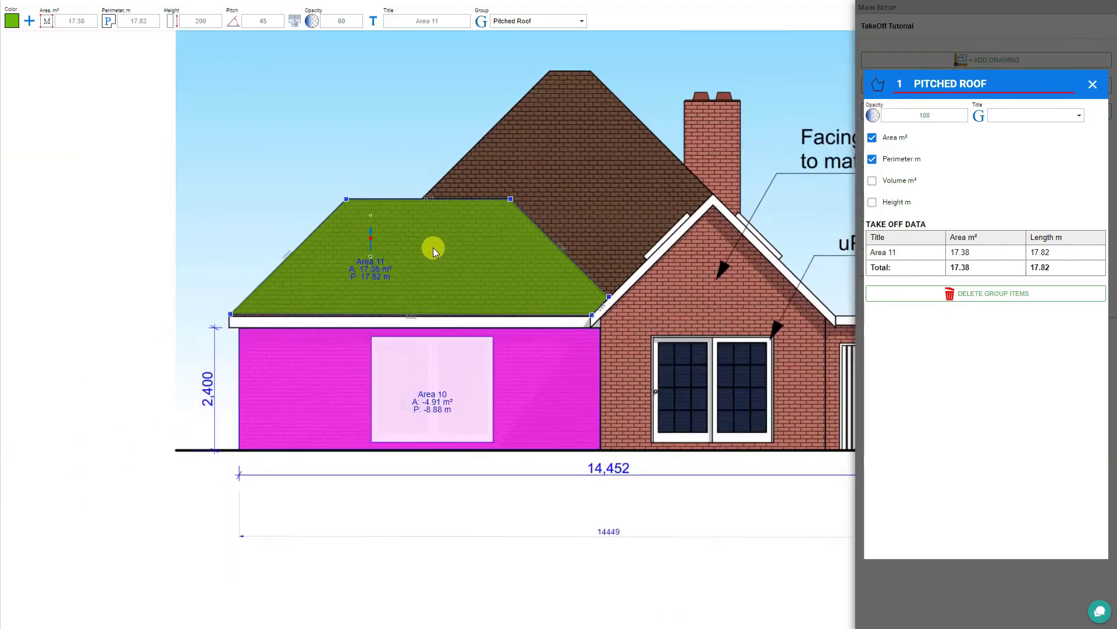
pyautogui.scroll(-6, 433, 247)
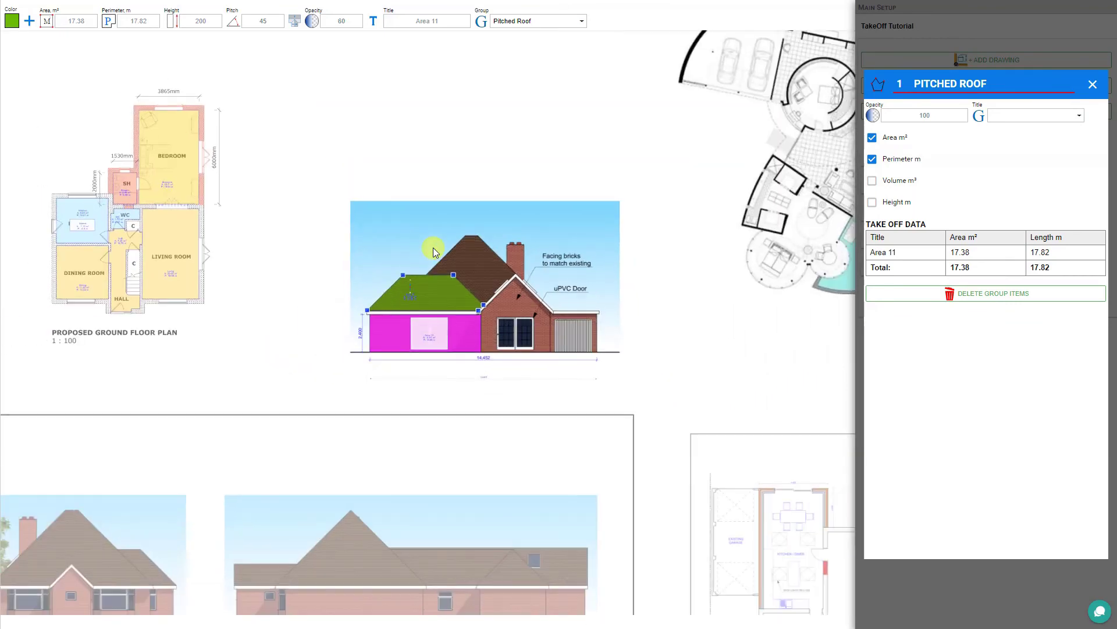